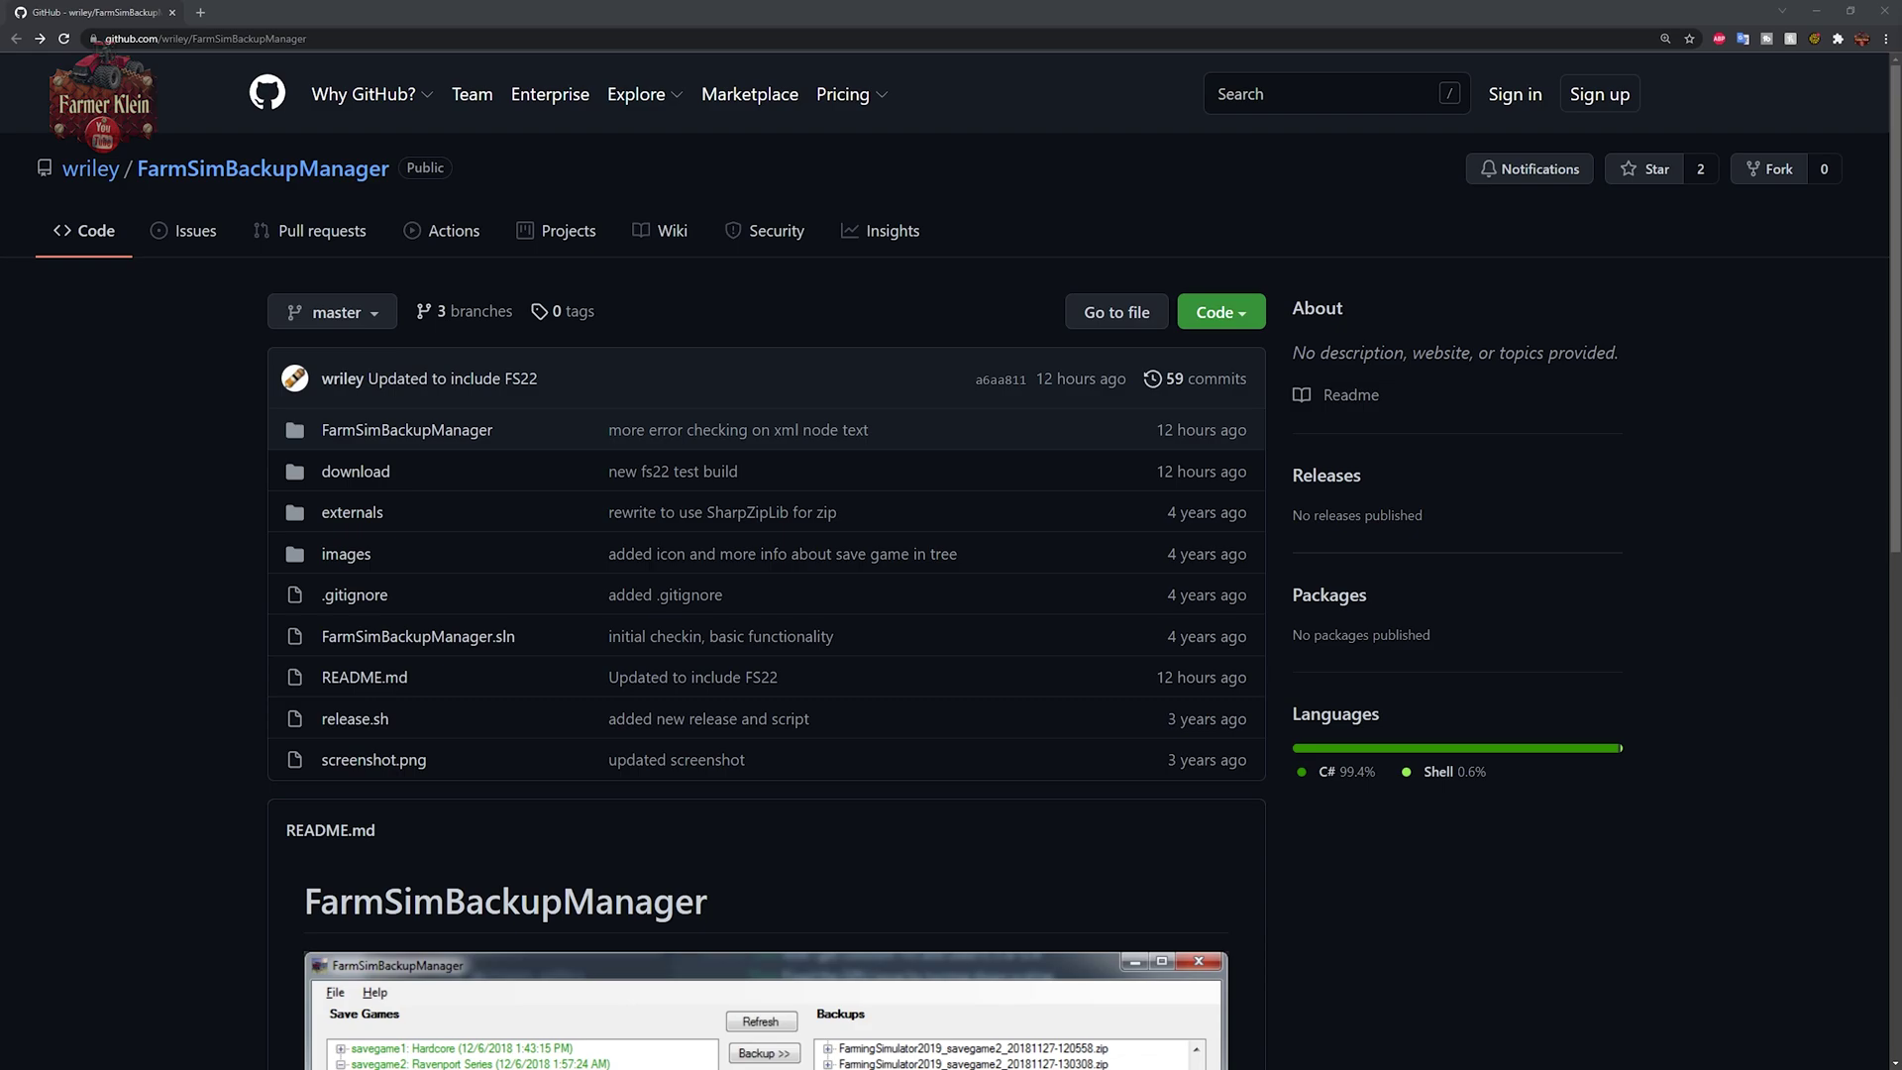
Scroll the README to How to install and download the FarmSimBackupManager.zip archive
middle_click(1779, 560)
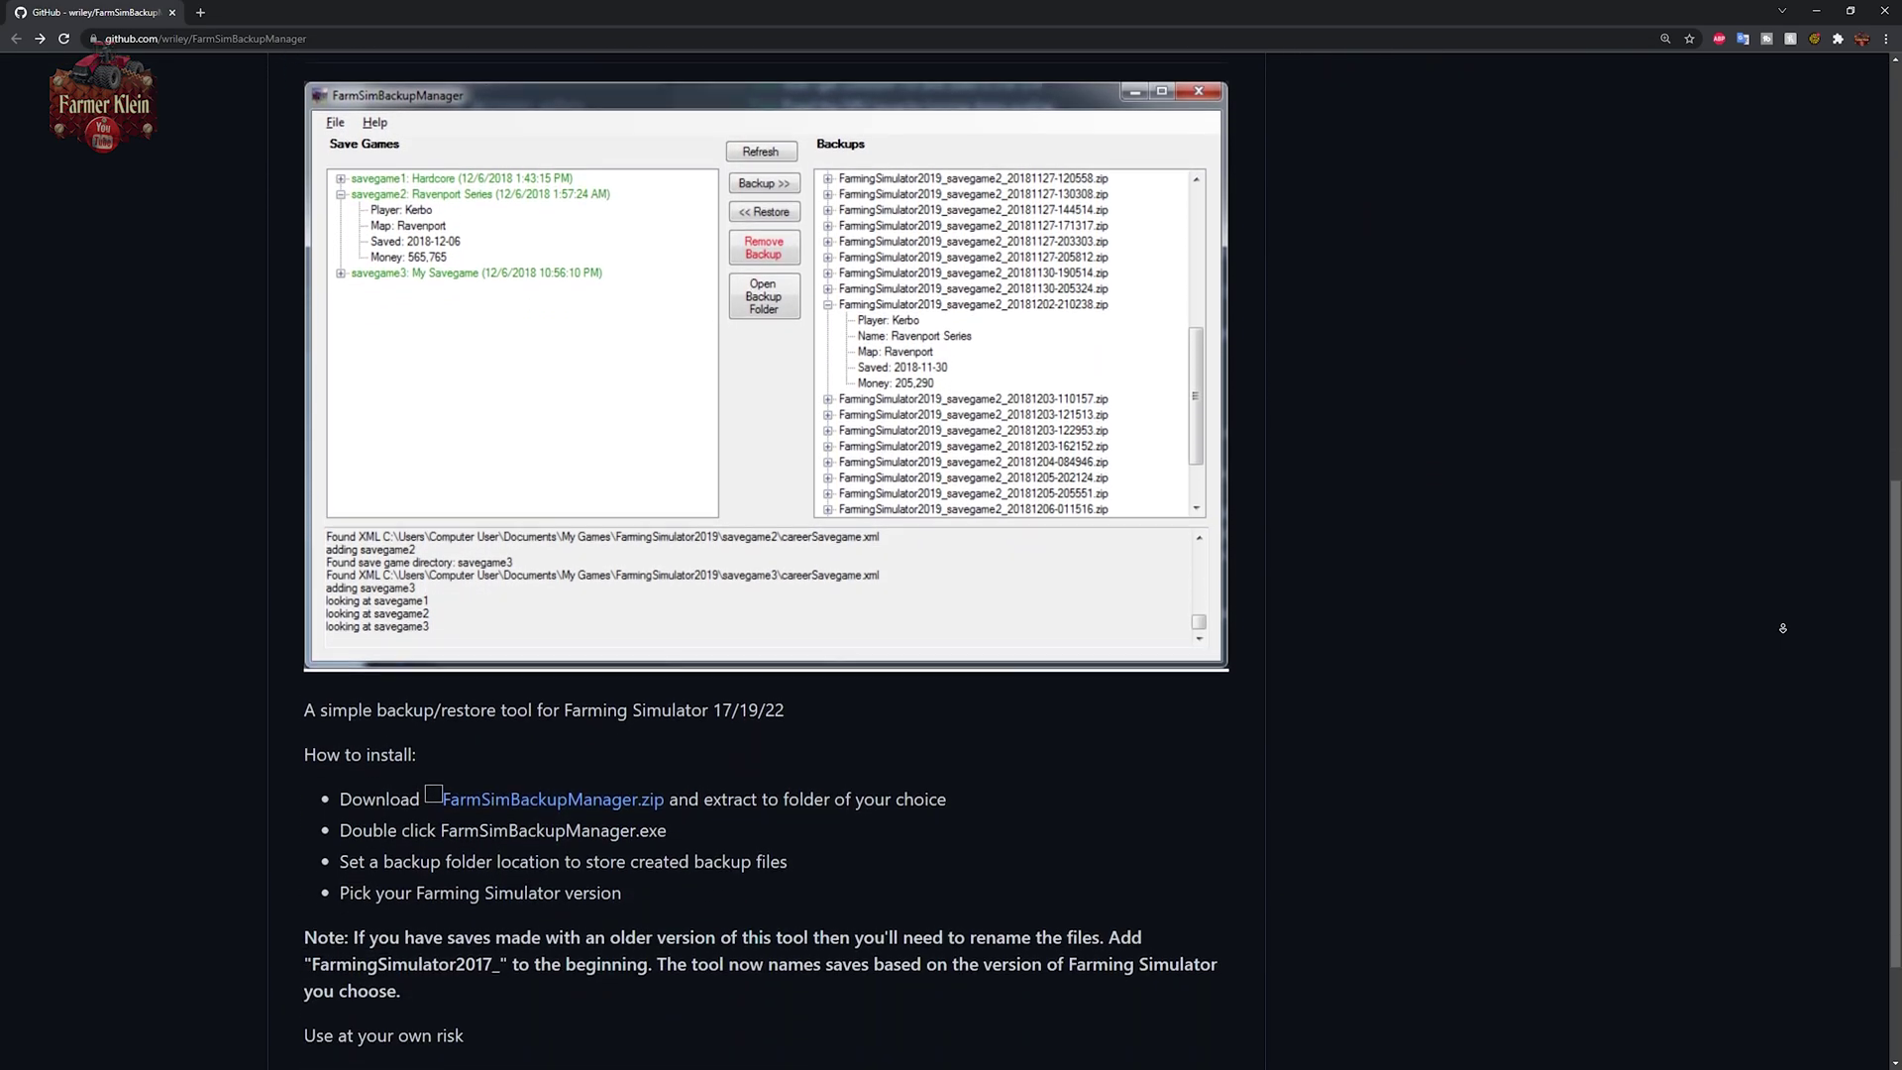
left_click(1782, 628)
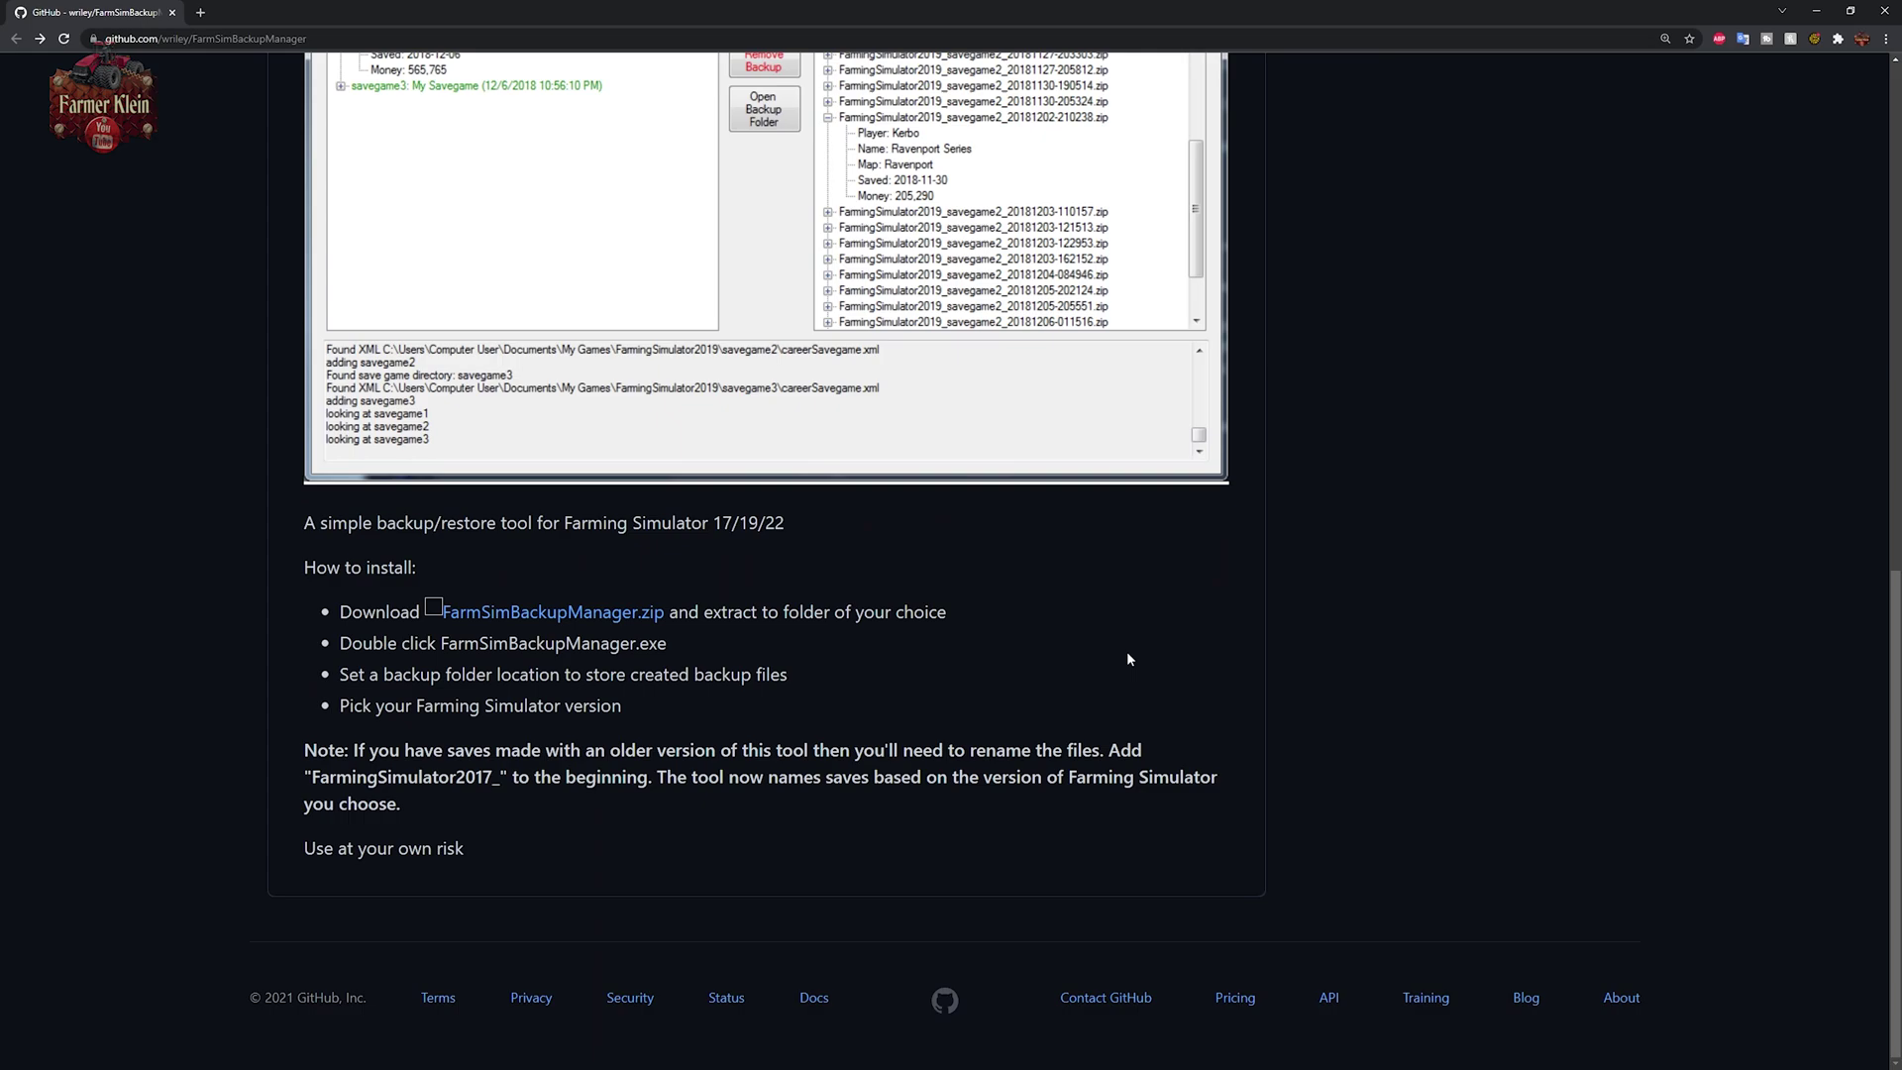
left_click(614, 612)
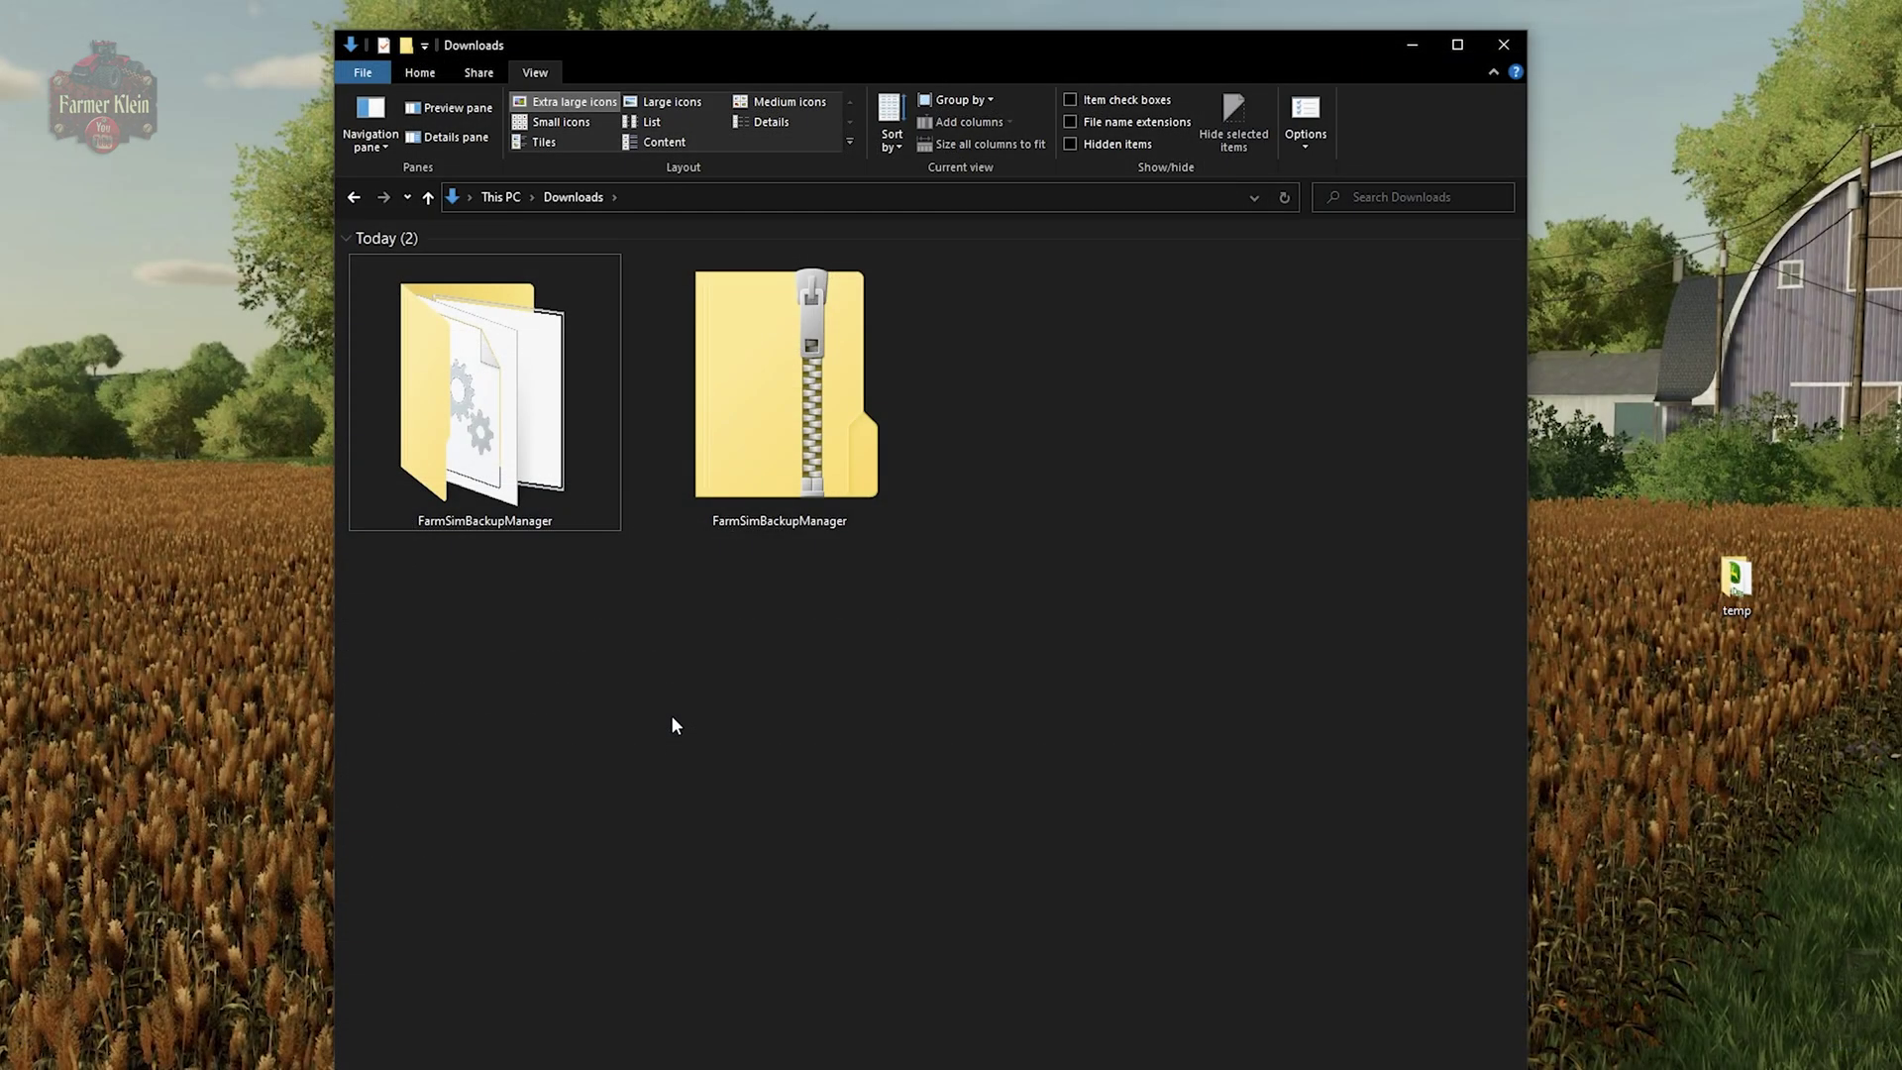
Extract all files from FarmSimBackupManager.zip in the Downloads folder
right_click(745, 462)
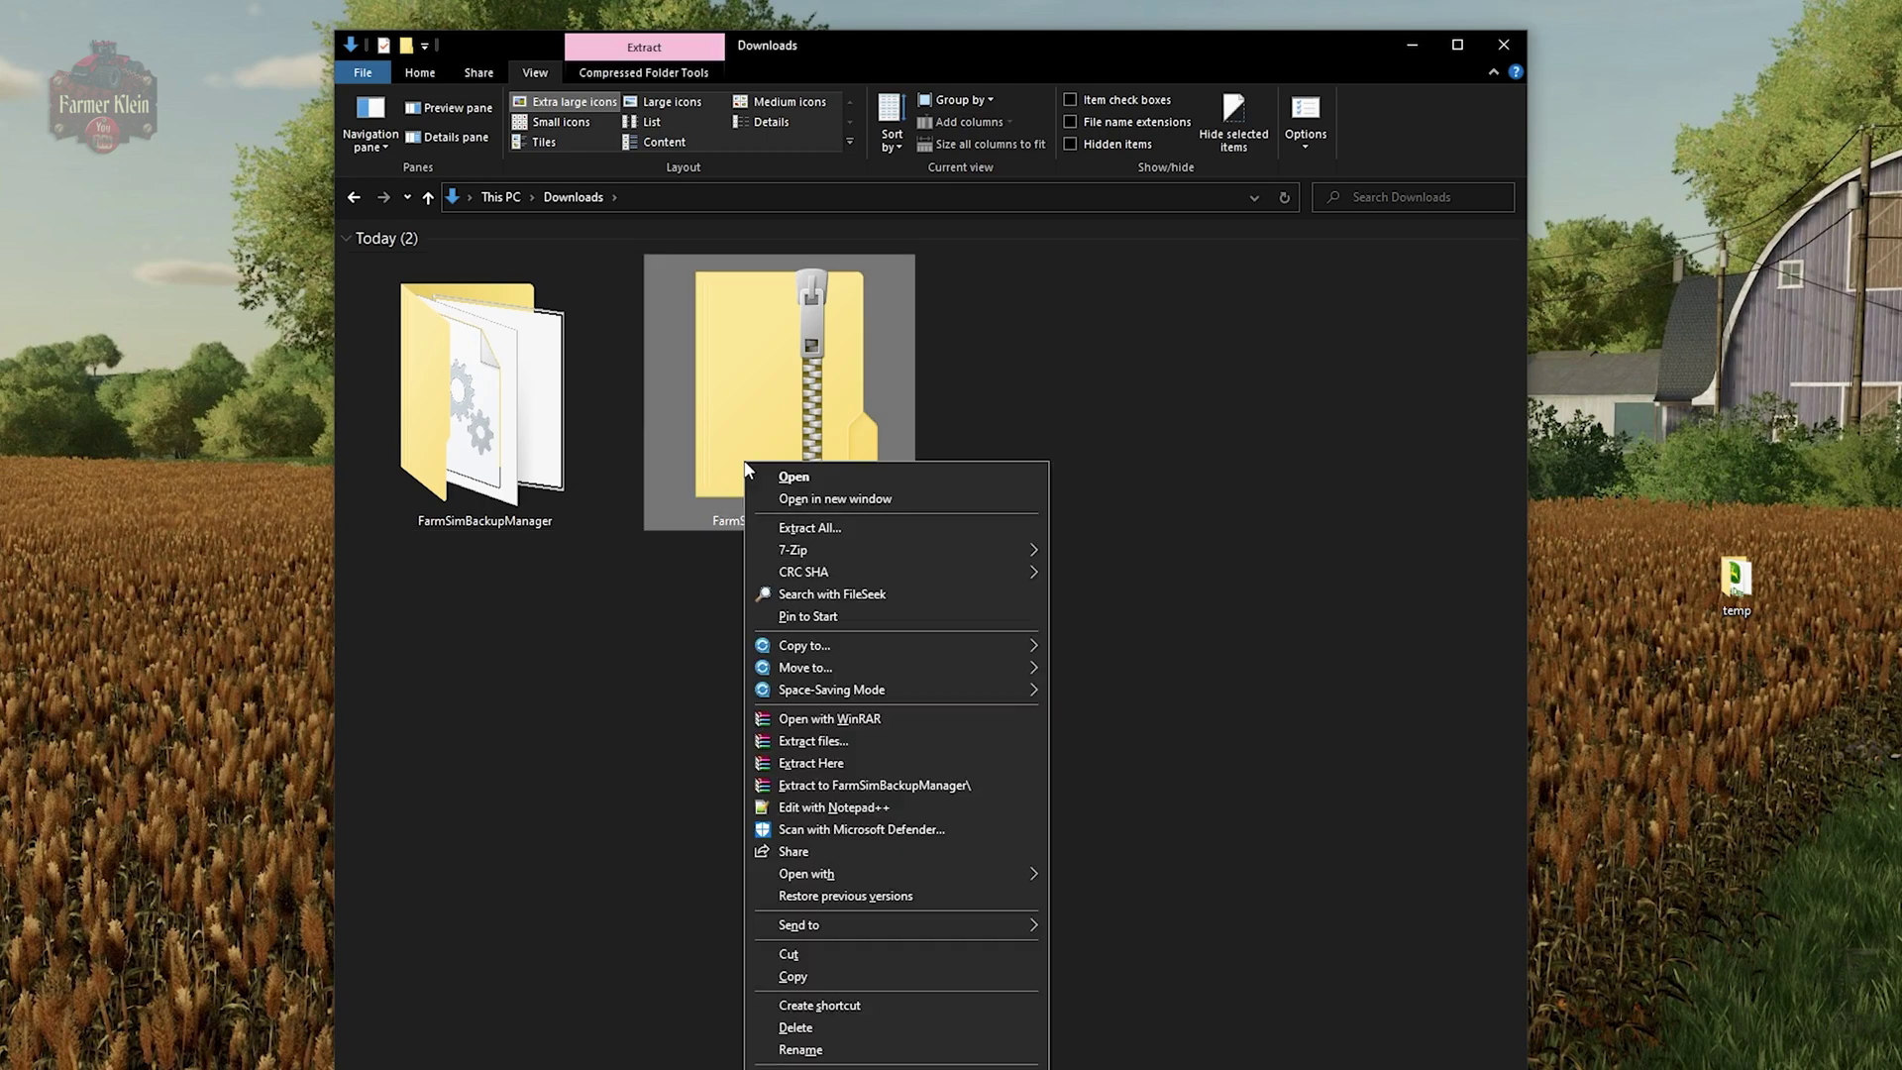
left_click(793, 531)
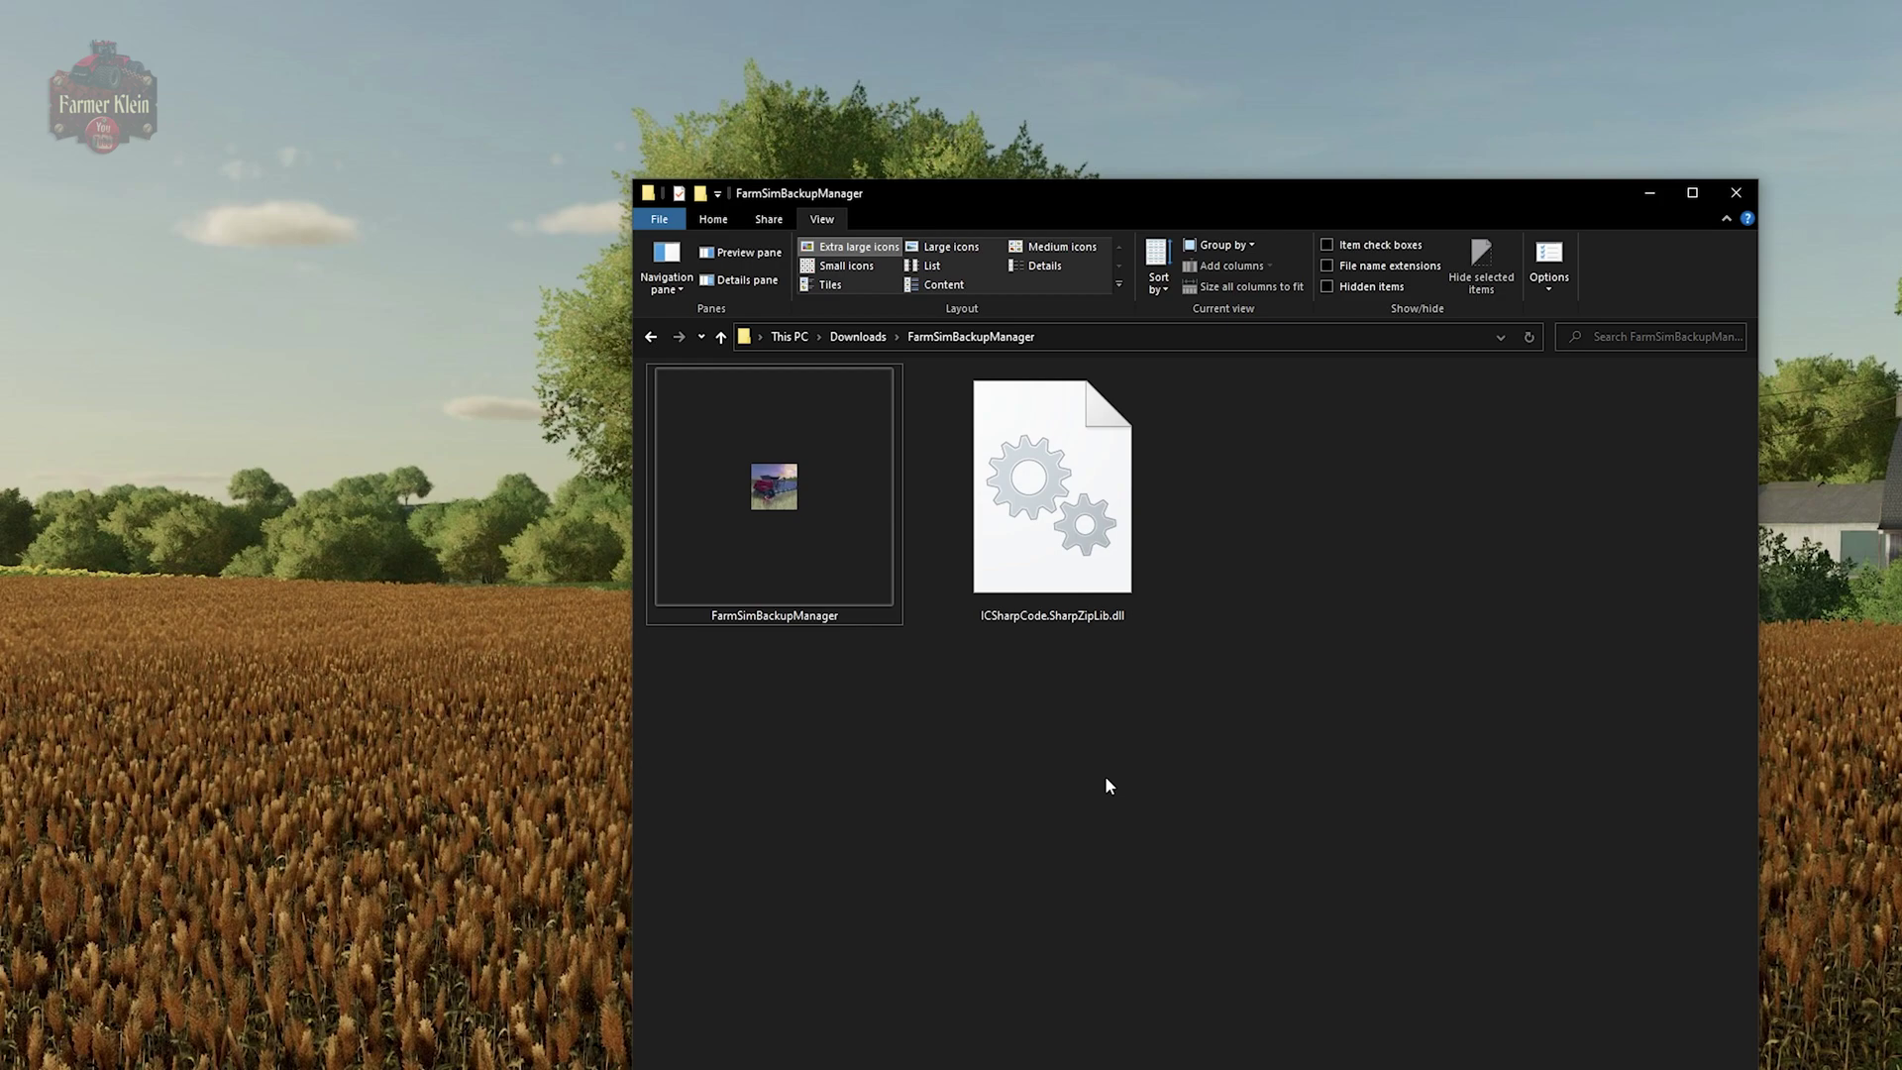
Launch FarmSimBackupManager.exe and set the Options game version to FarmingSimulator2022
double_click(806, 529)
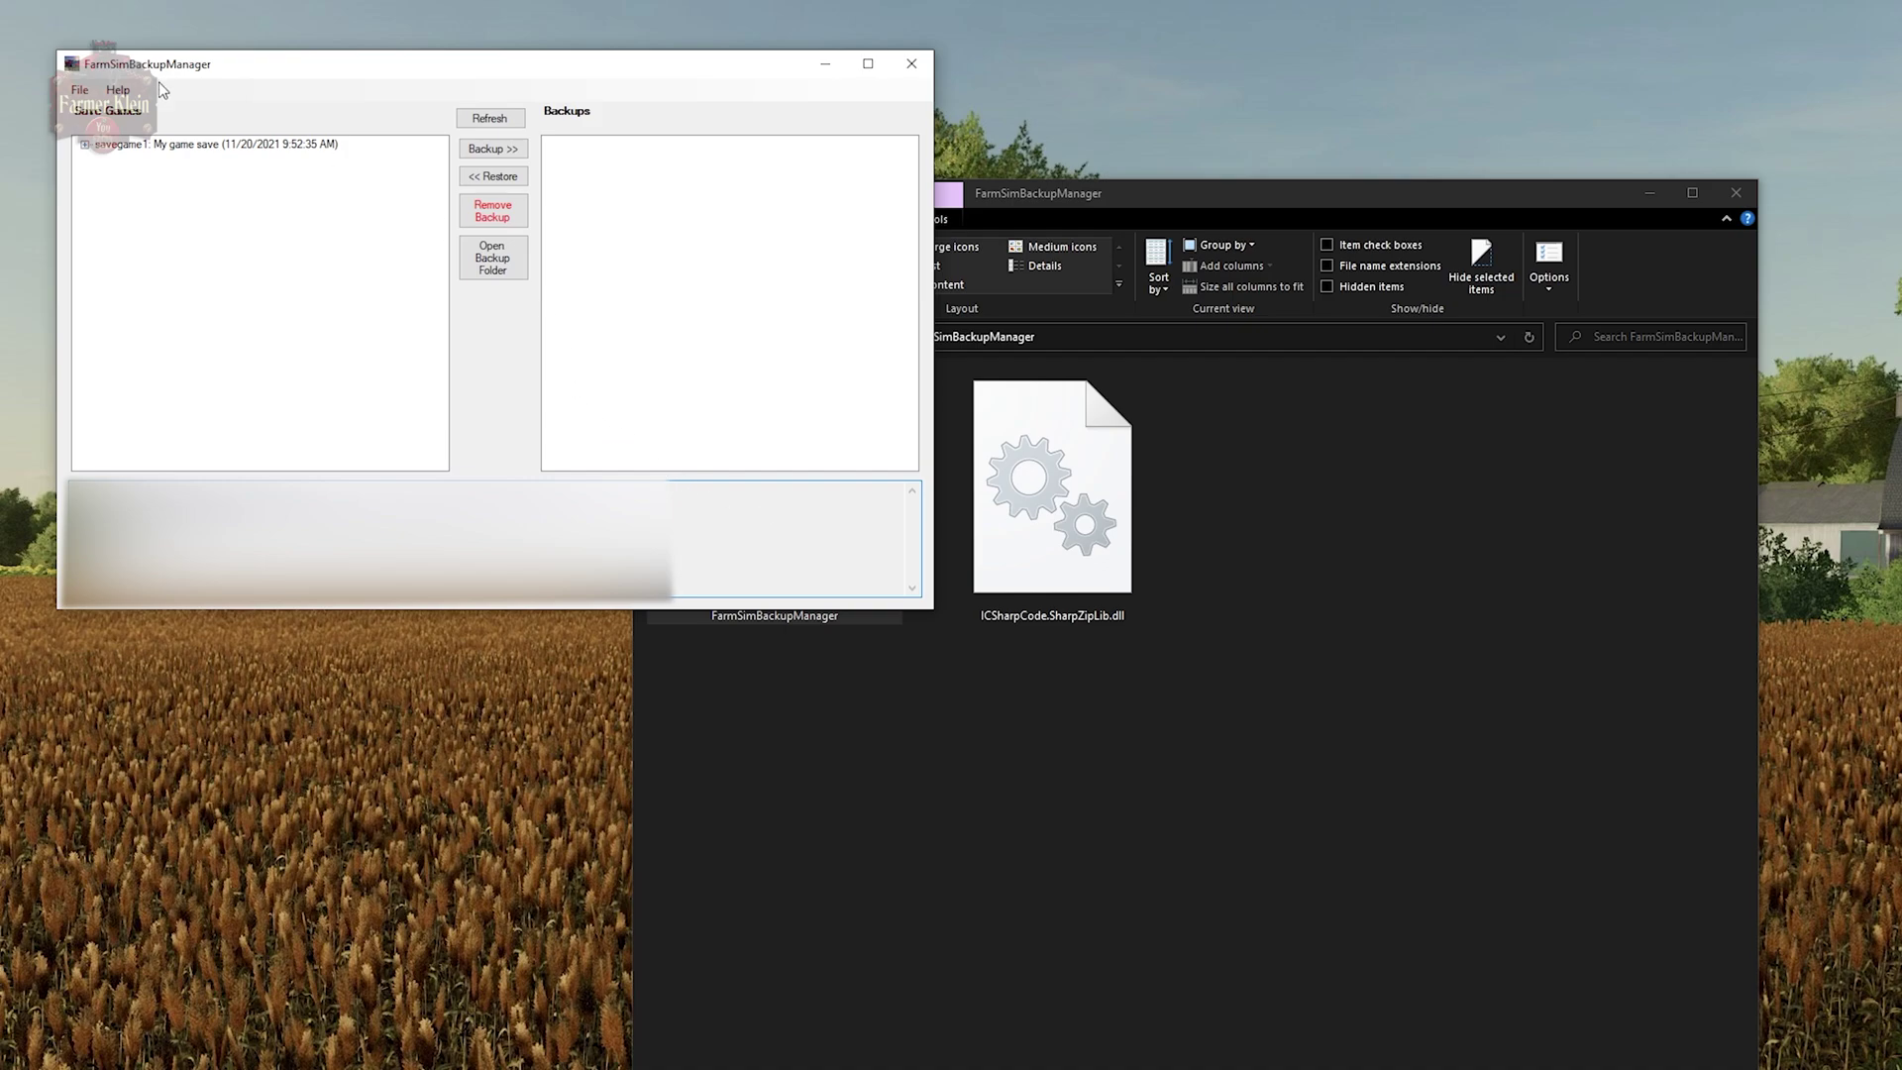
left_click(79, 89)
left_click(88, 111)
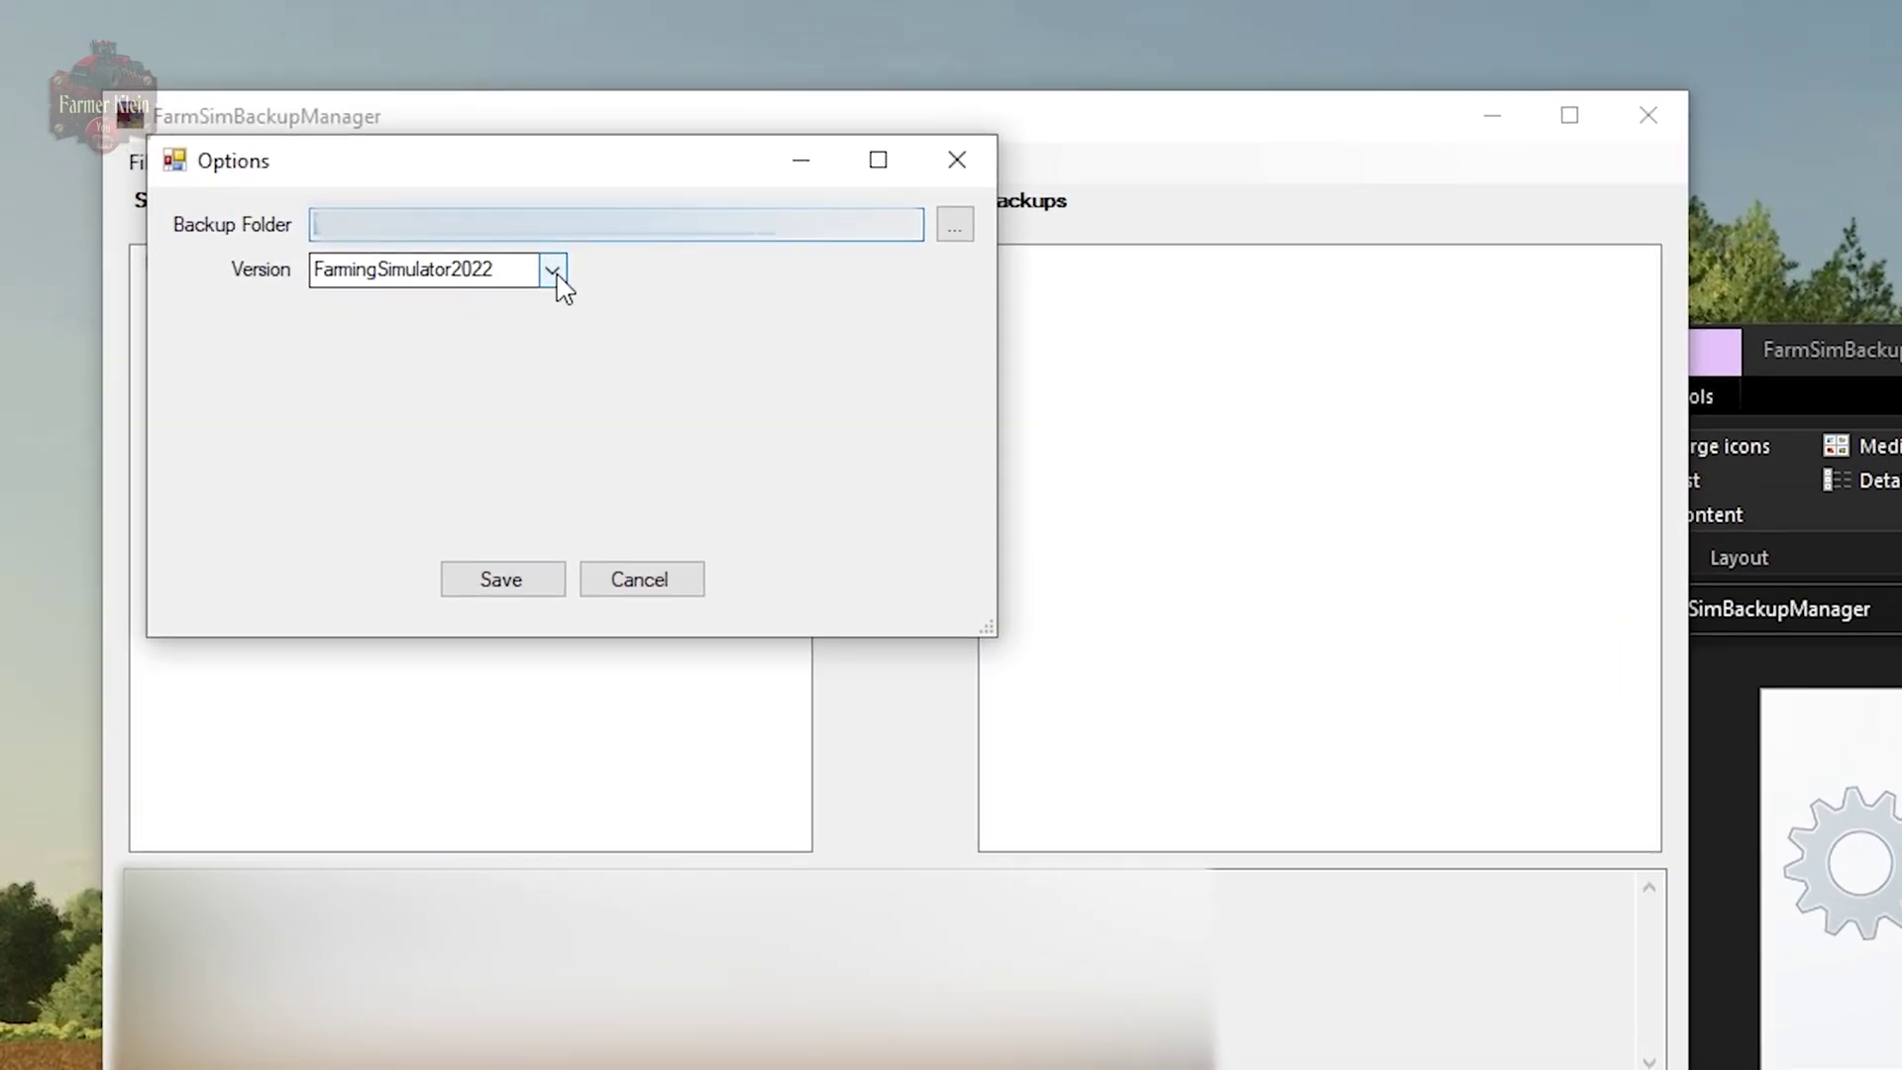
left_click(552, 276)
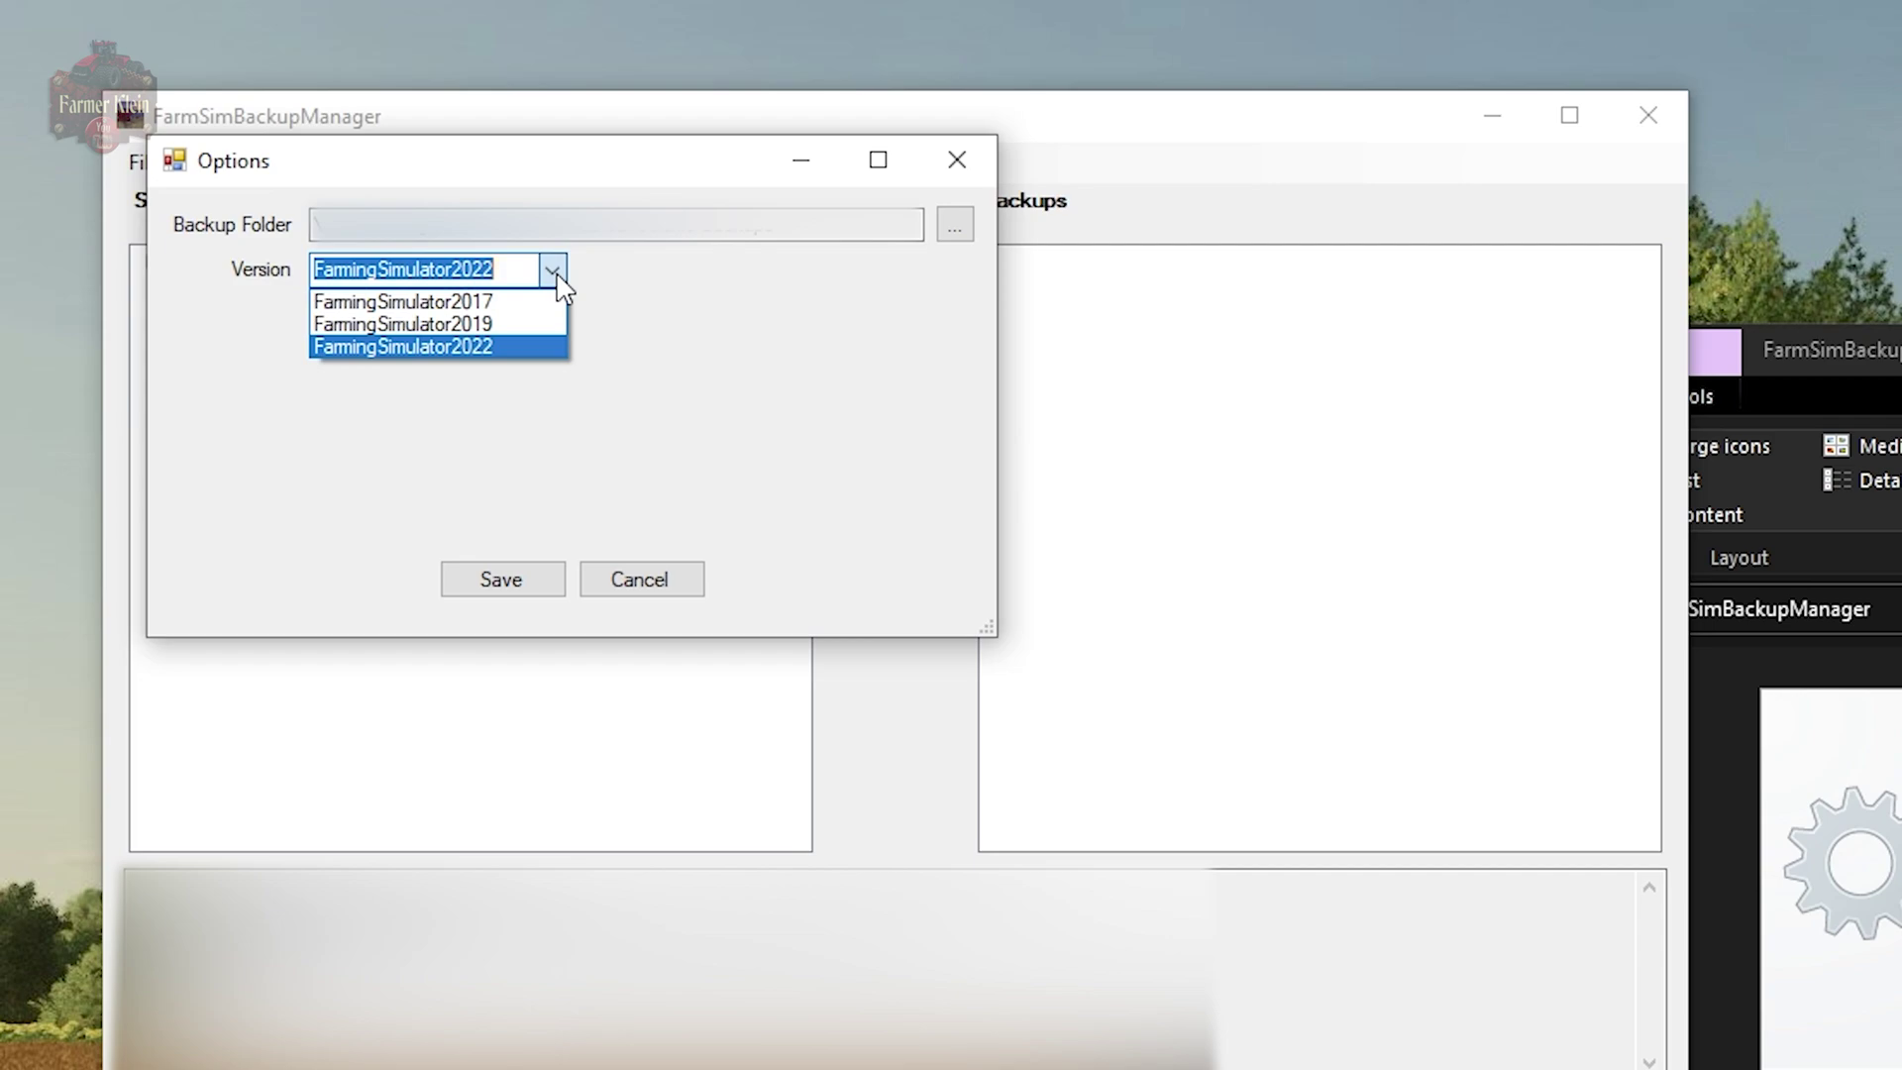
left_click(523, 349)
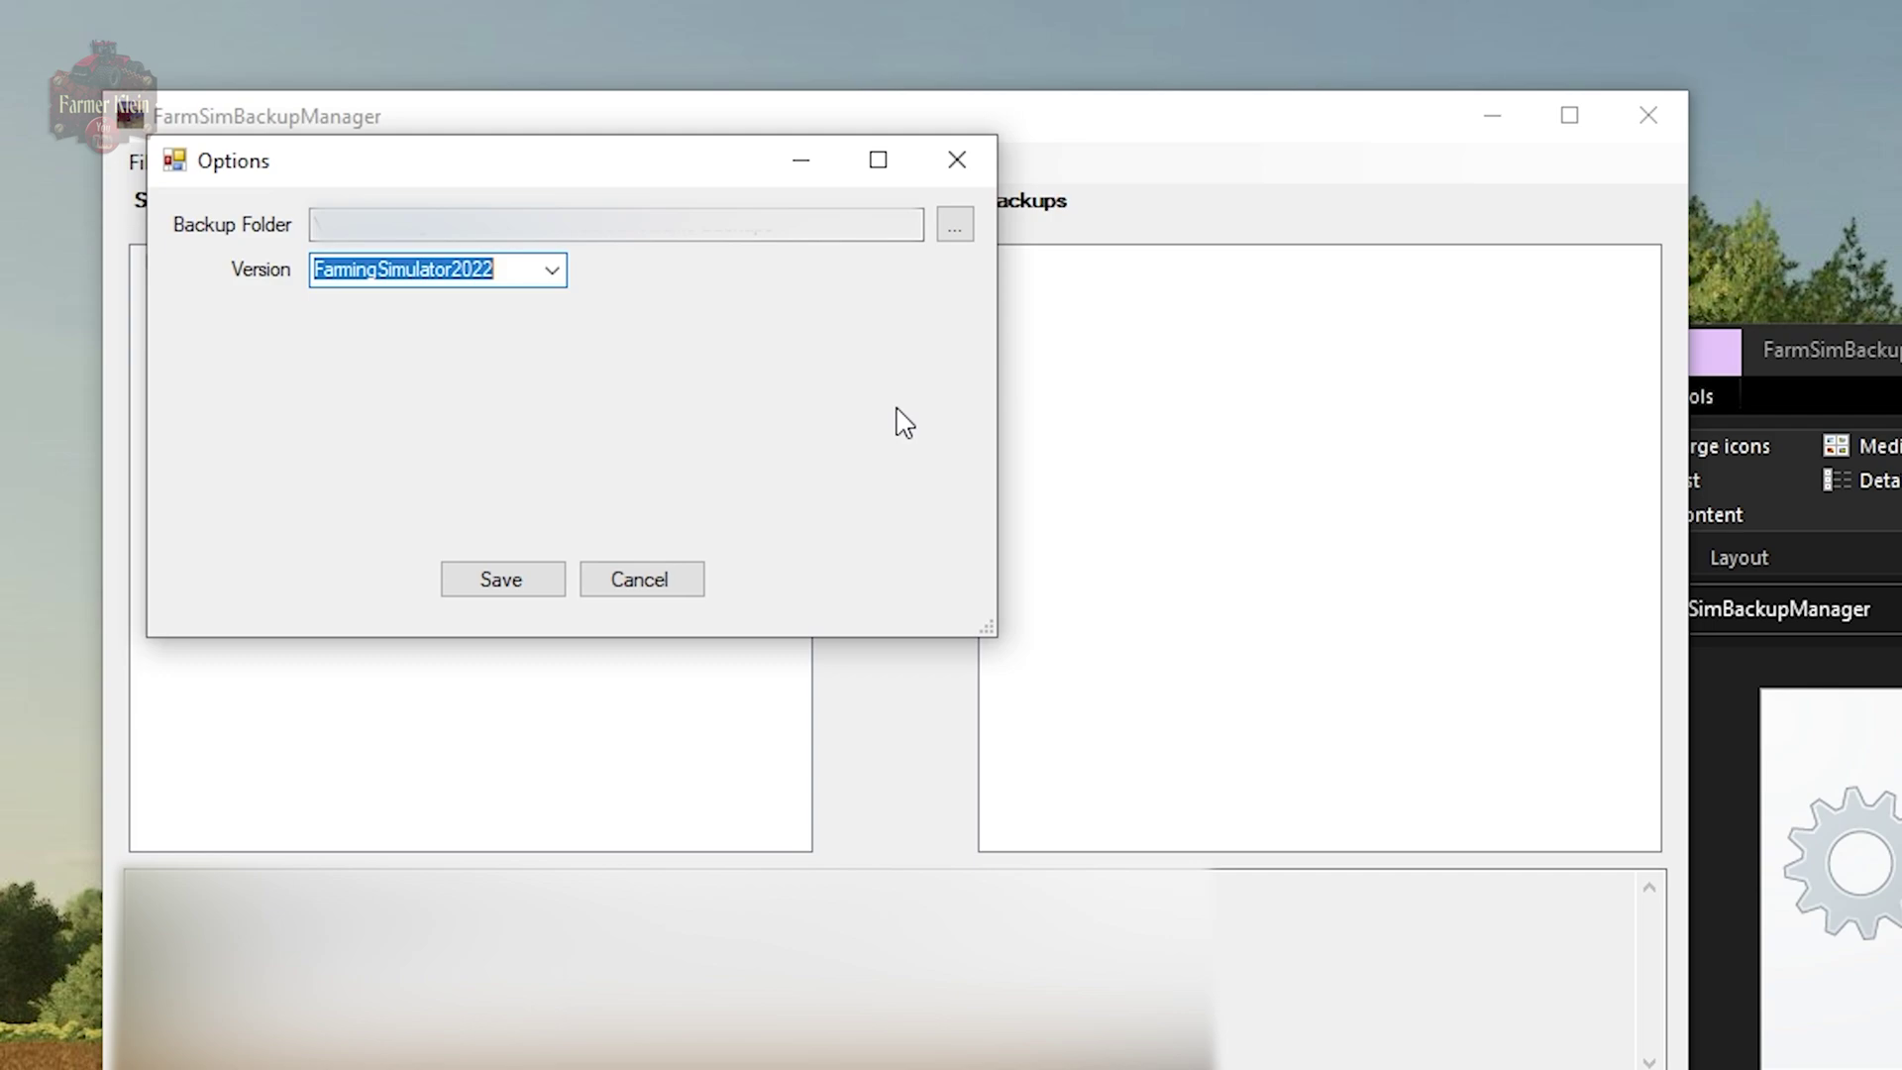
left_click(604, 592)
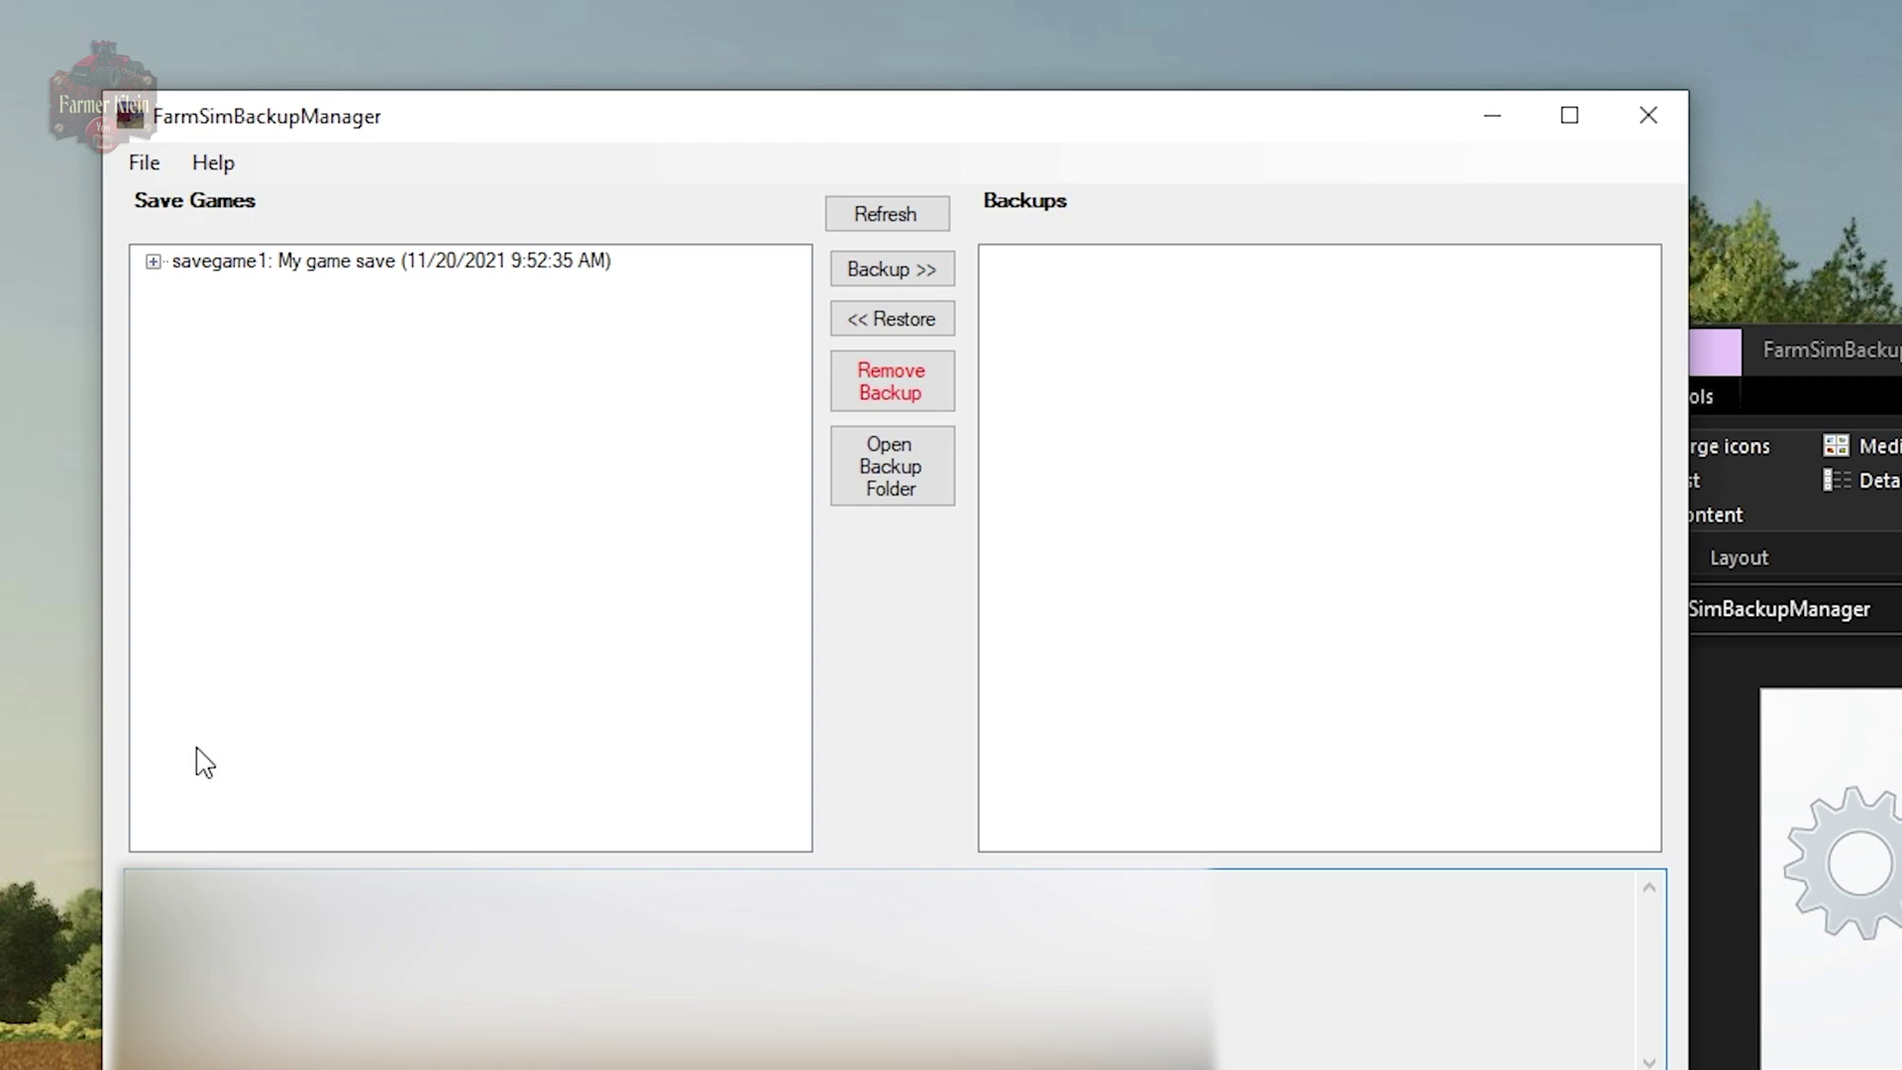
left_click(364, 260)
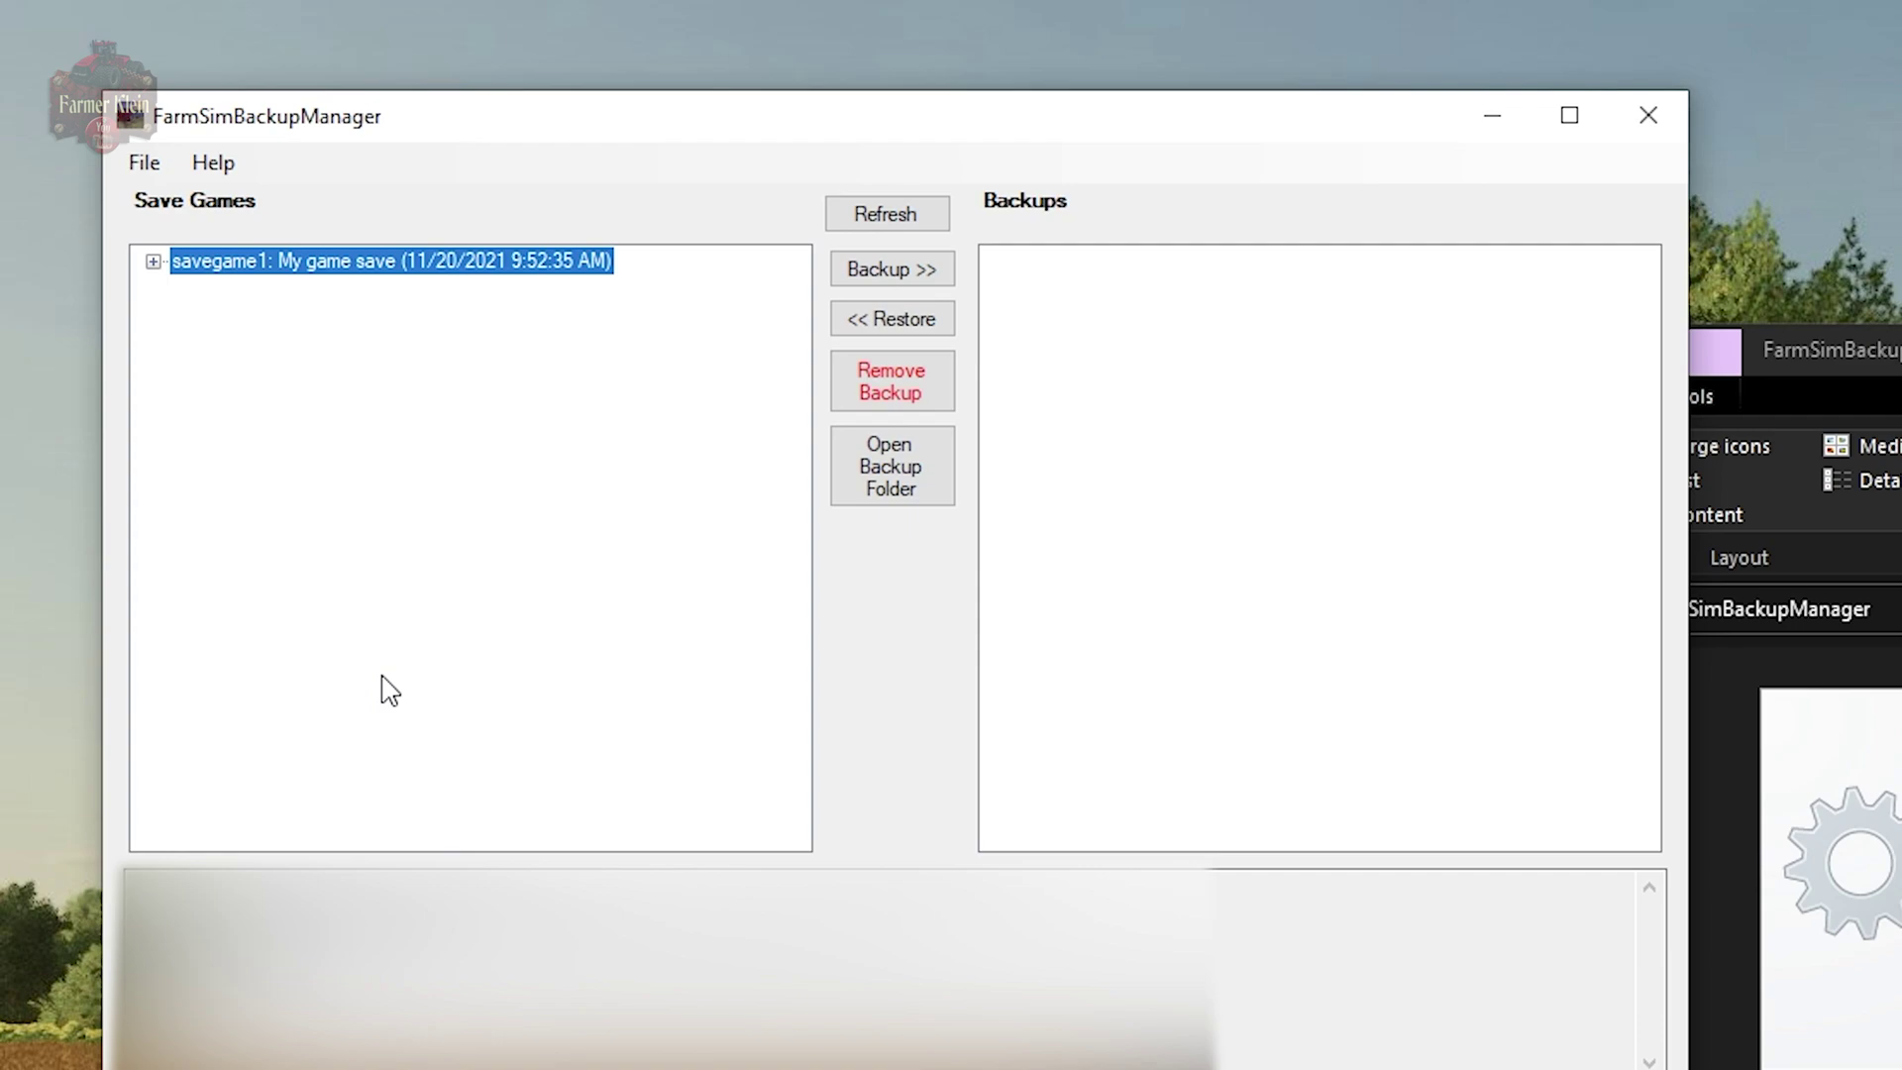
left_click(881, 283)
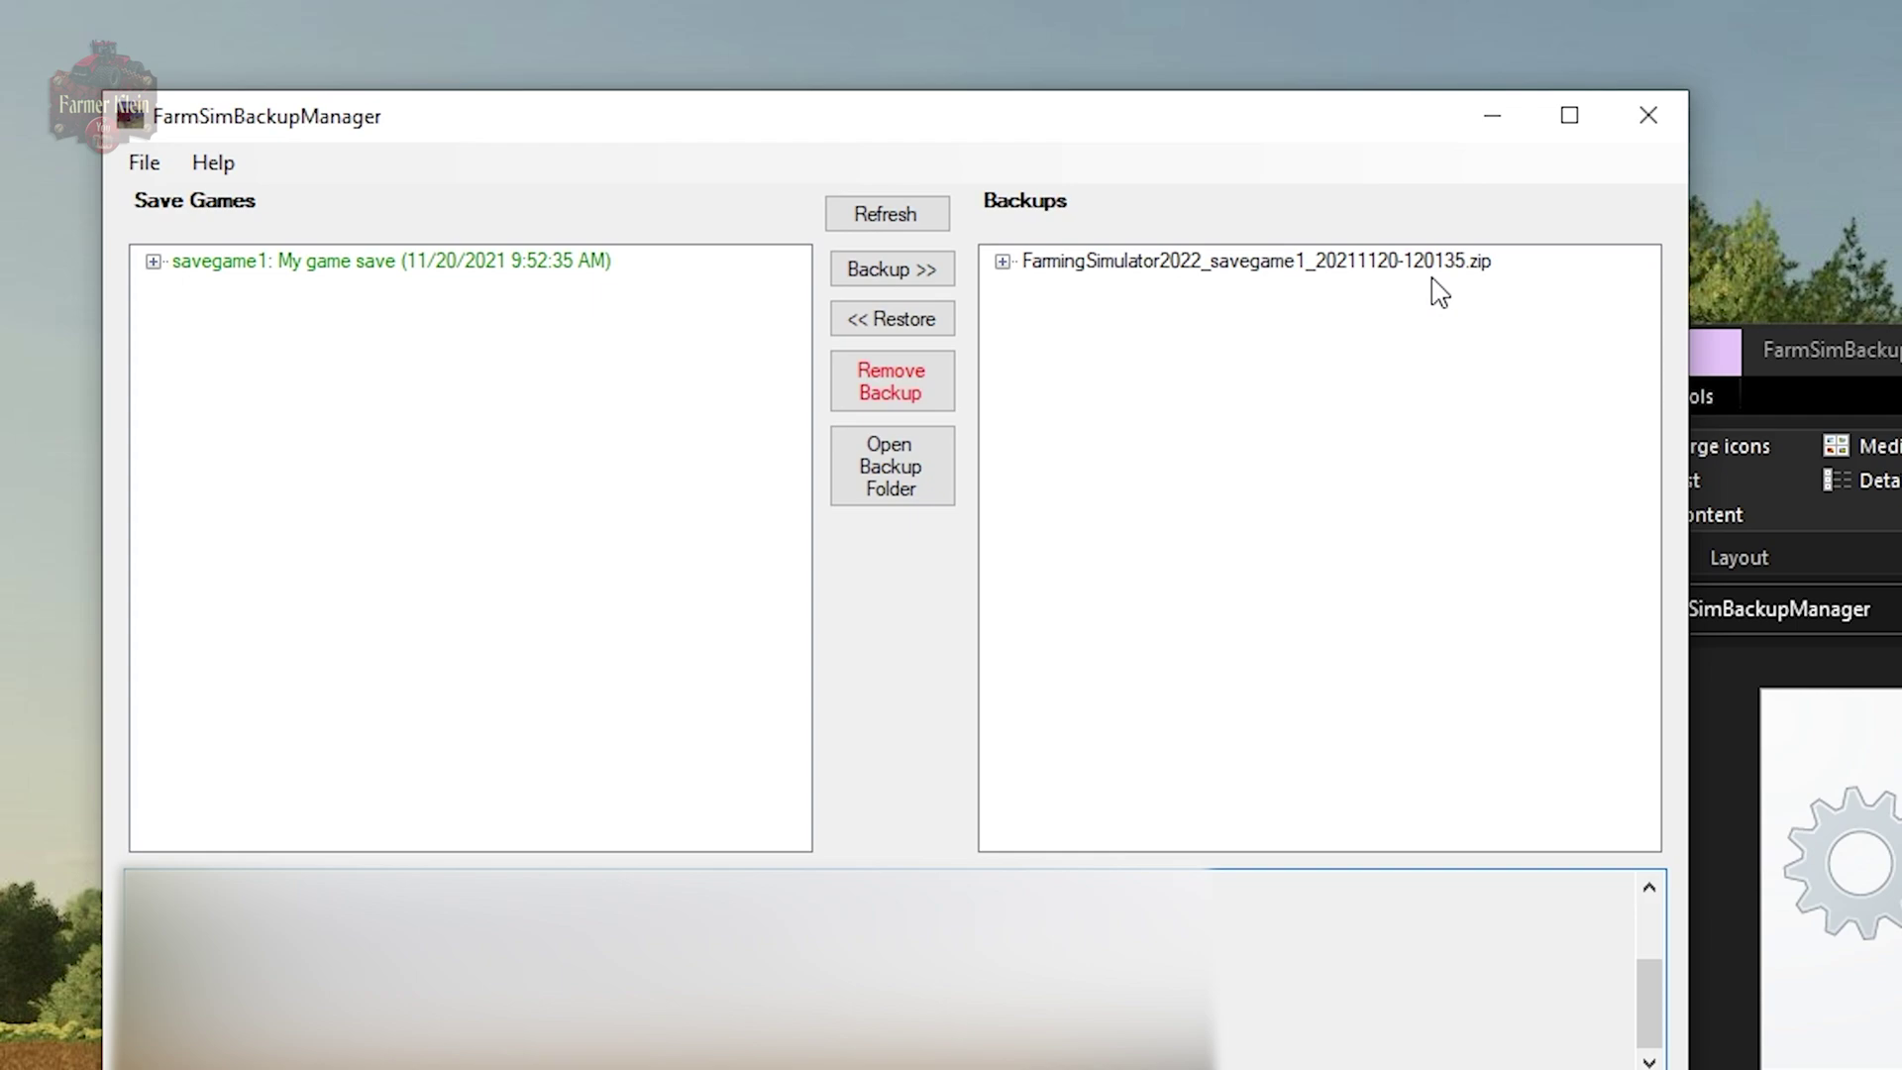
left_click(912, 273)
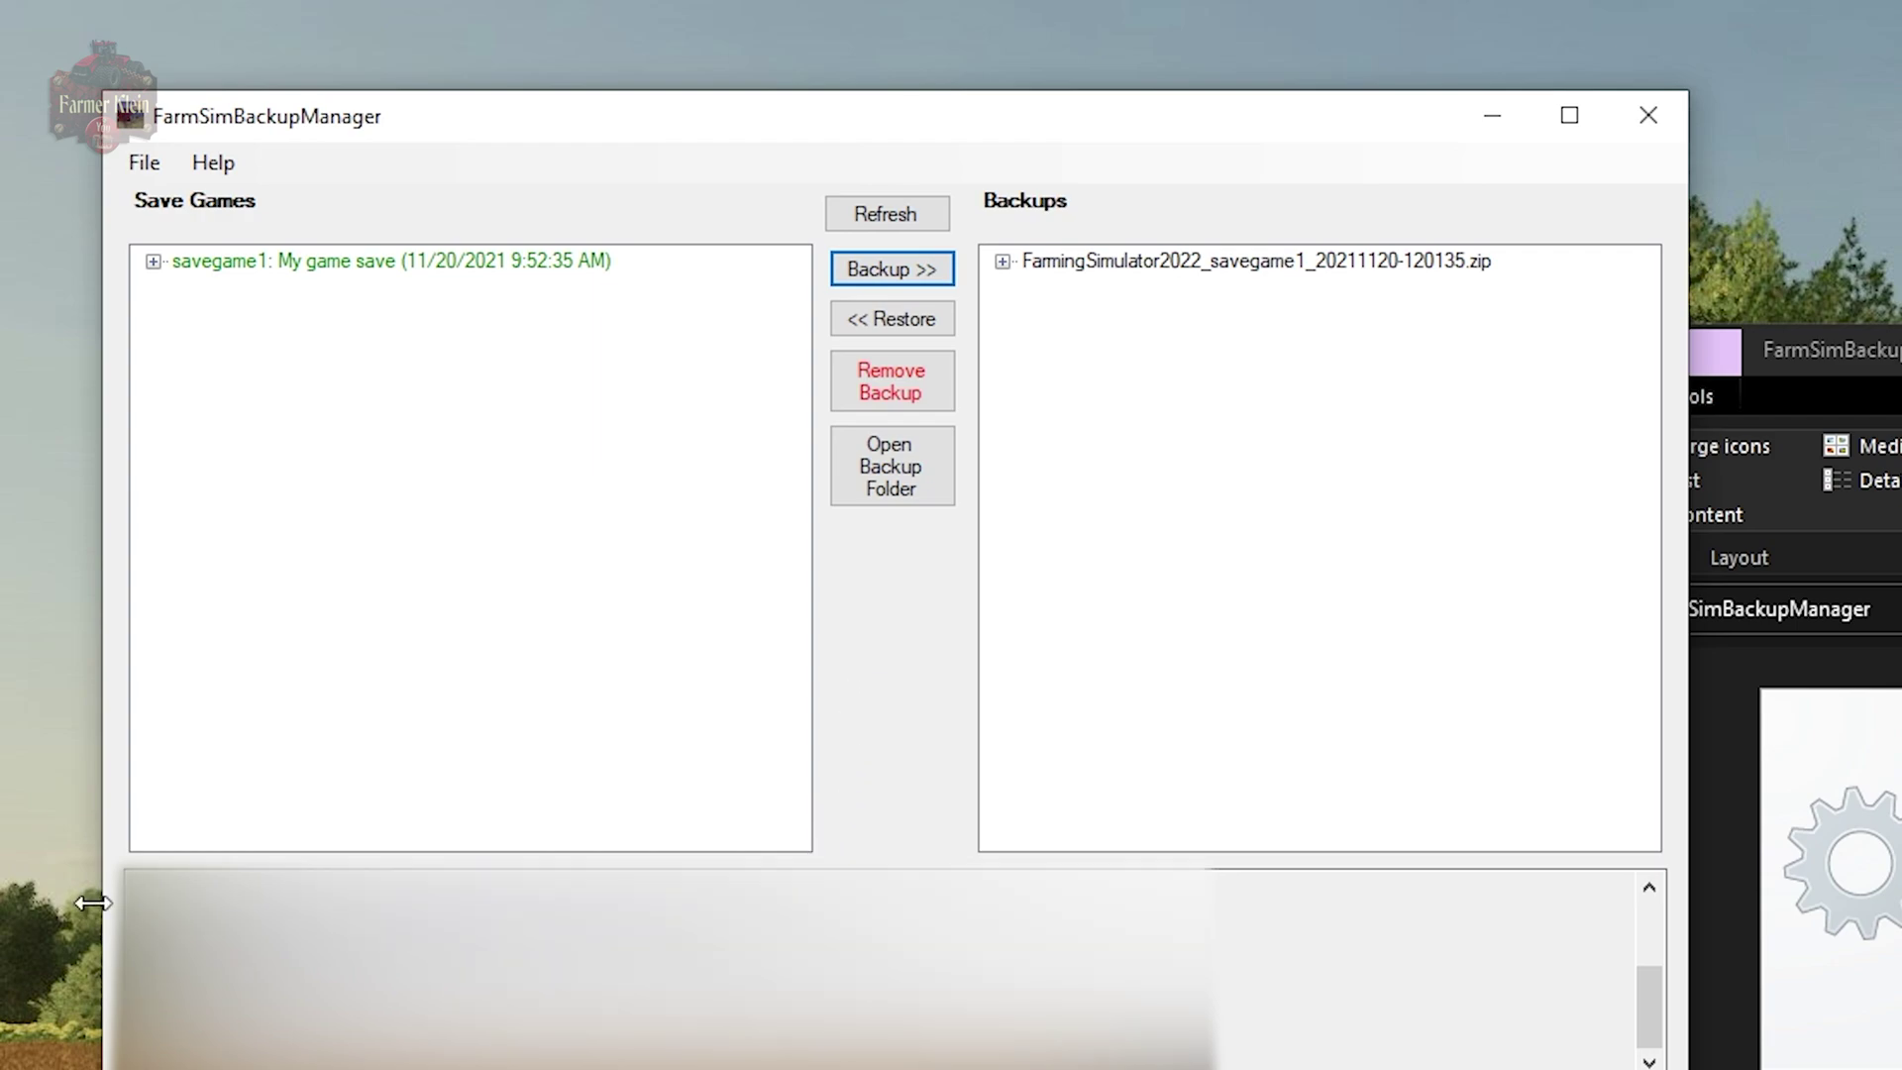
left_click(368, 288)
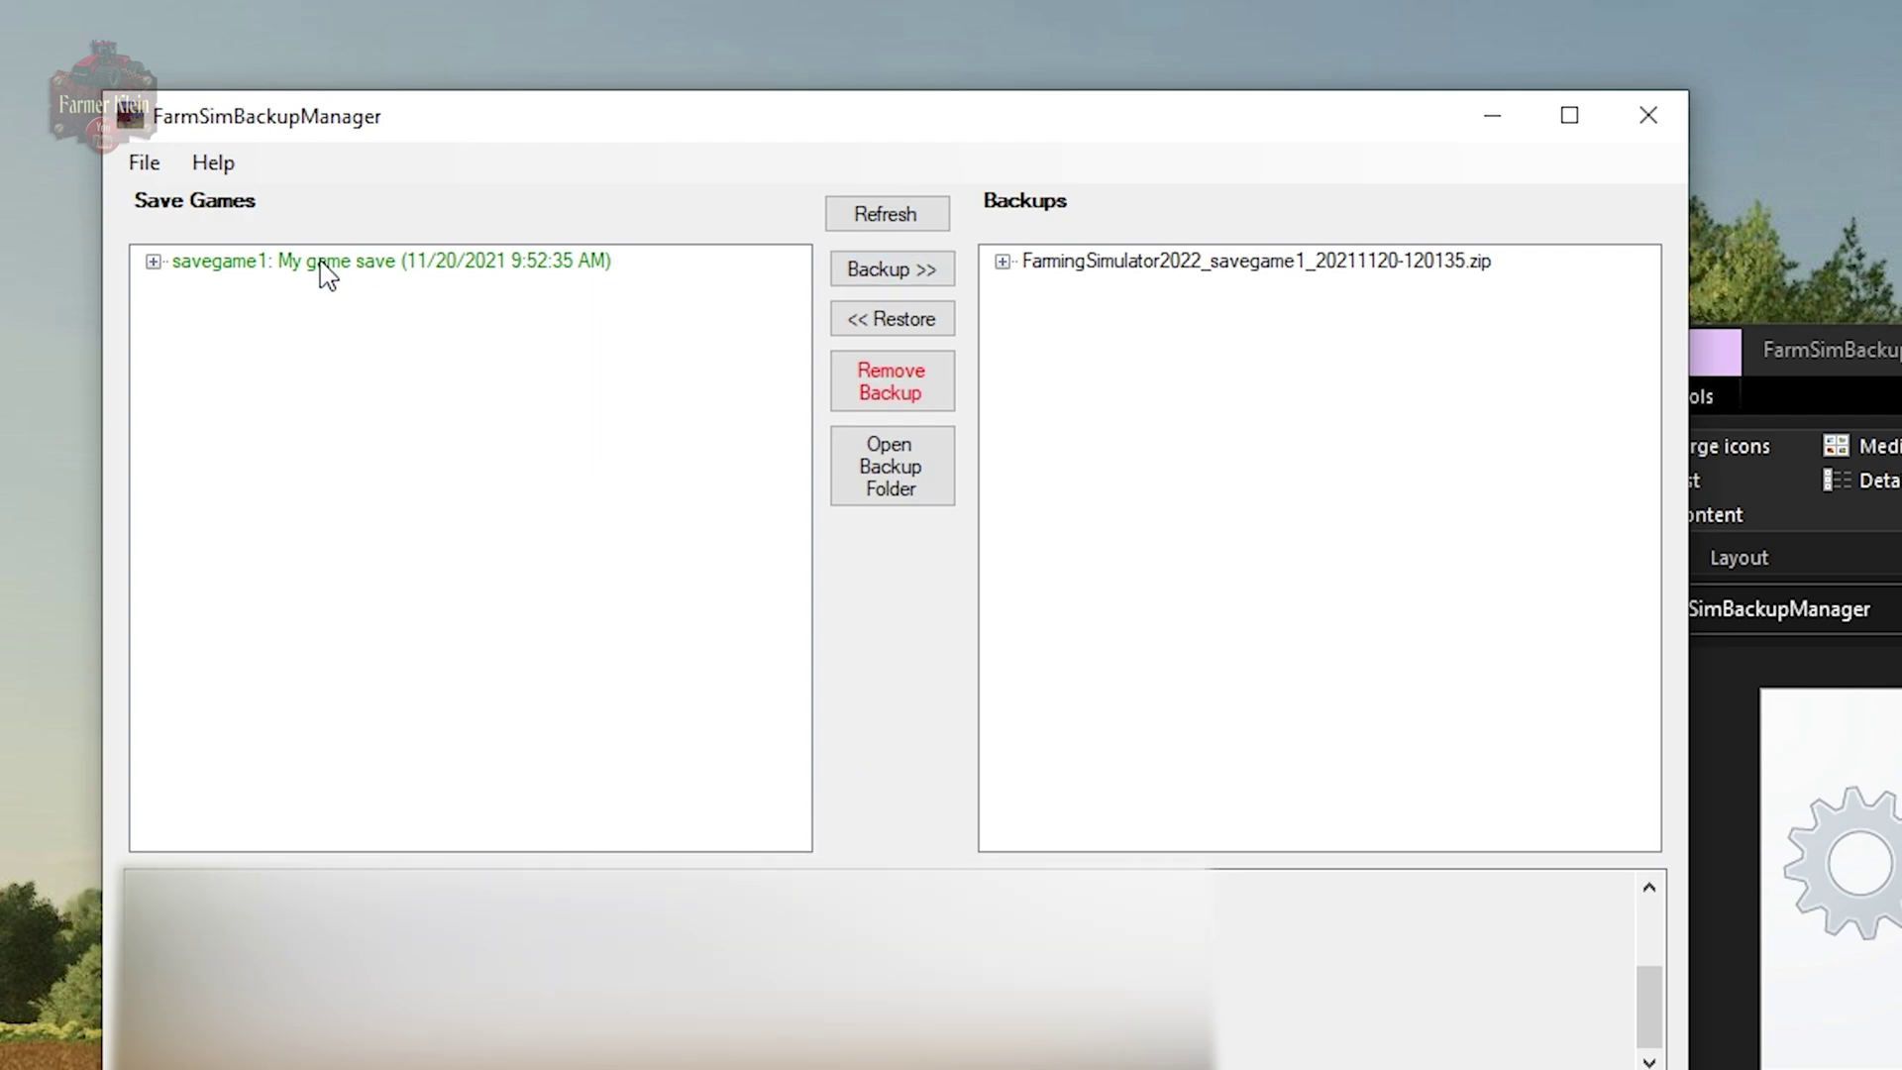
left_click(321, 263)
left_click(894, 278)
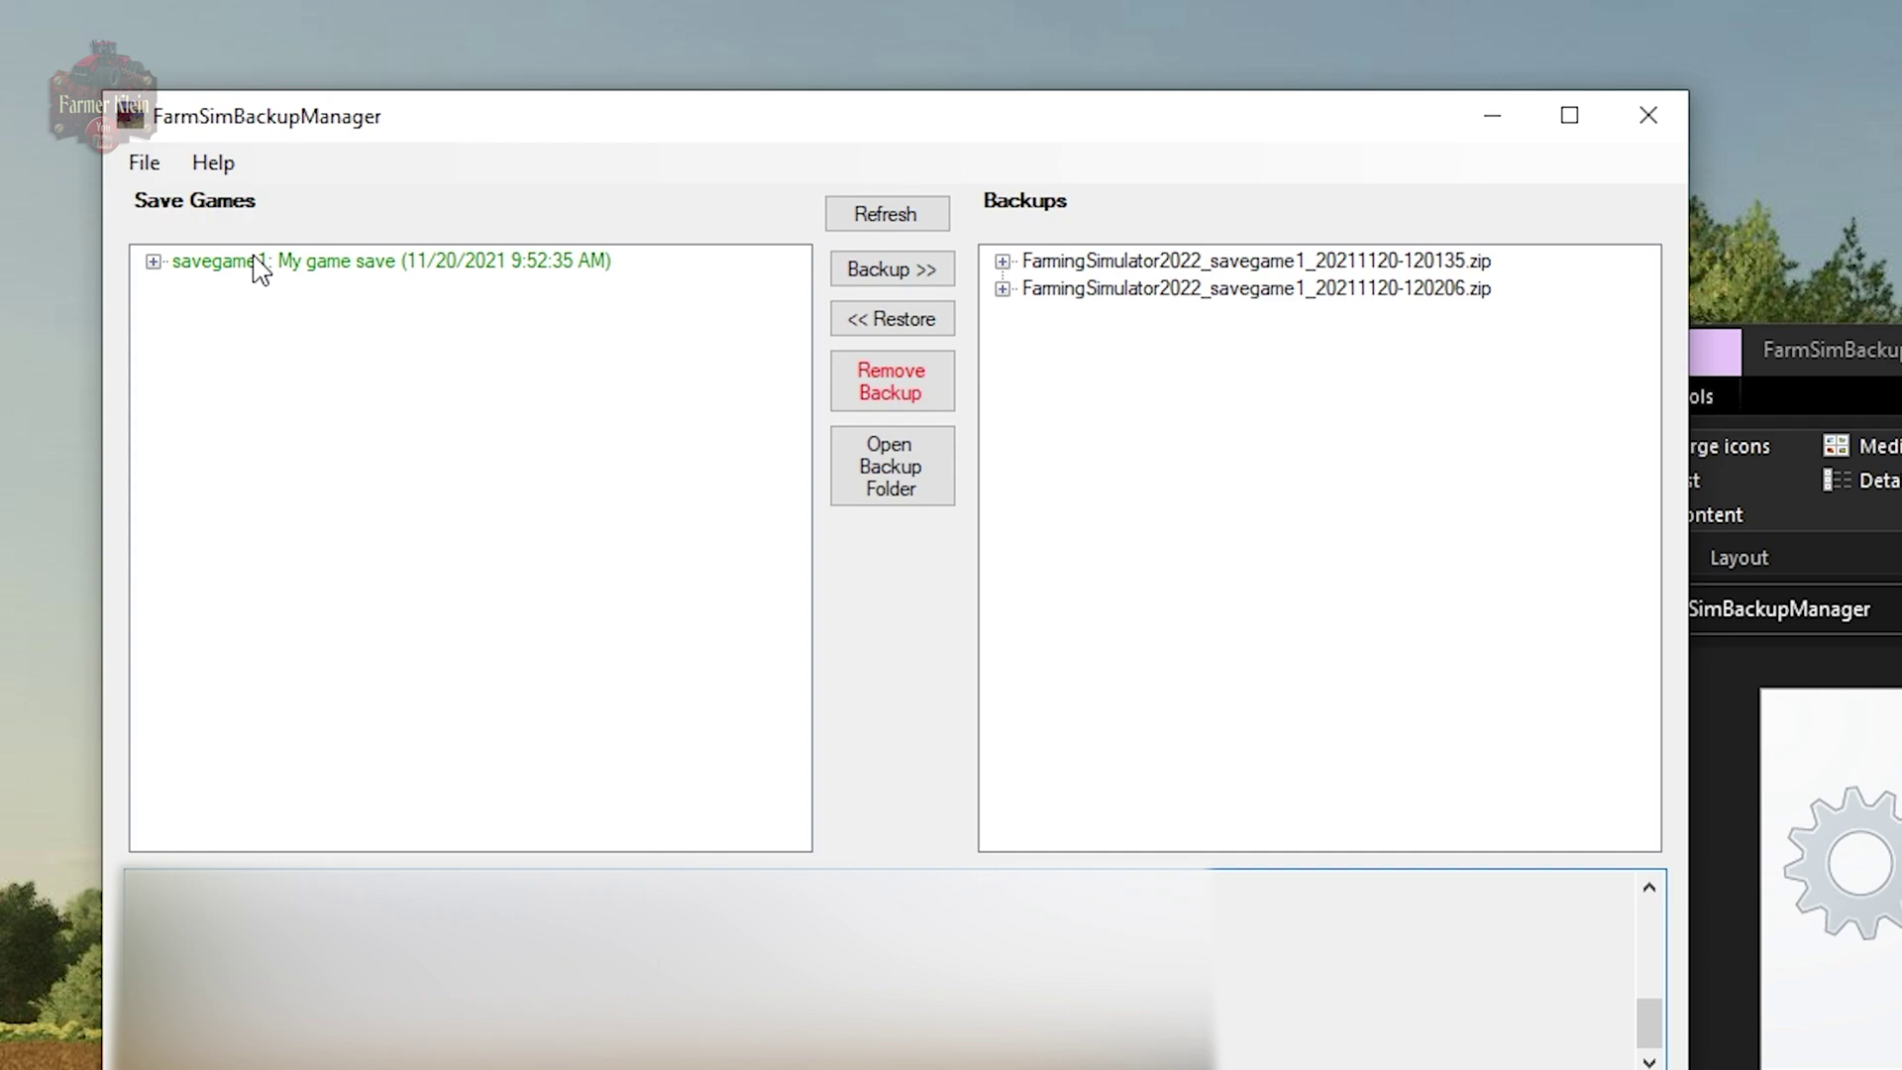
Remove the FarmingSimulator2022_savegame1_20211120-120206.zip backup and confirm the deletion
left_click(1253, 296)
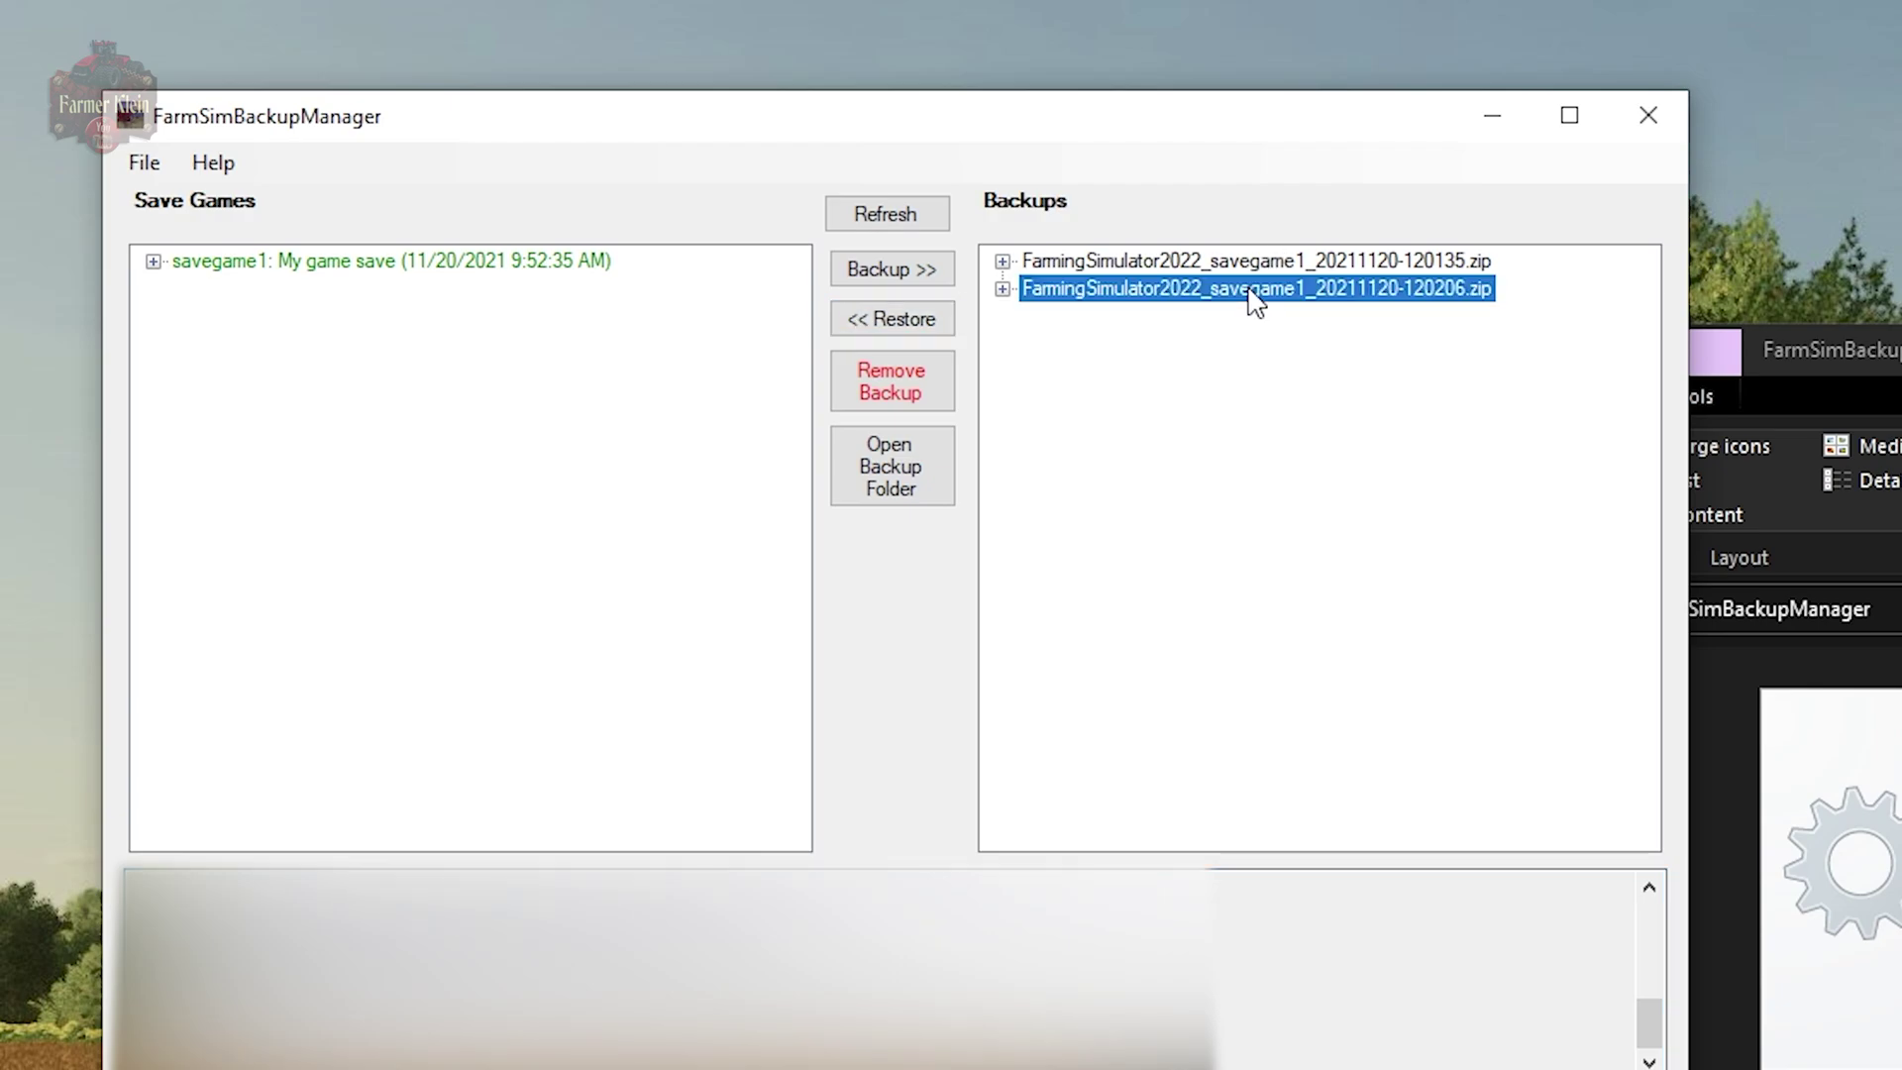
left_click(896, 391)
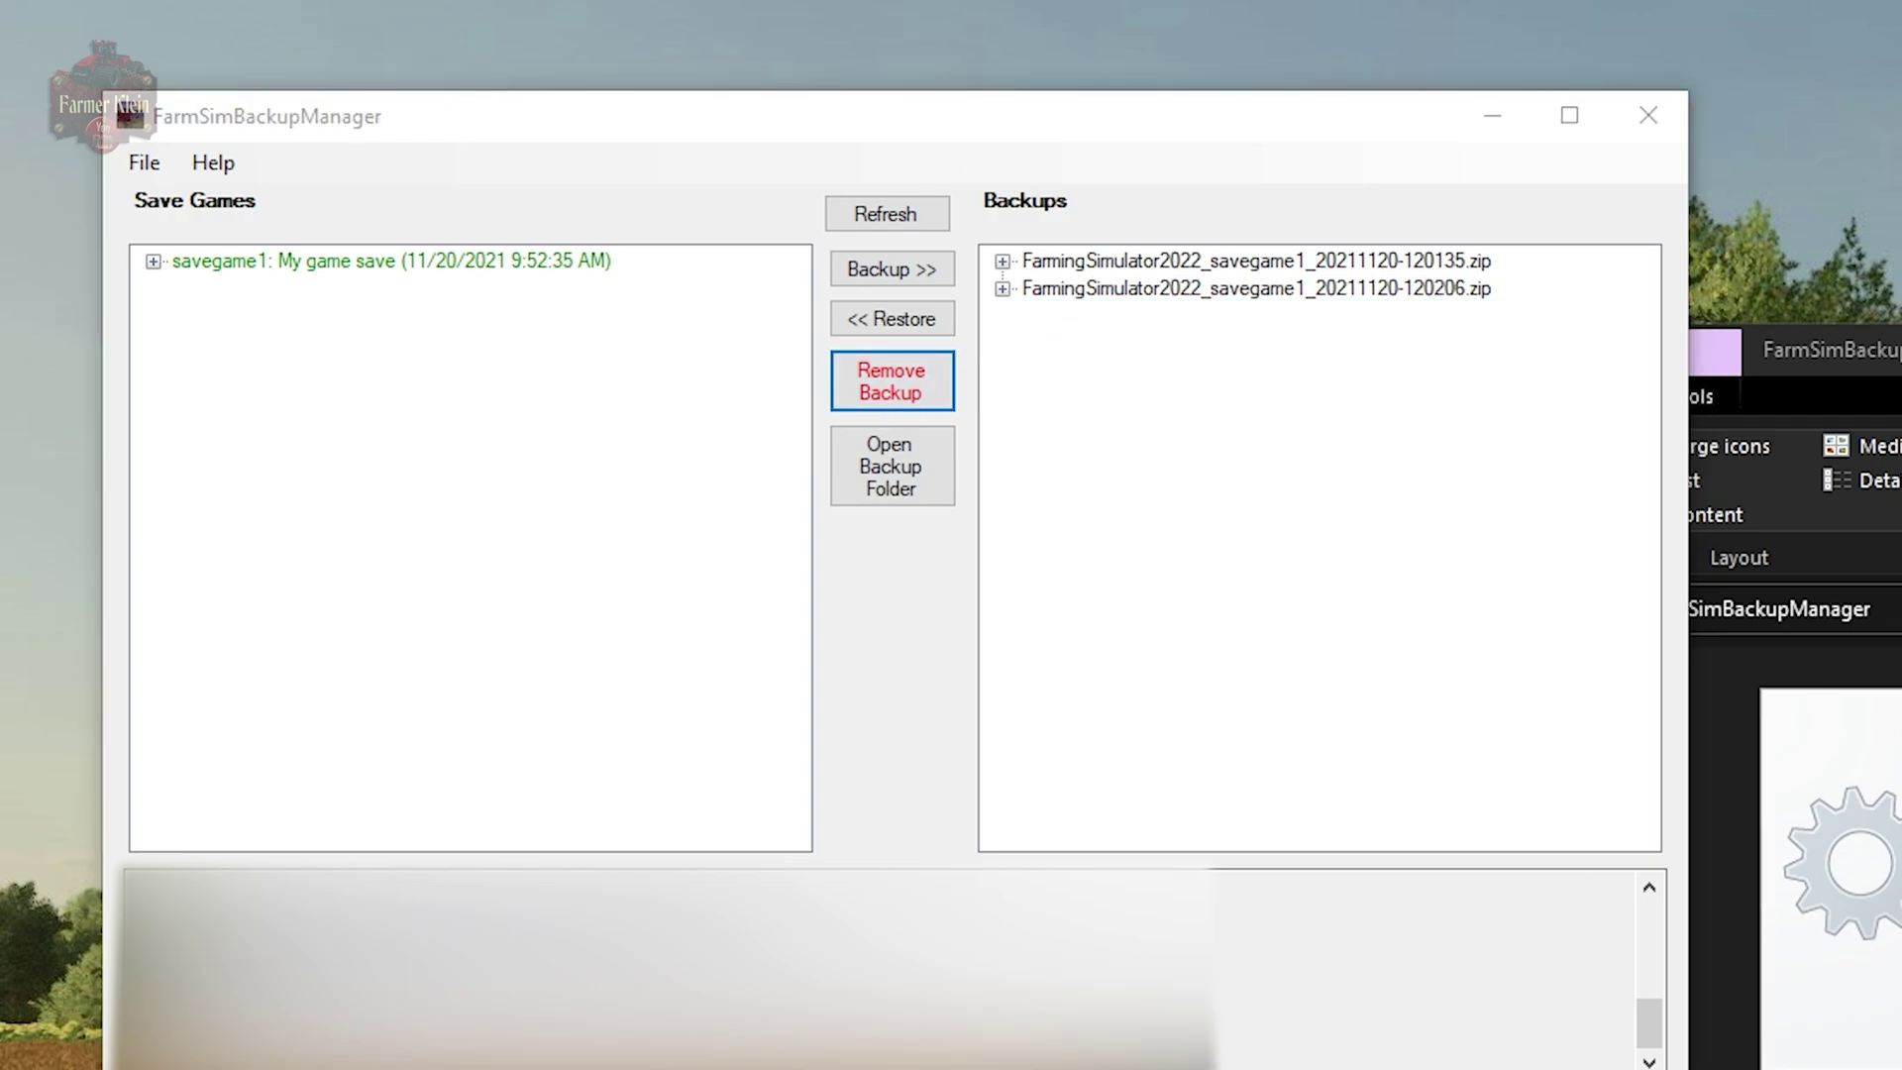
key("Return")
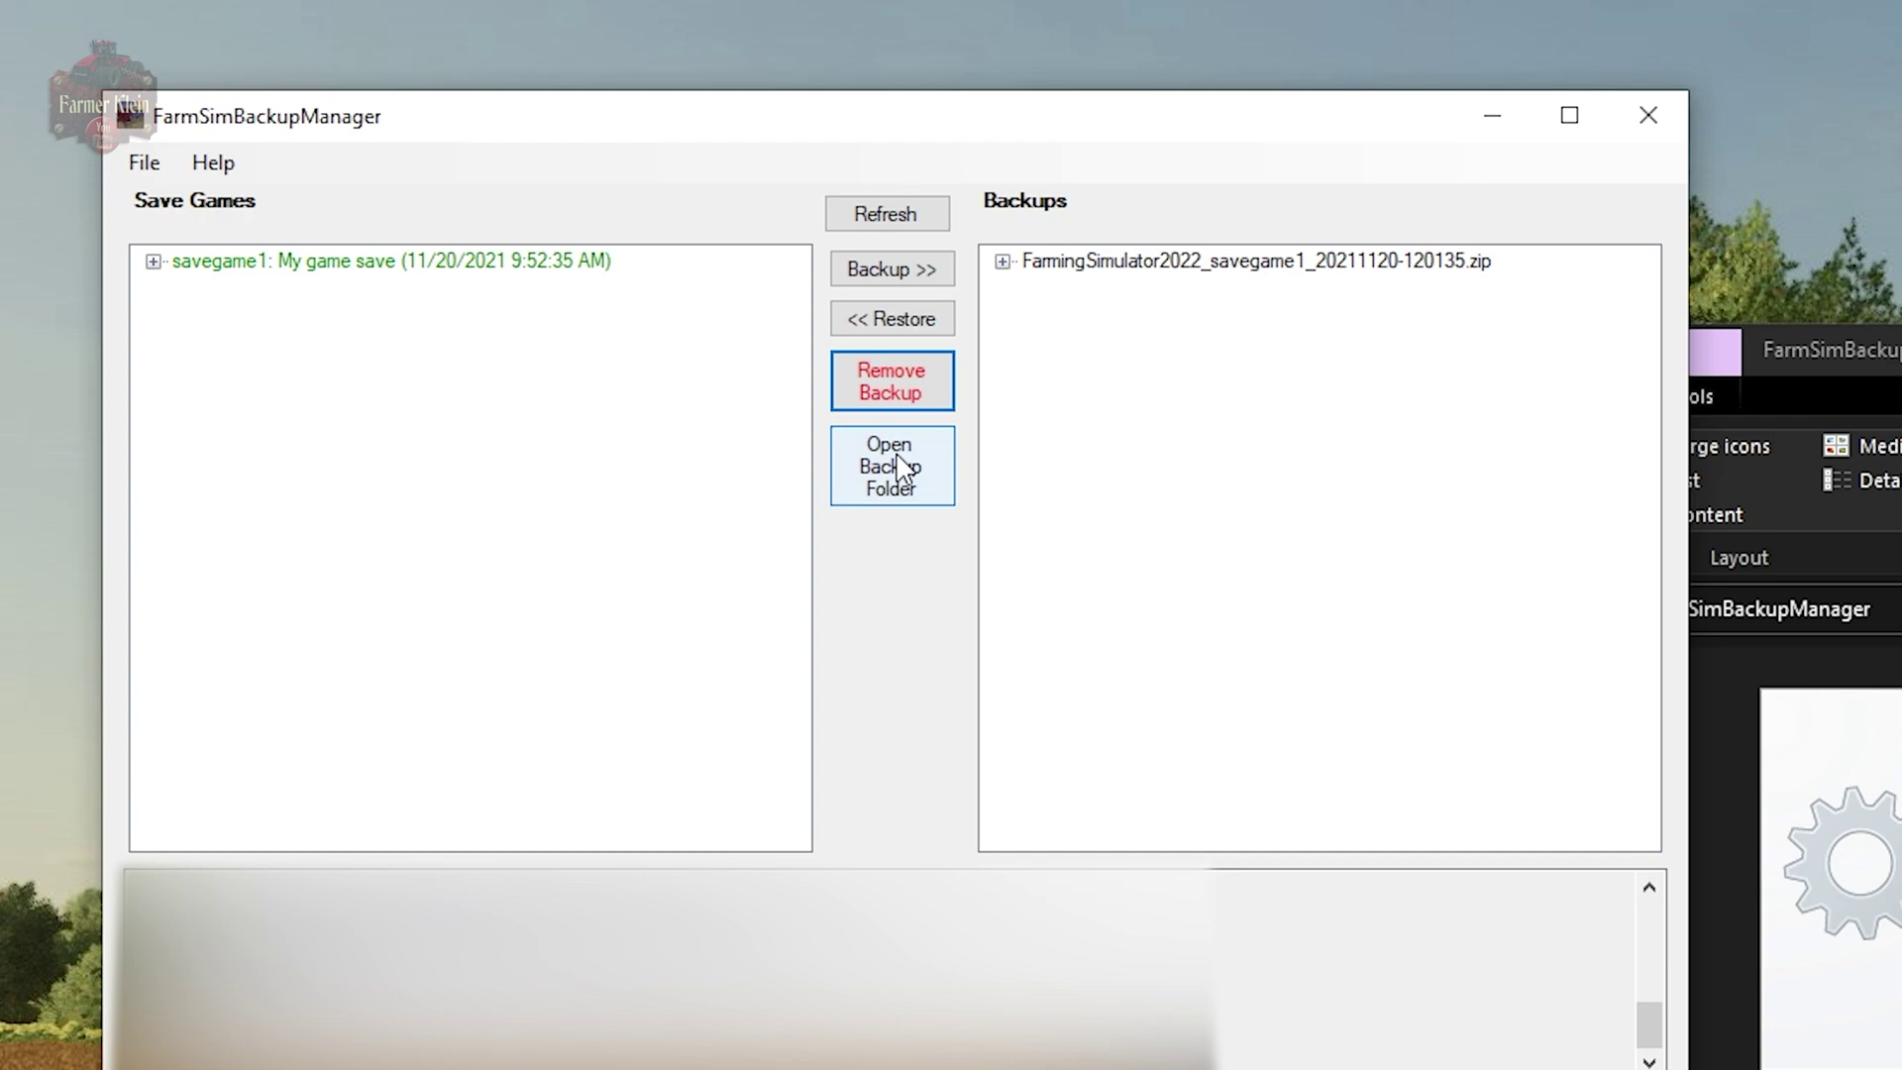
left_click(1114, 270)
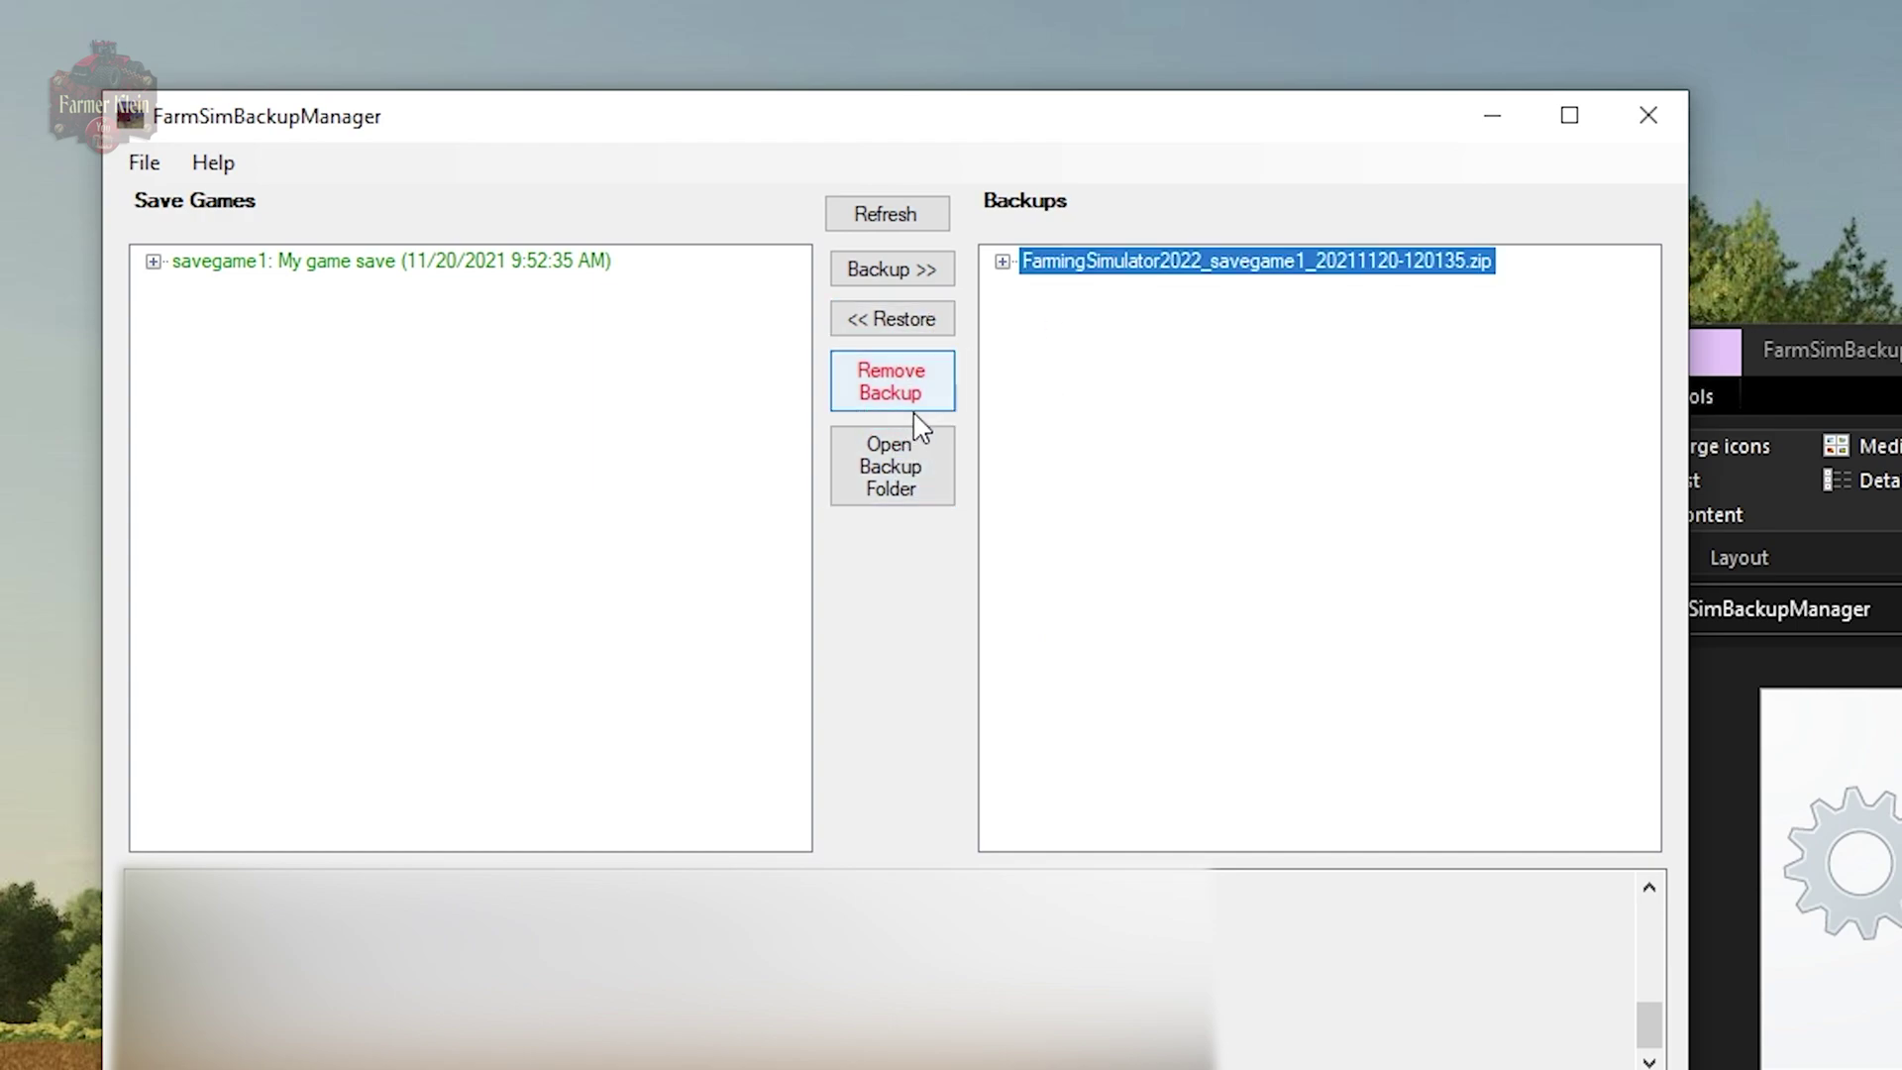
left_click(903, 333)
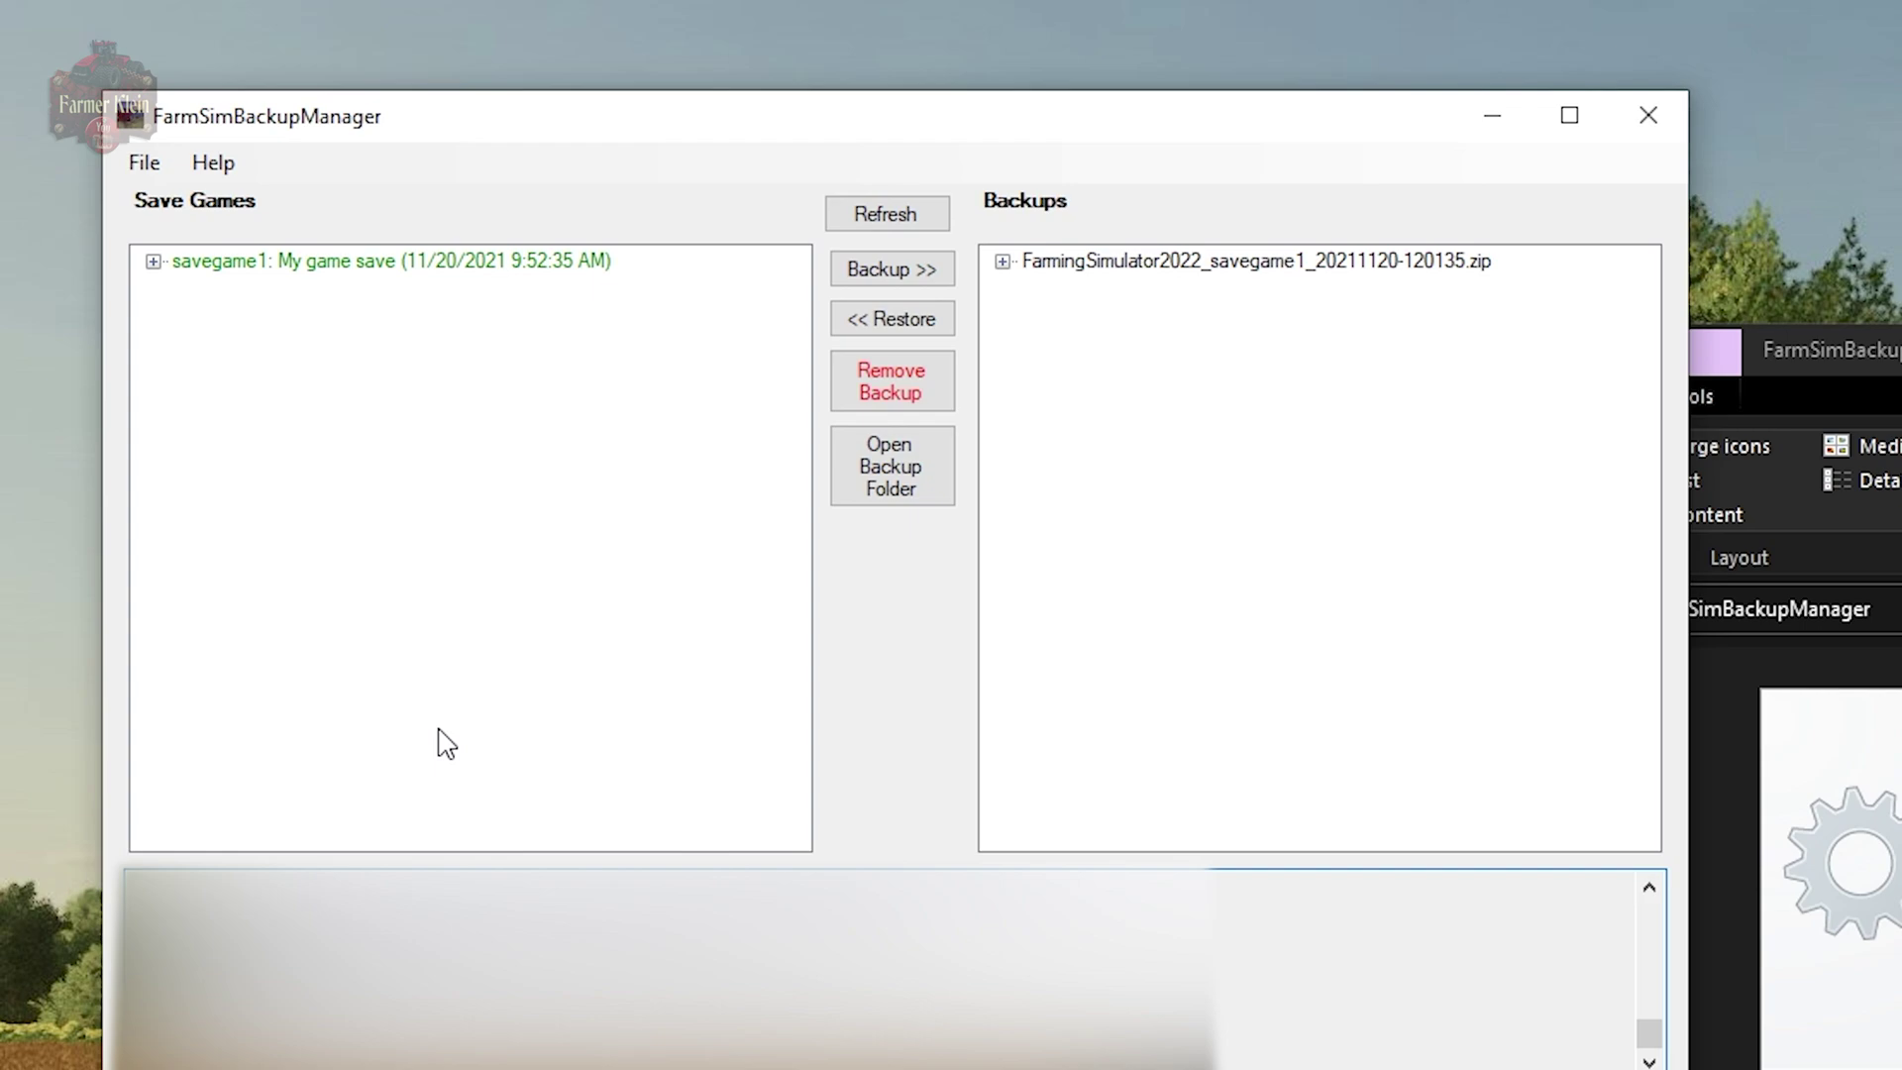
left_click(857, 227)
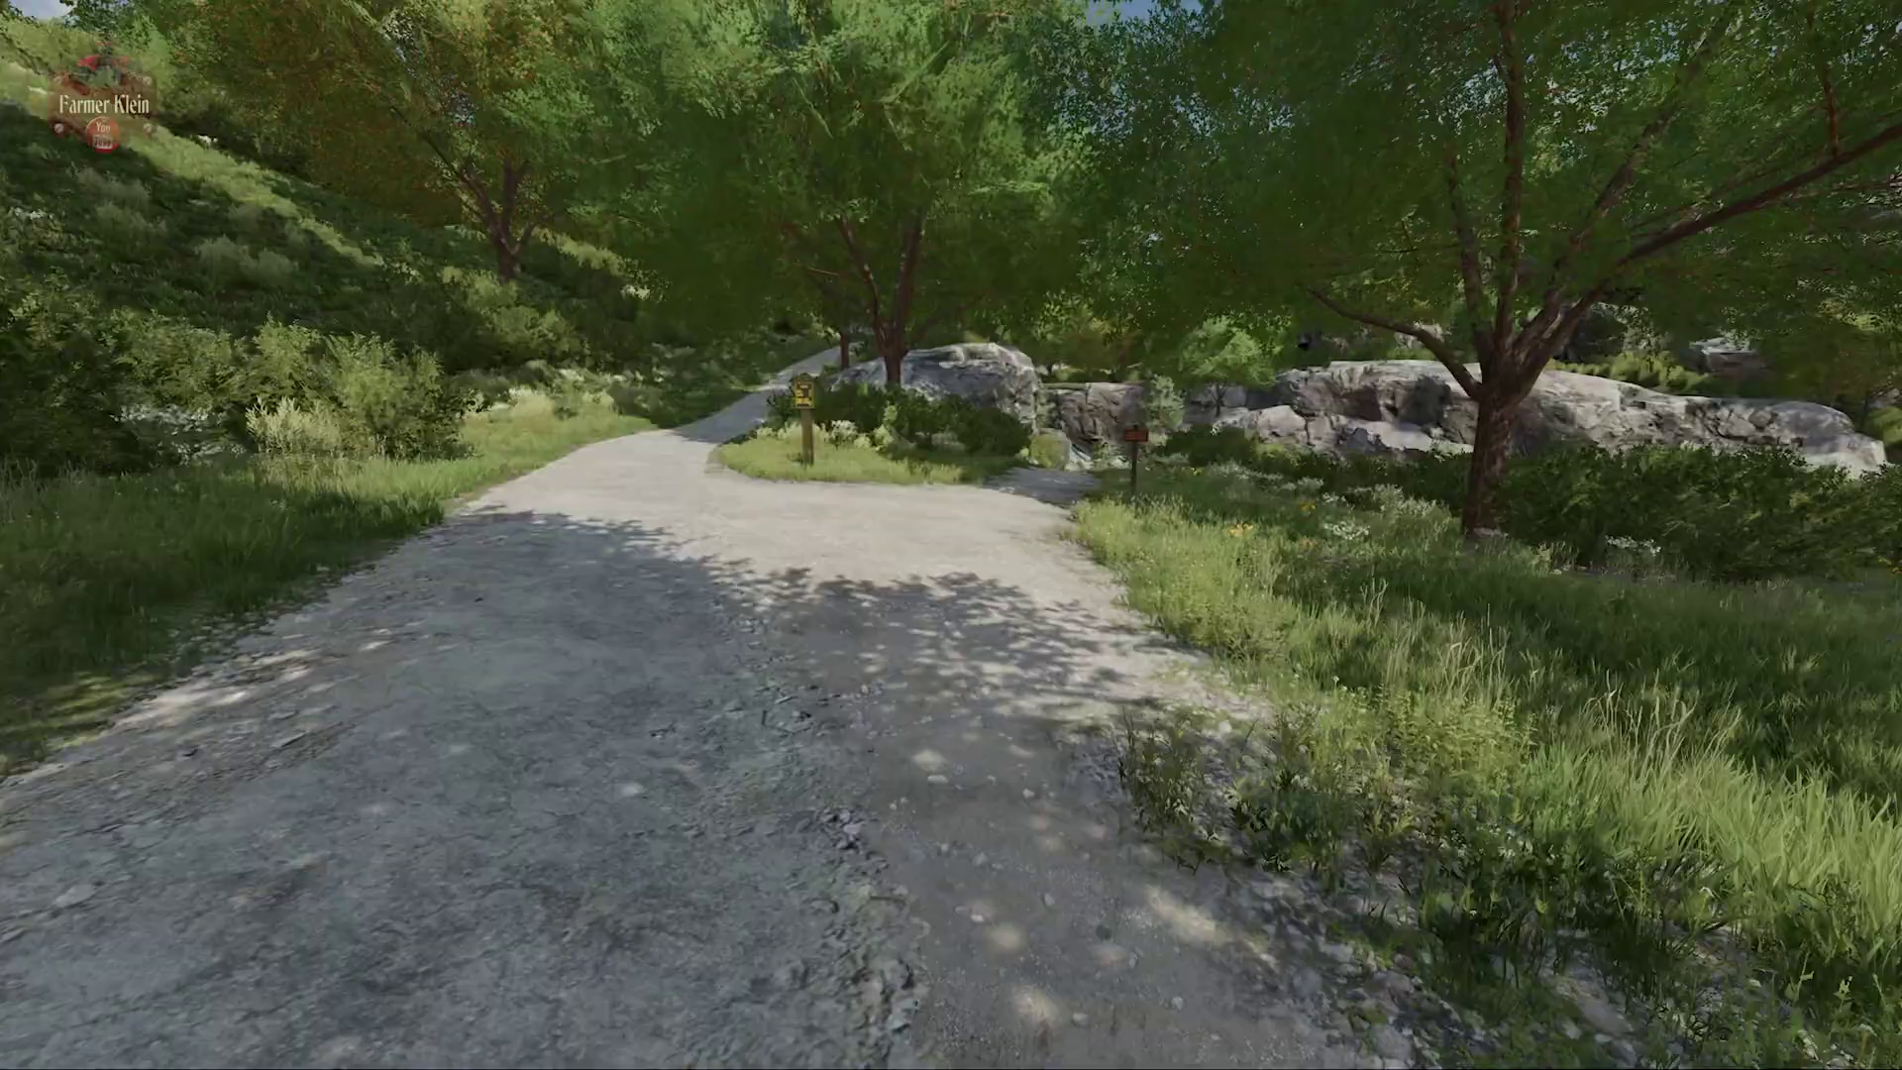
Walk the gravel path past the sign and along the rock face up to the stone hut
key("w")
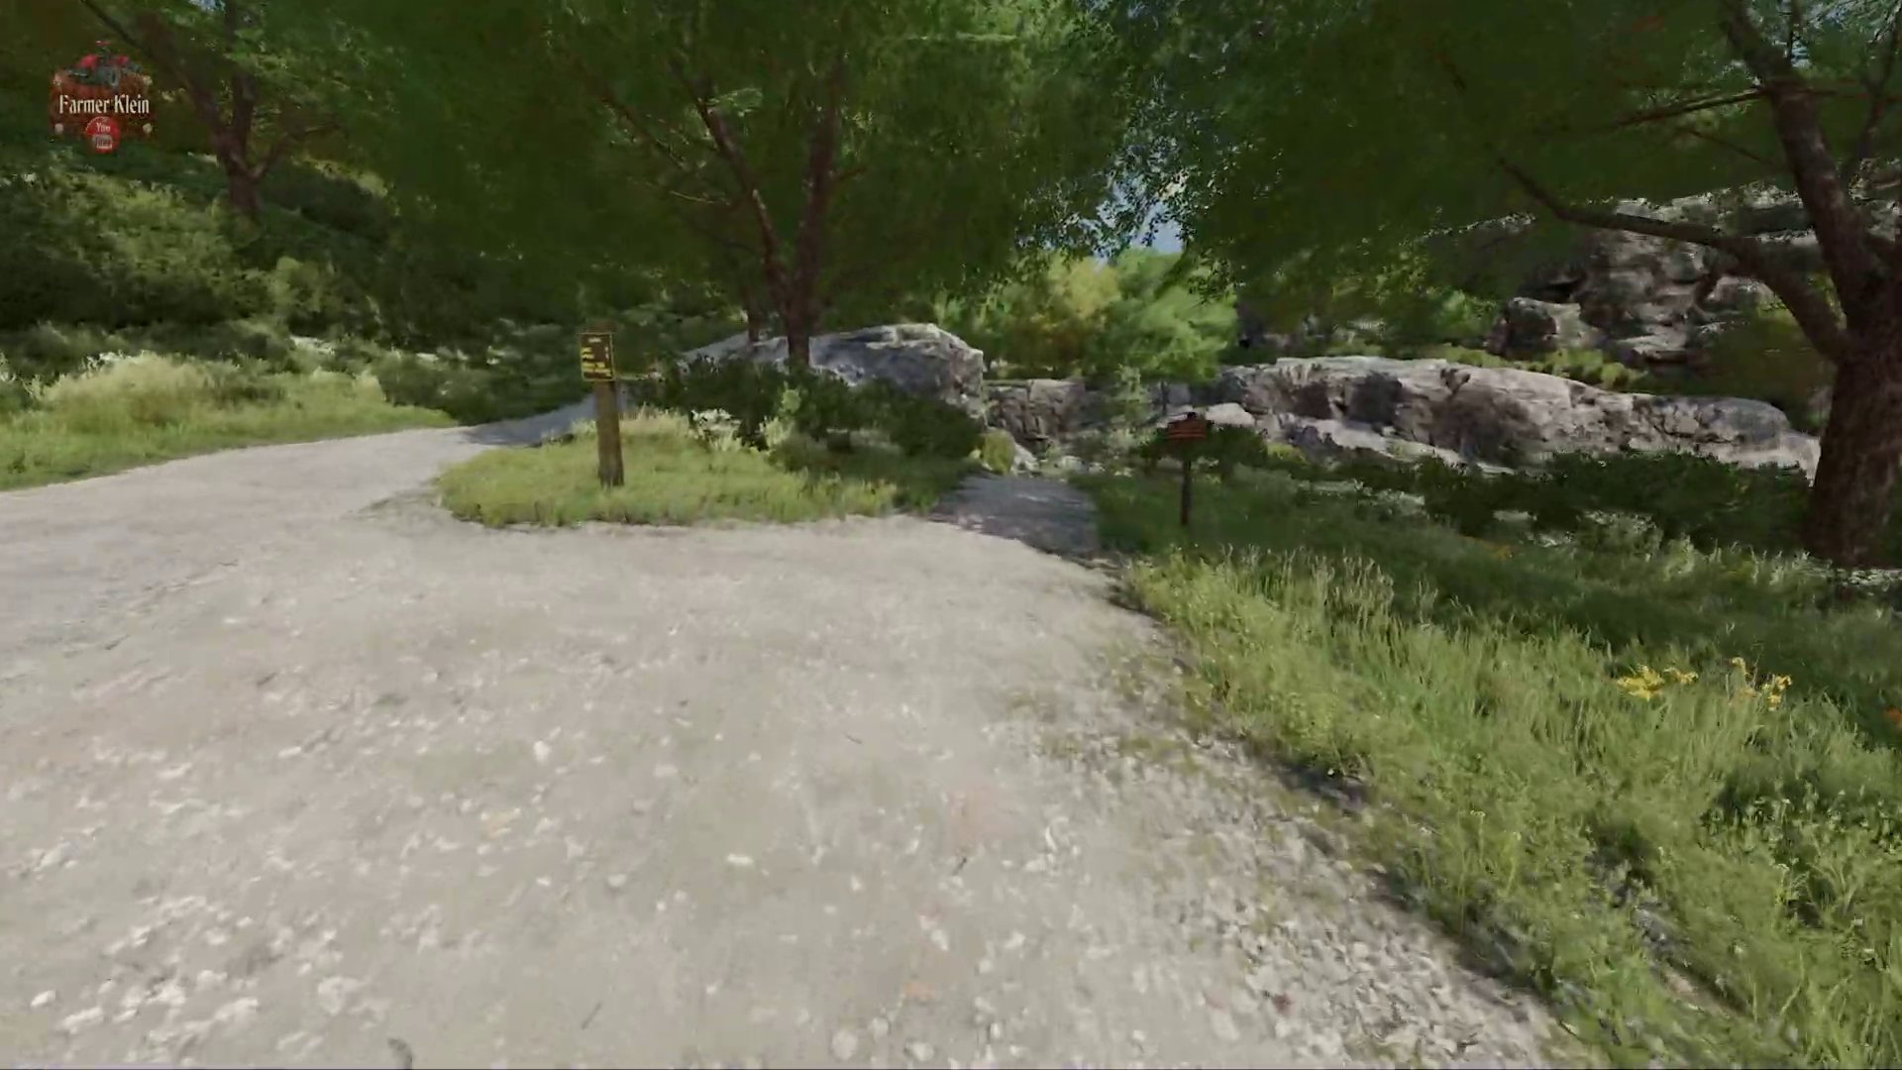
key("w")
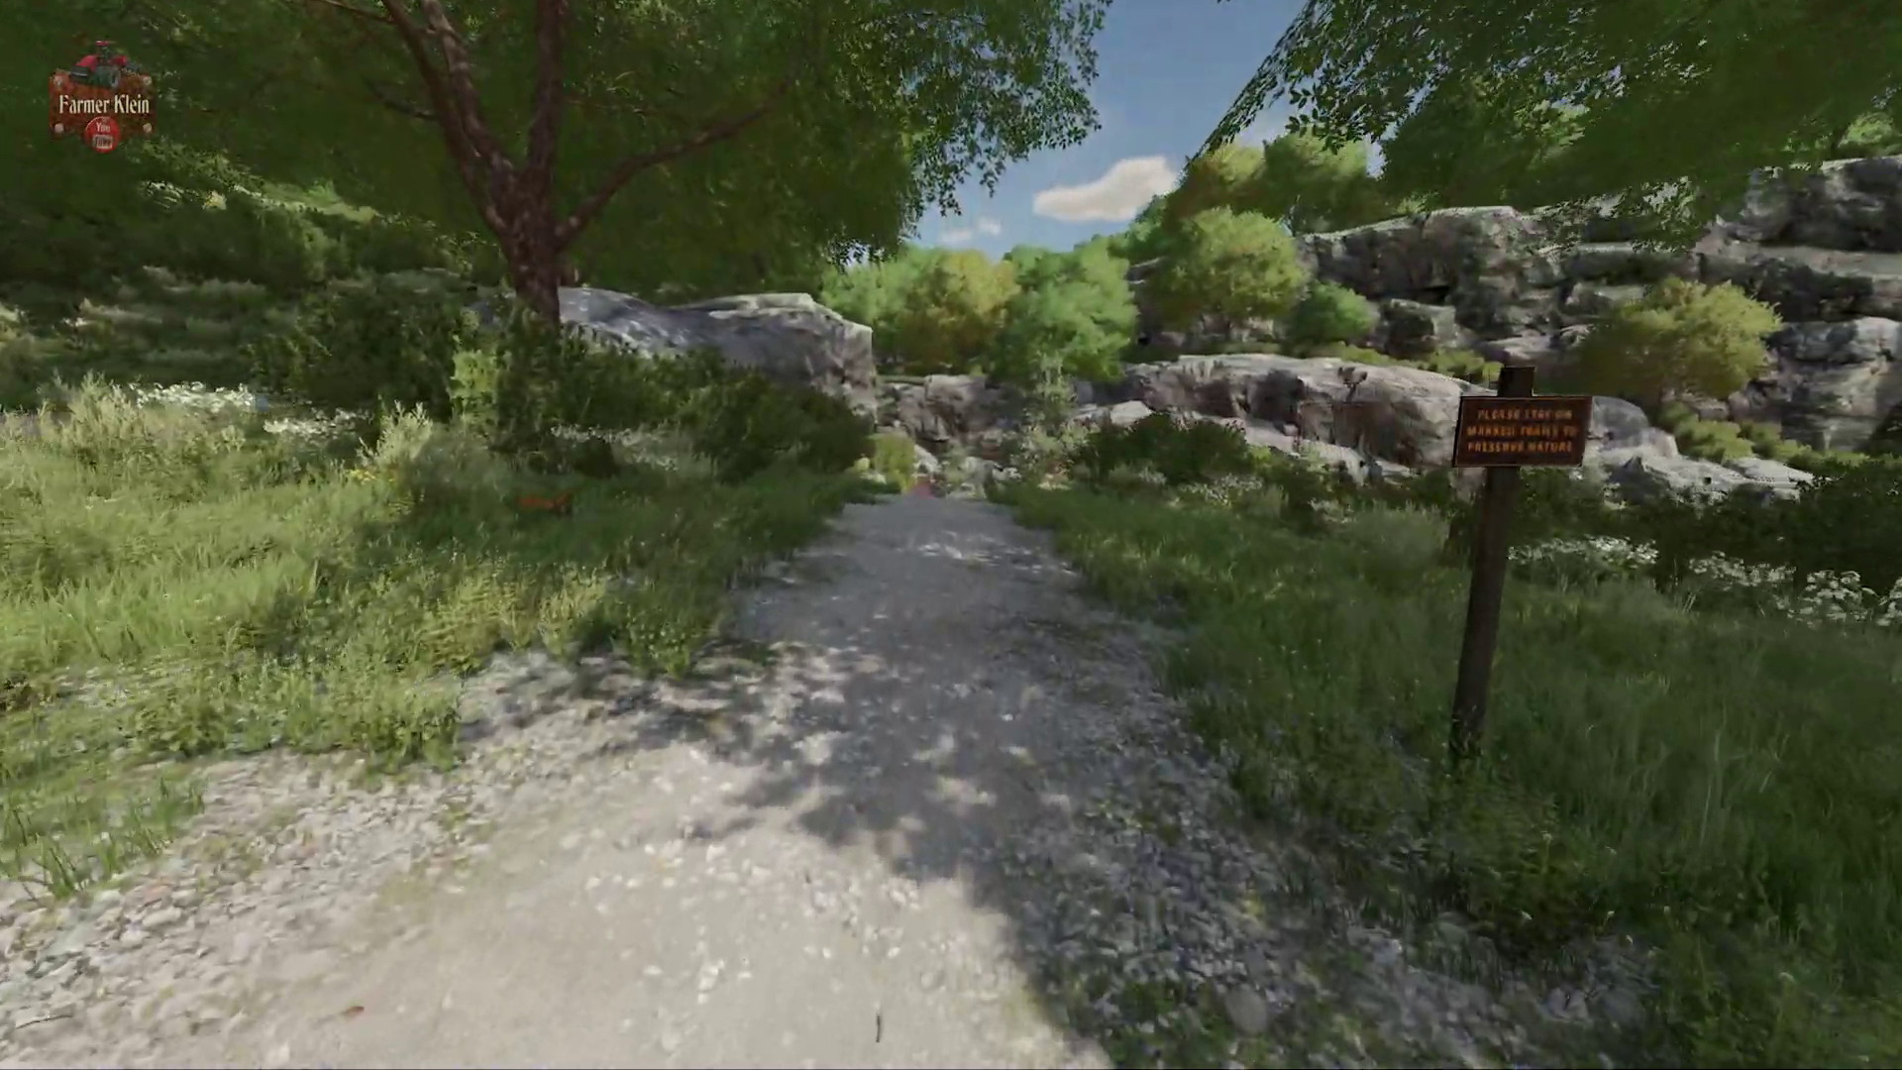
key("w")
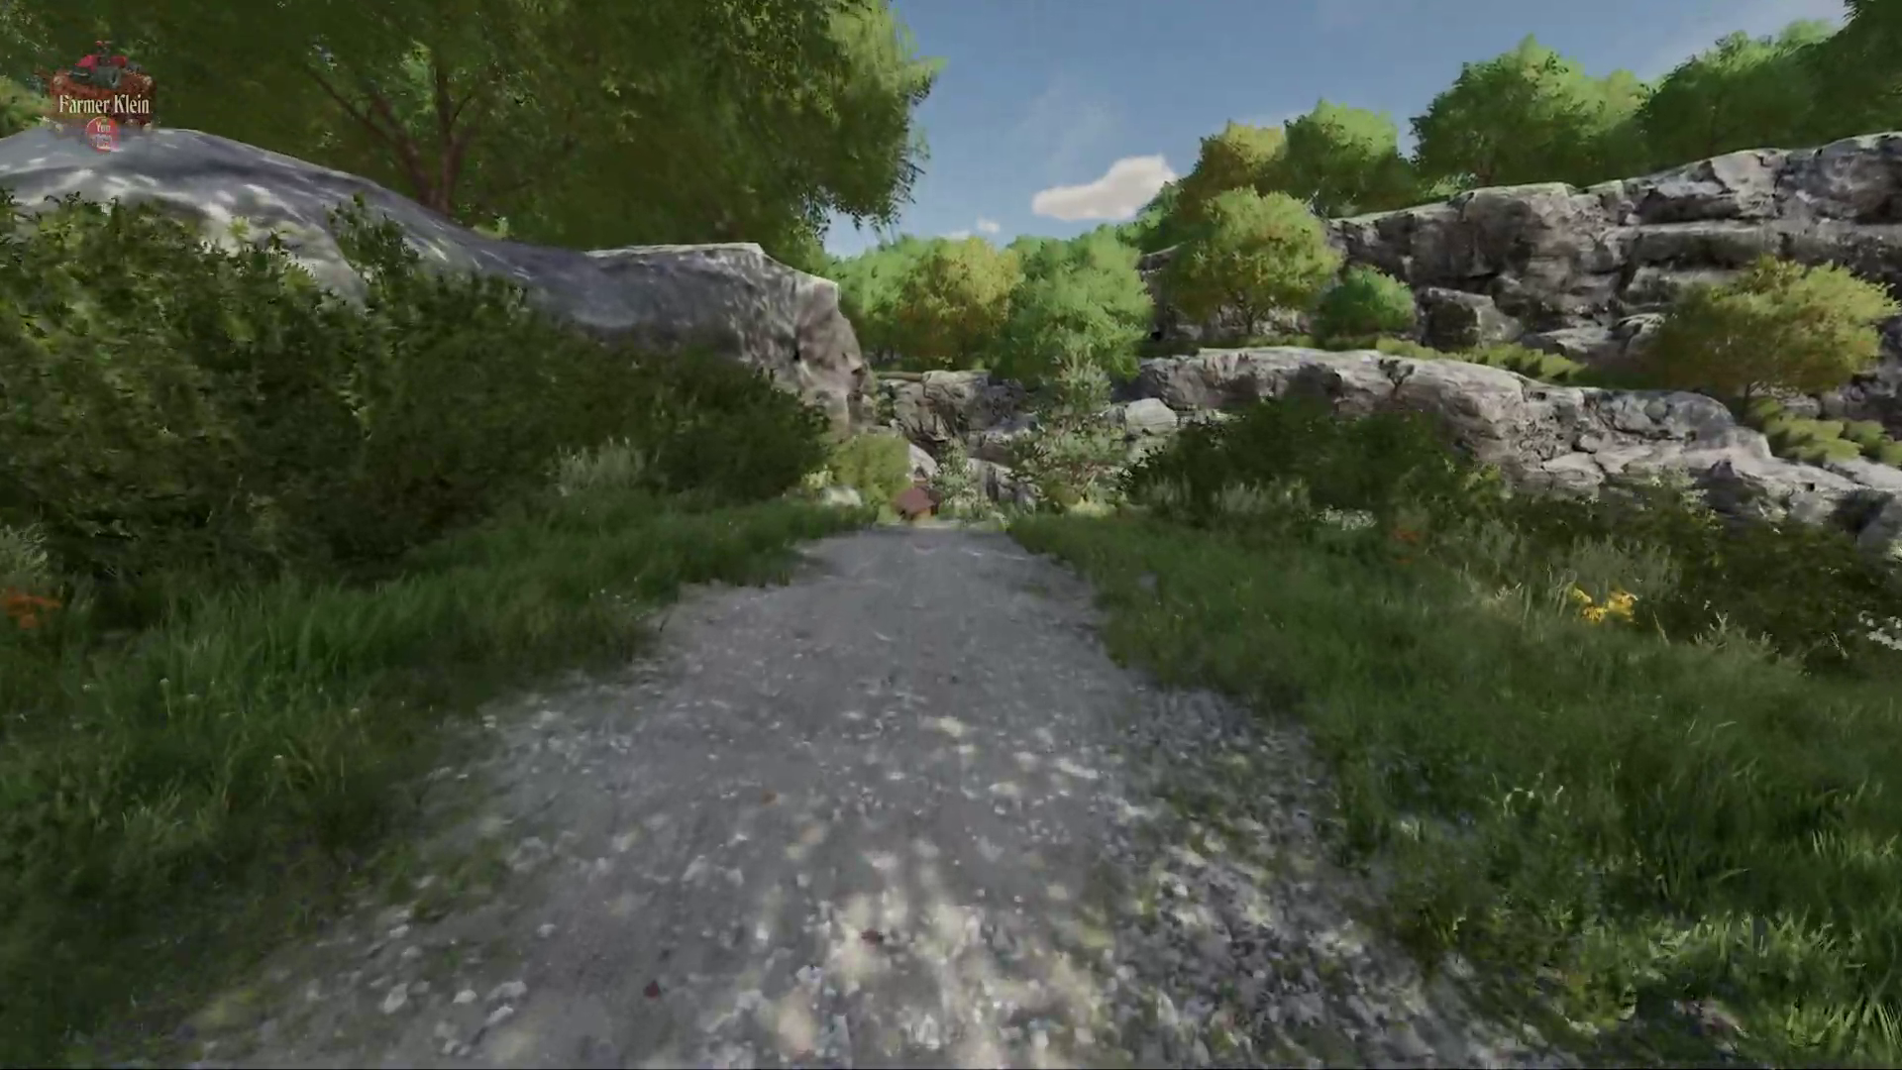
key("w")
key("w")
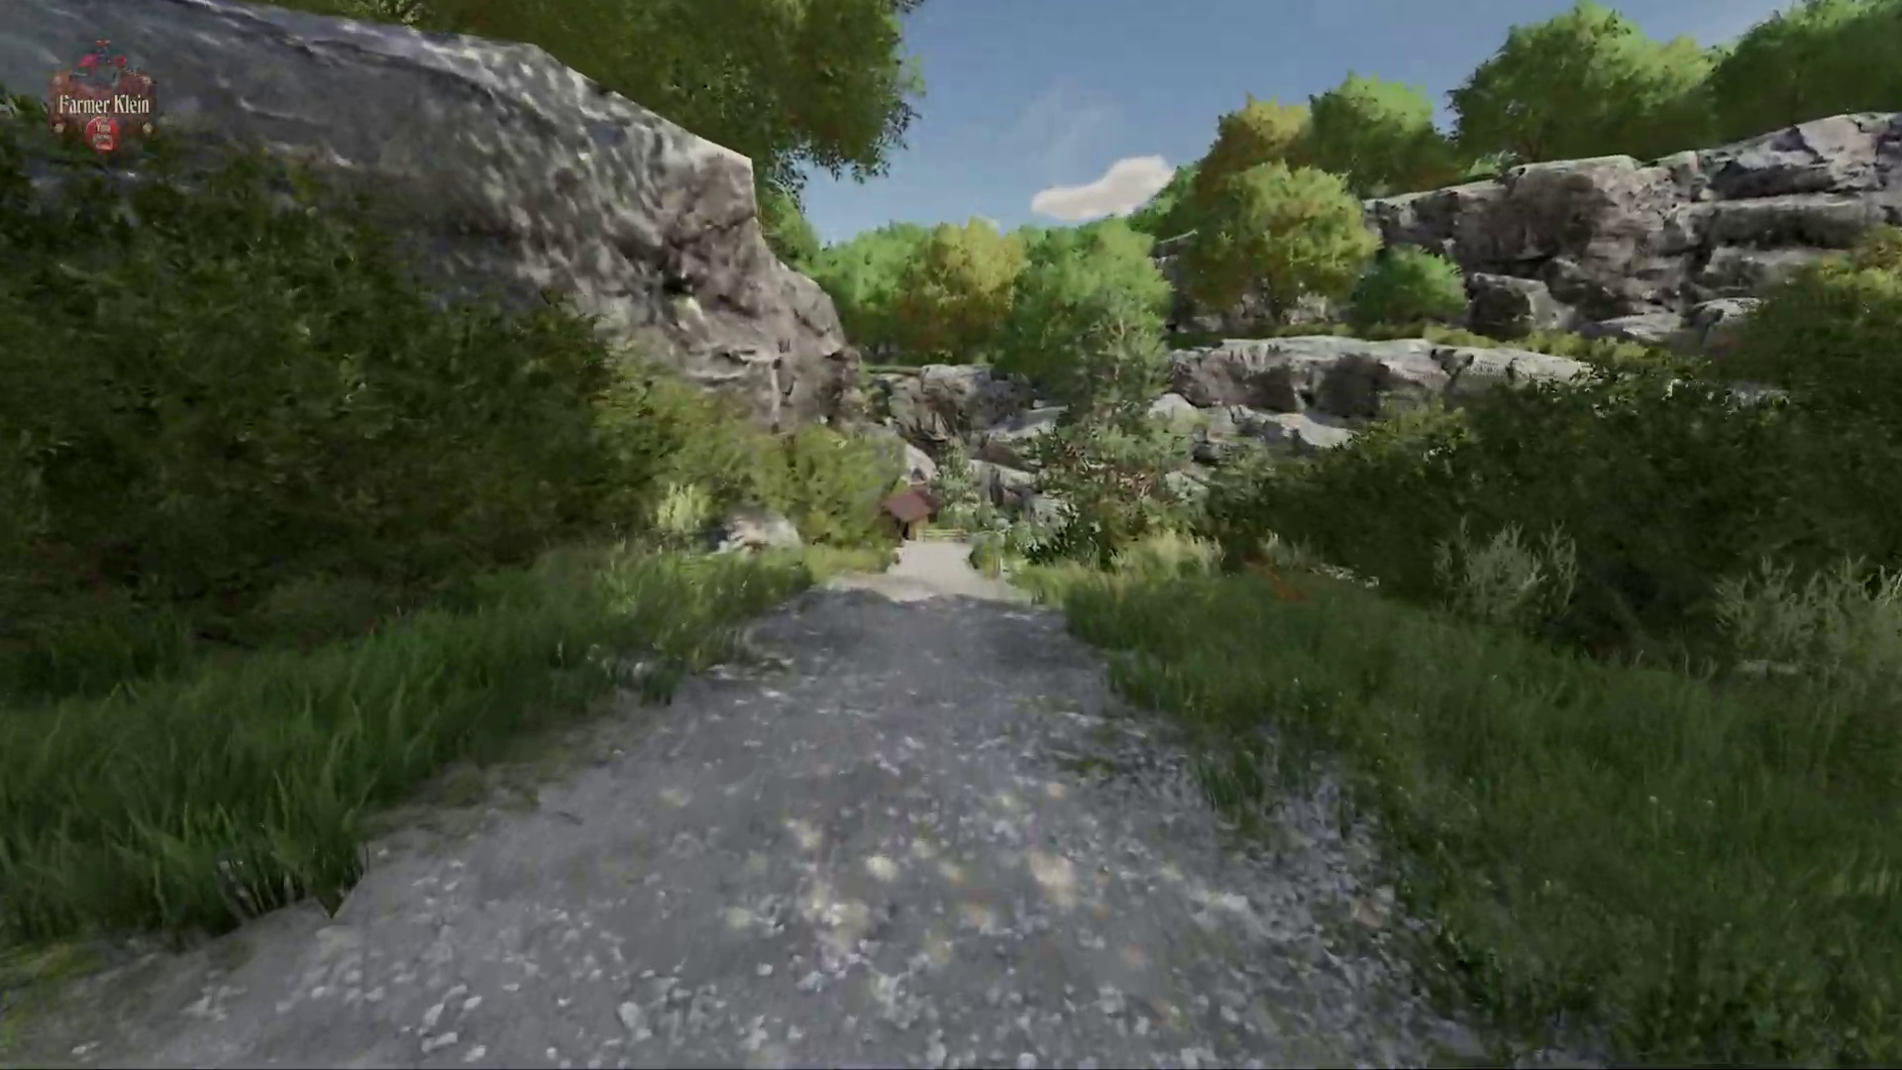
key("w")
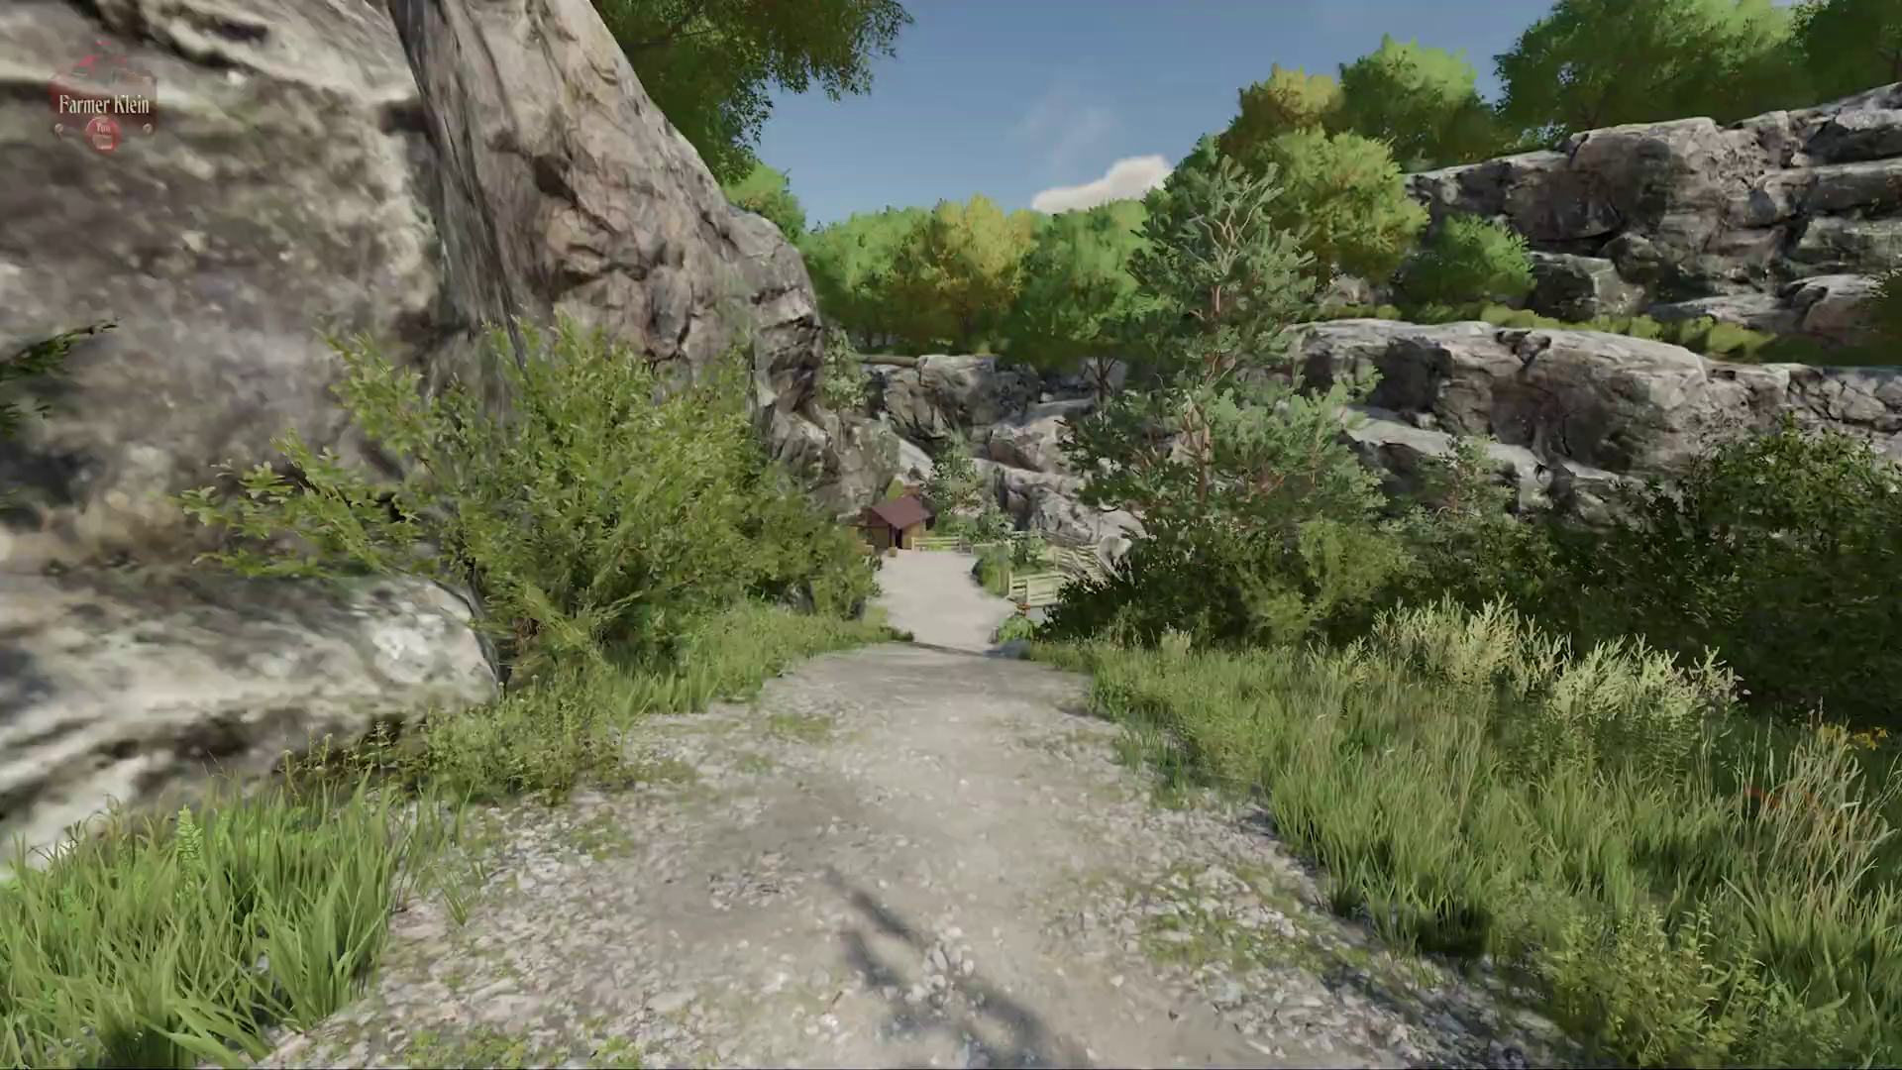
key("w")
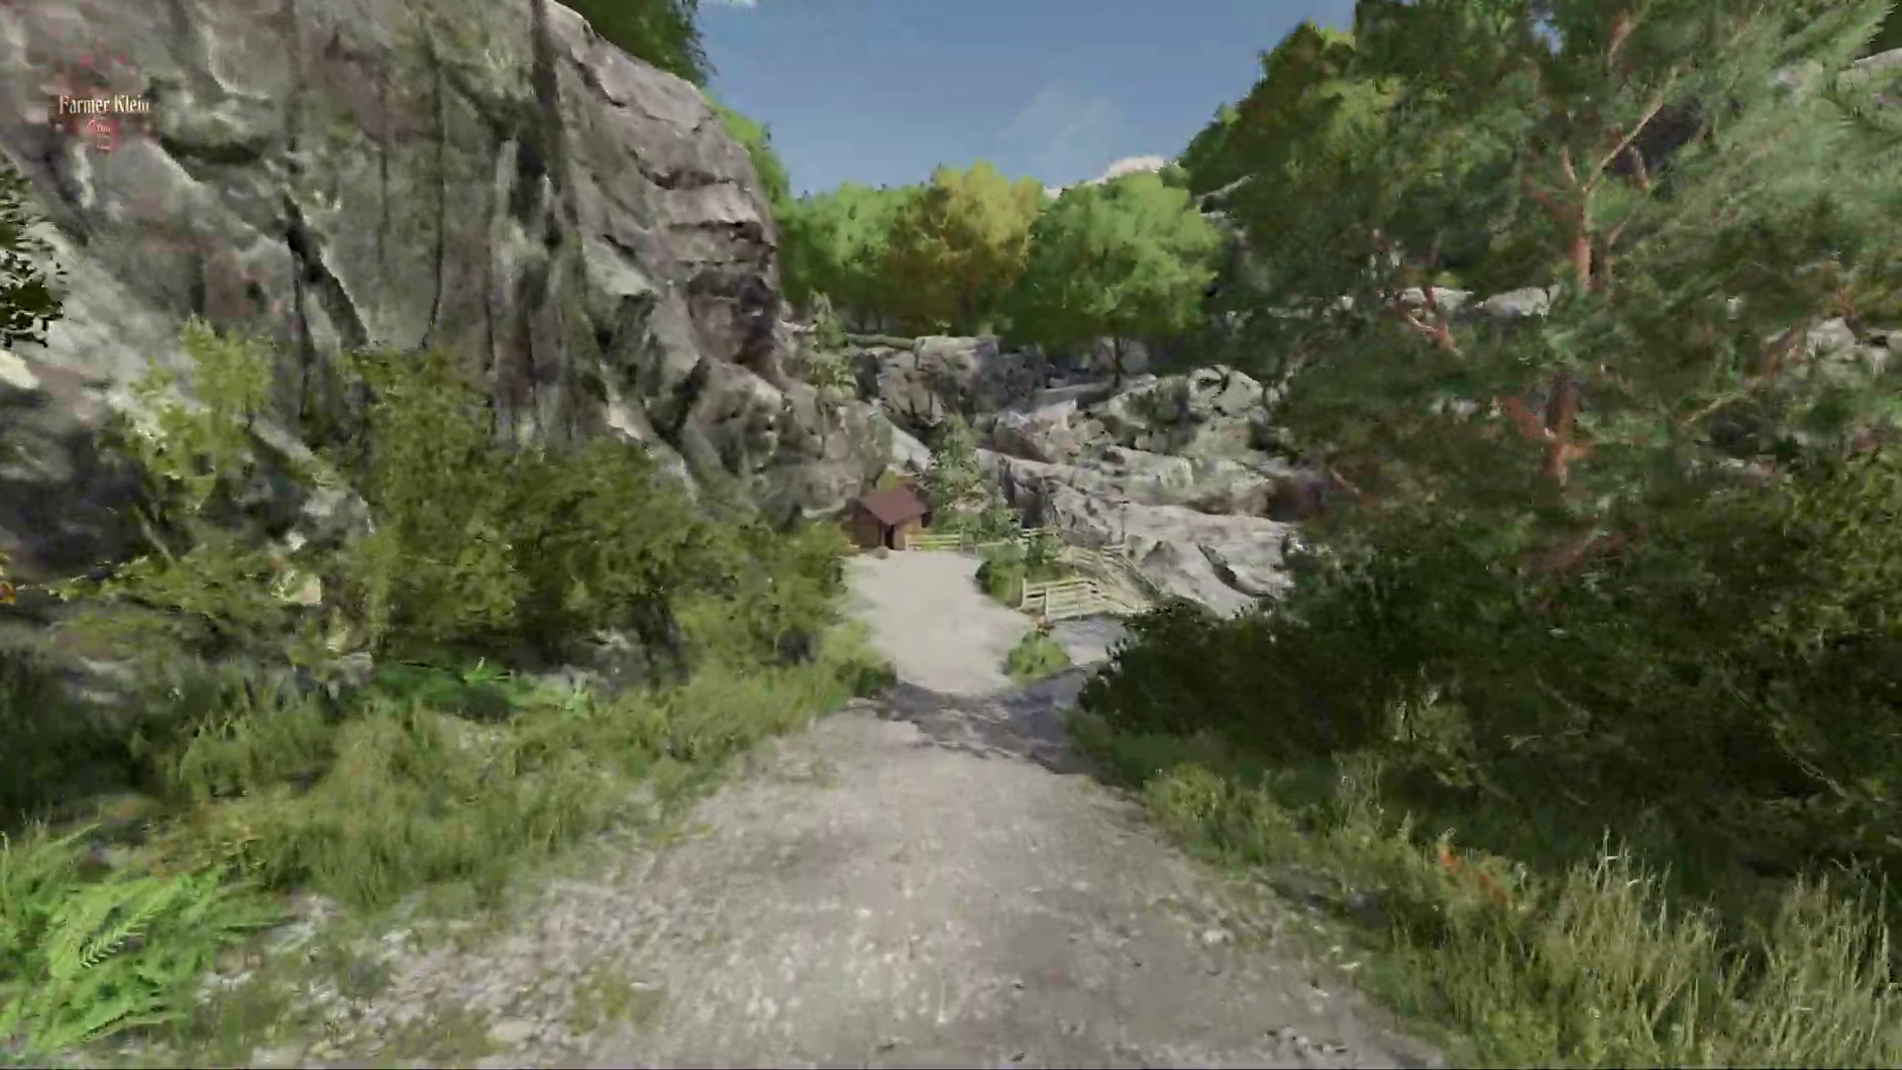
key("w")
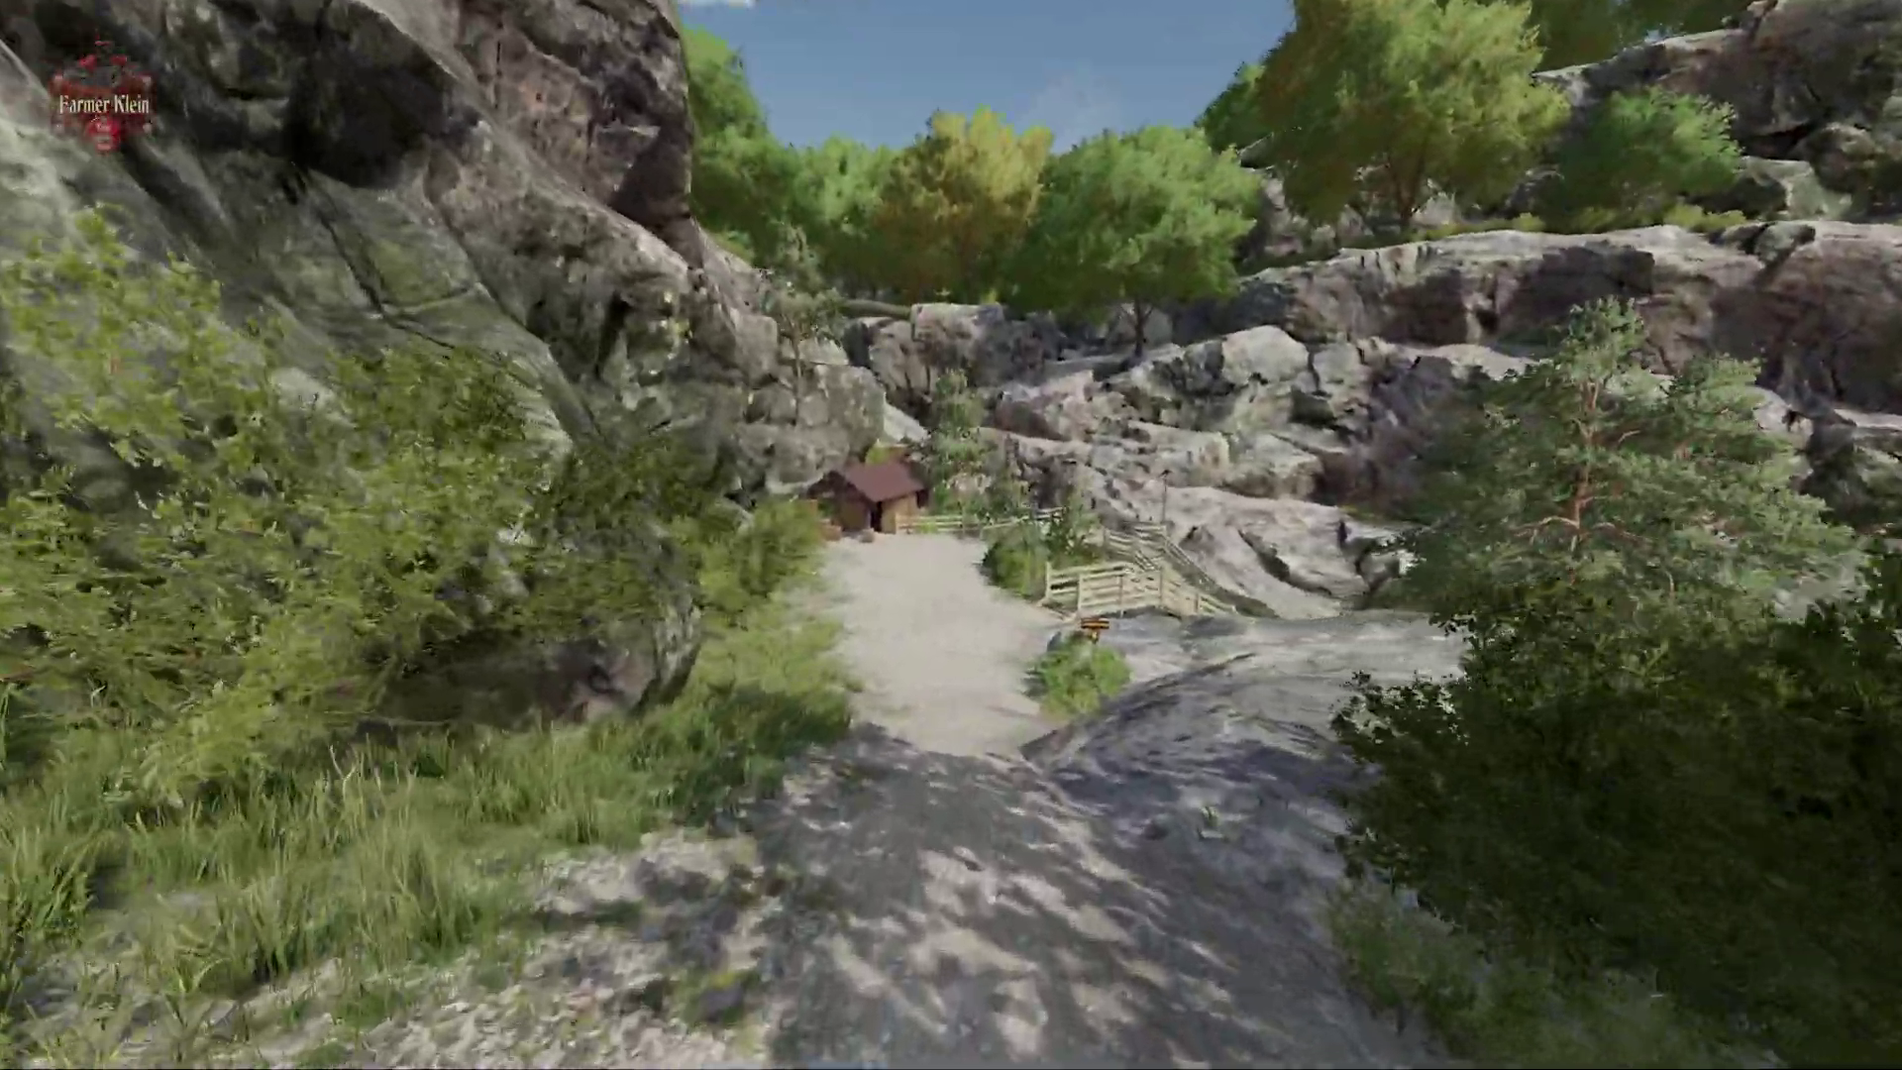
key("w")
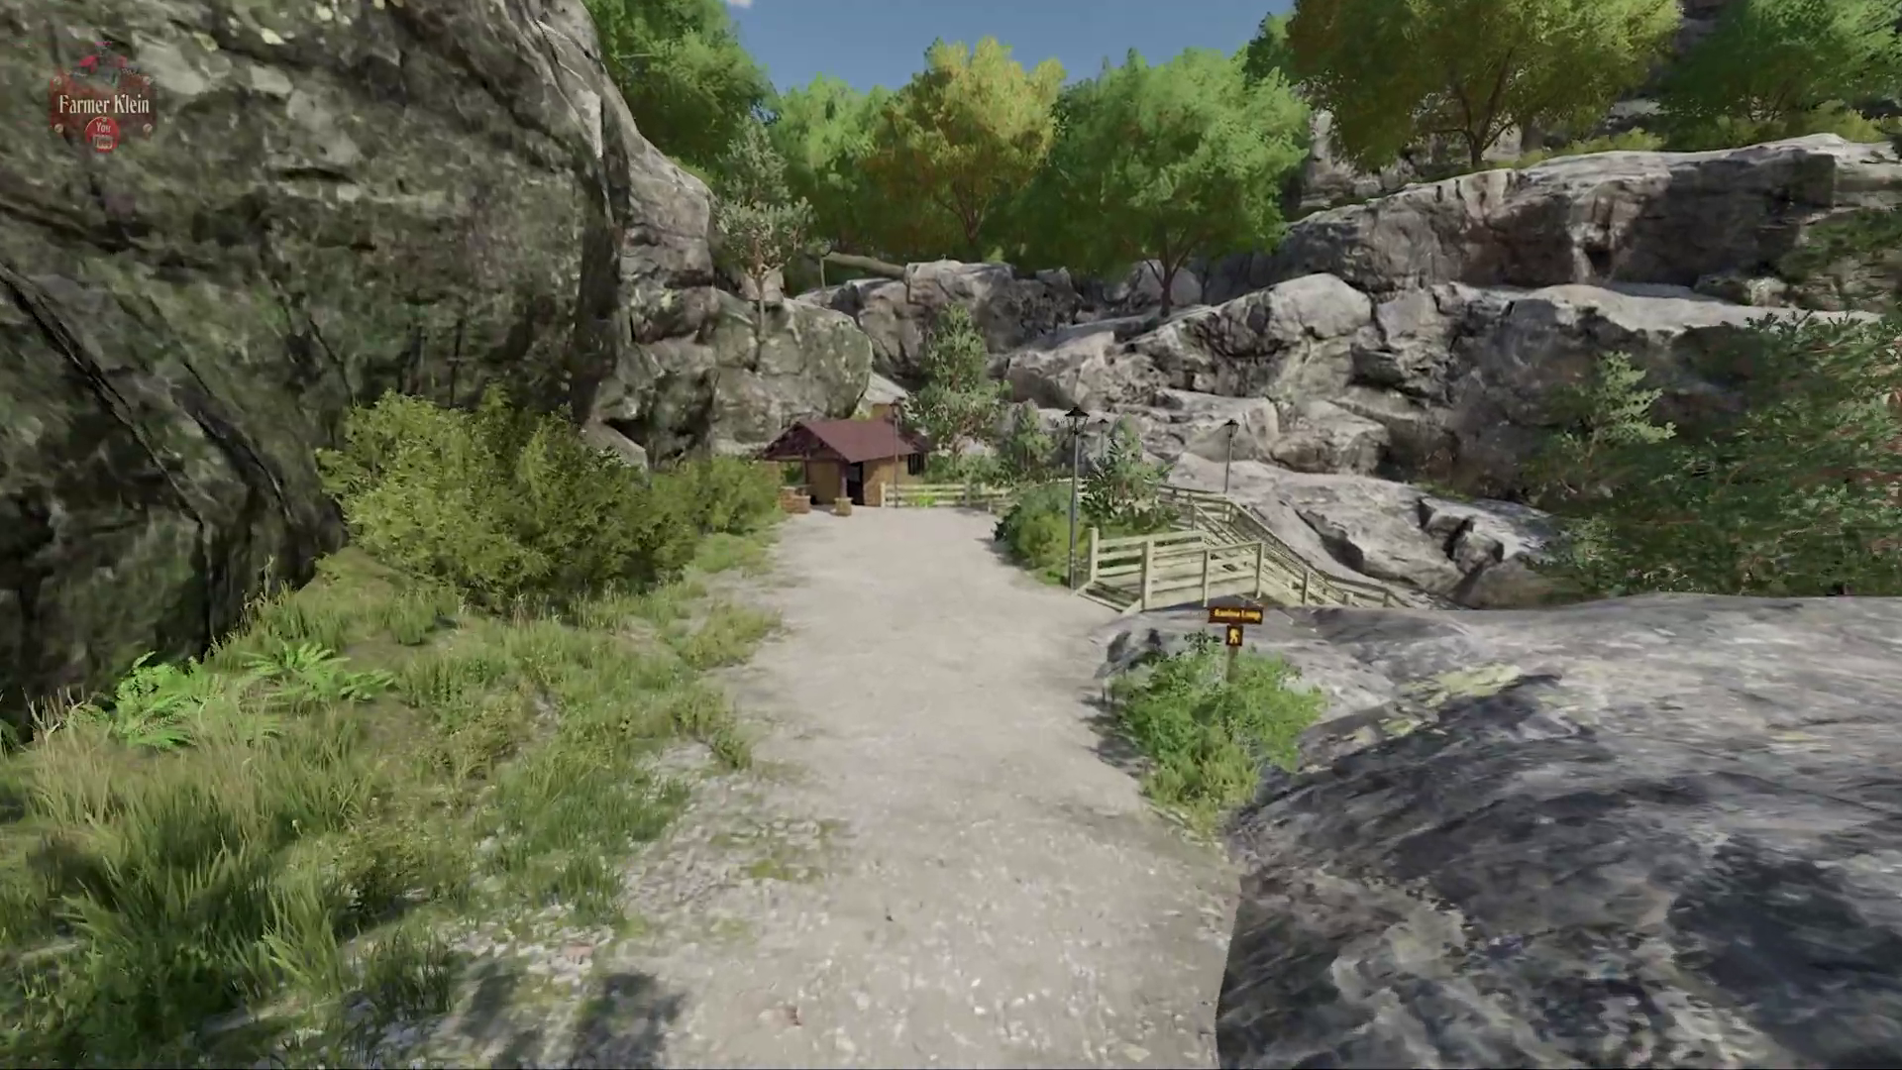
key("w")
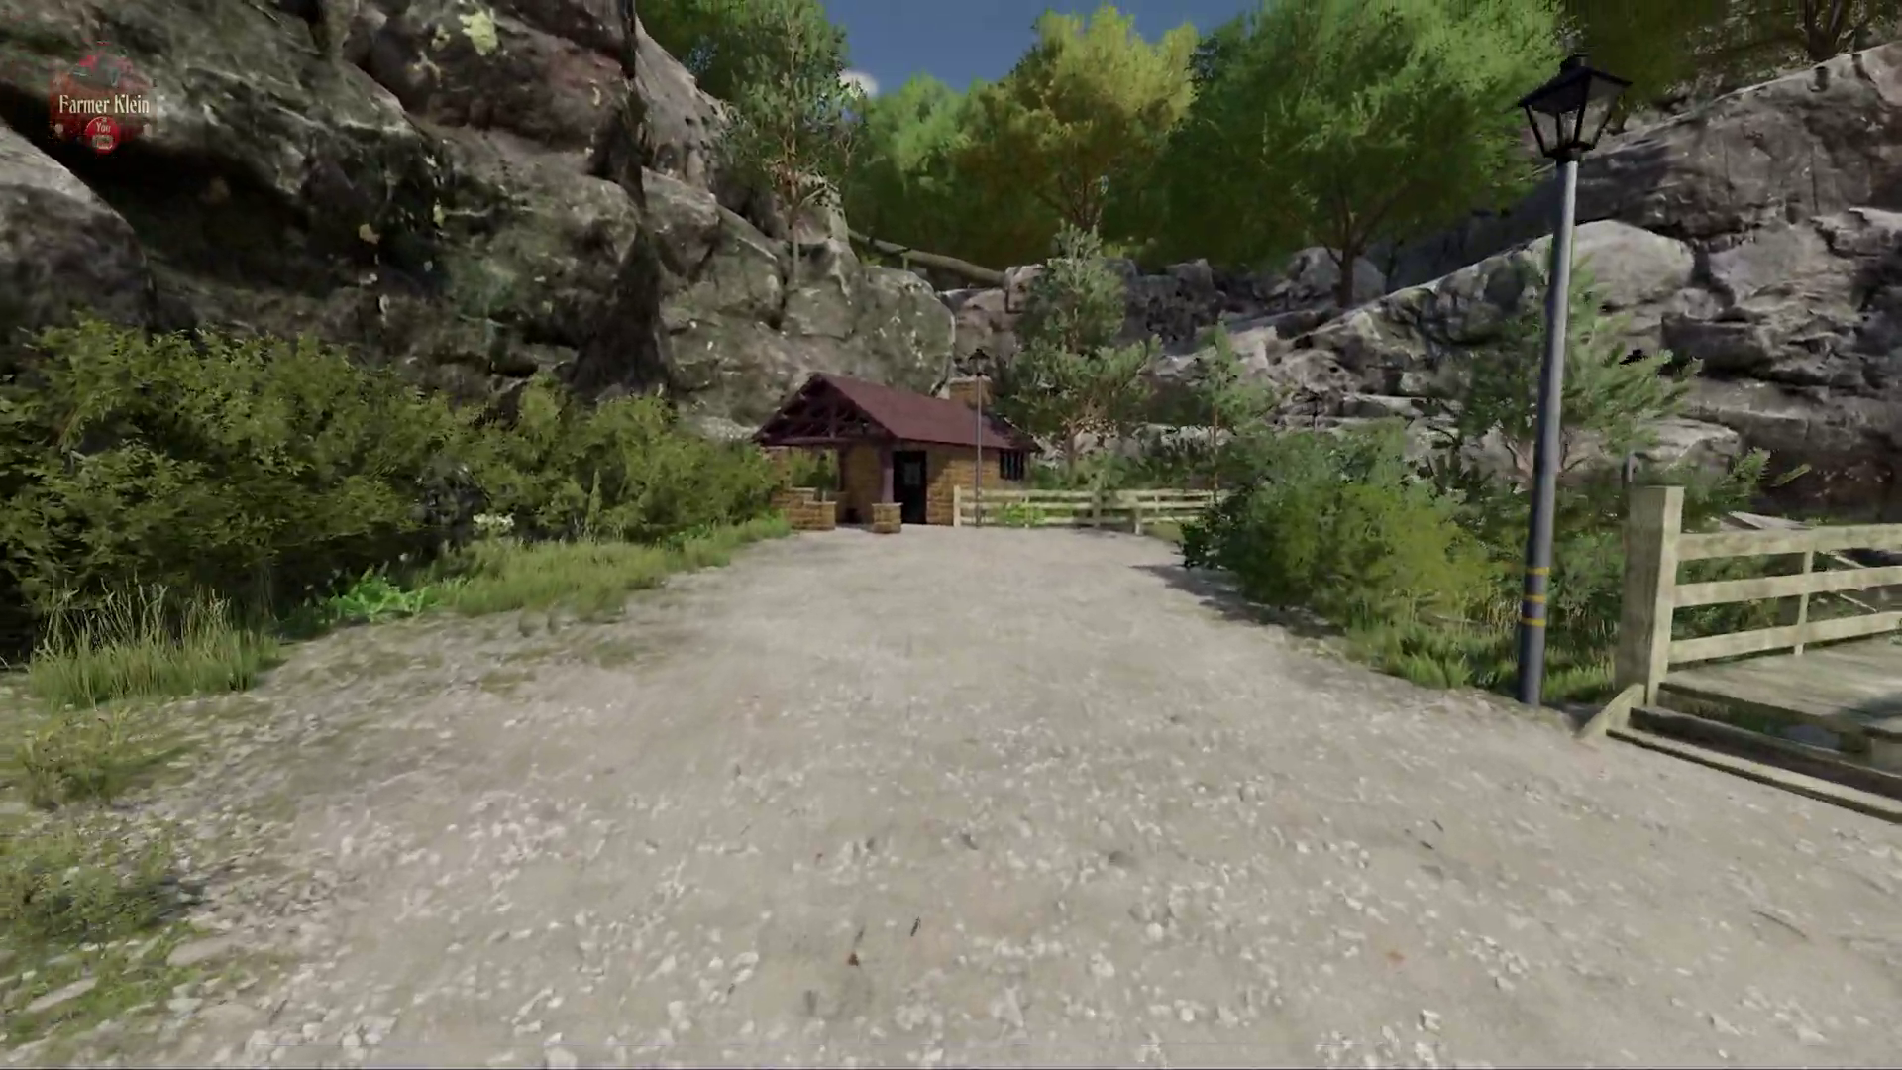
key("w")
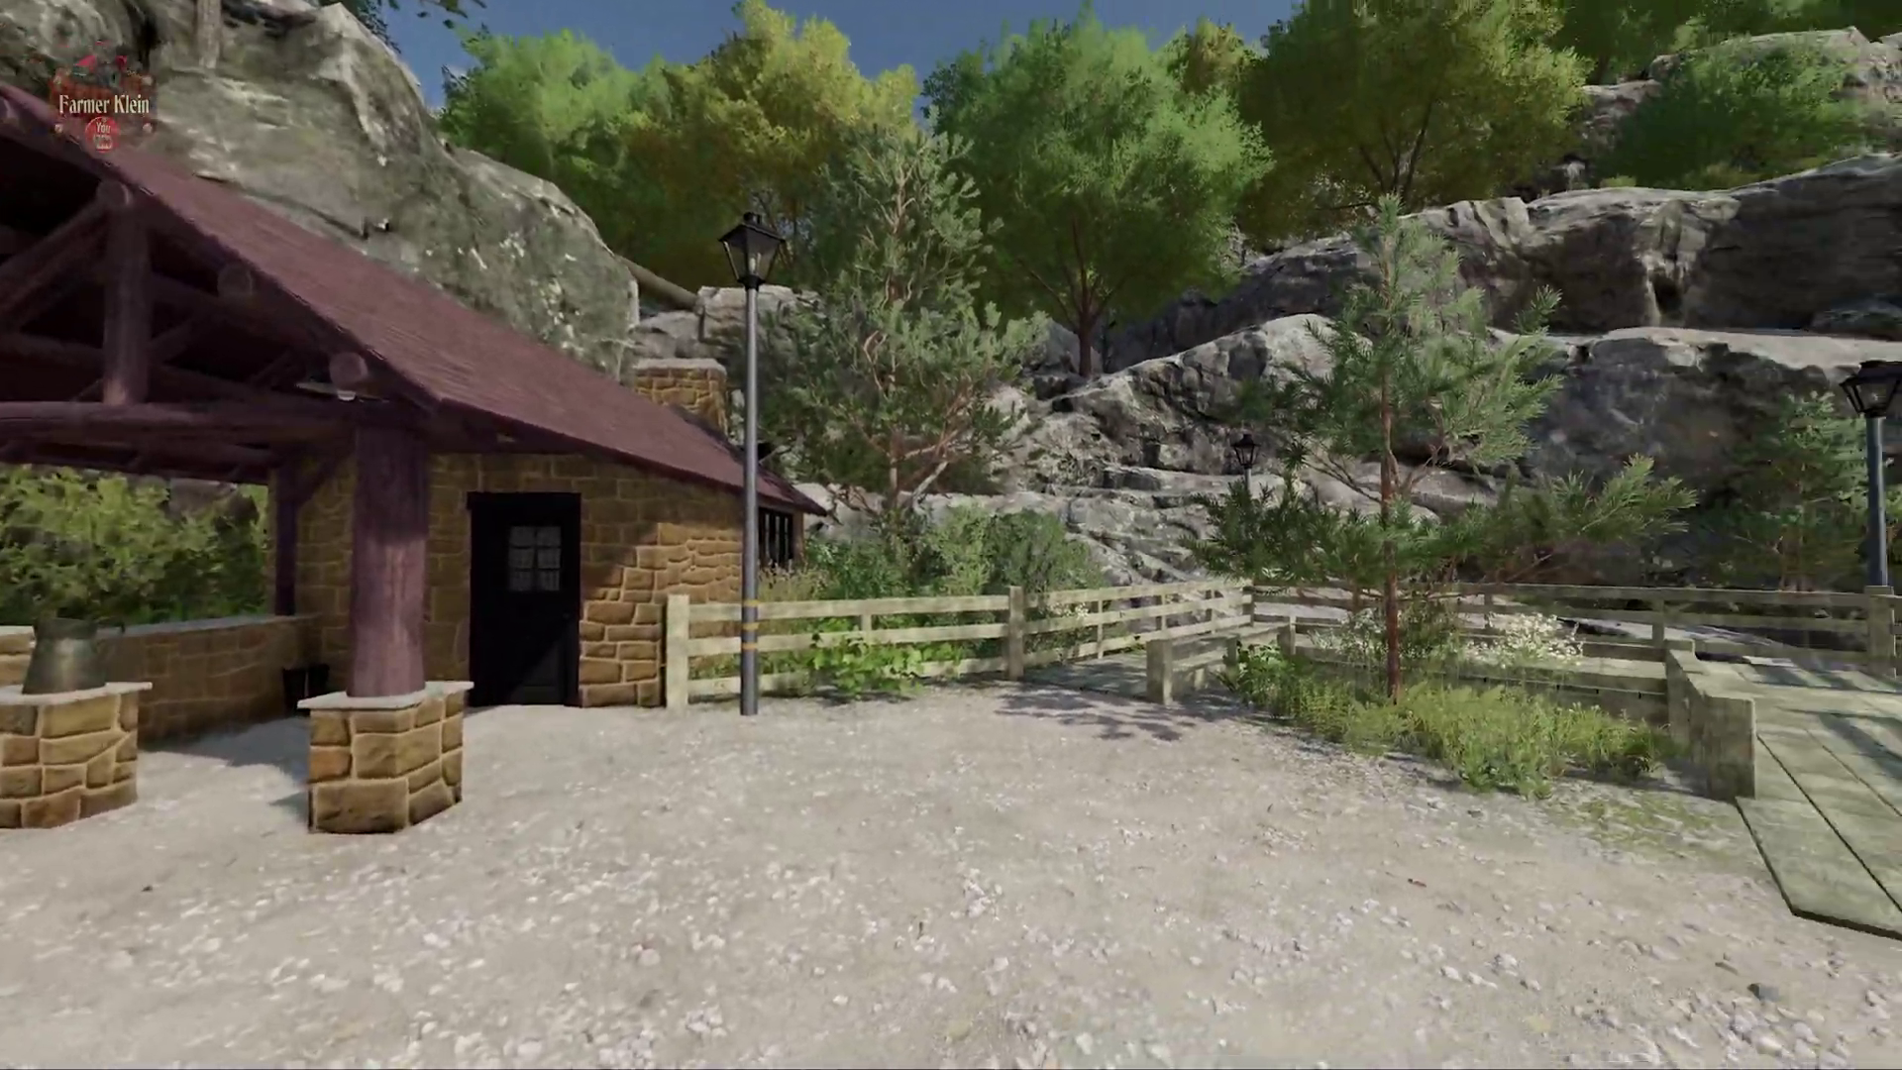
Head past the hut toward the bridge and descend the wooden stairs to the pond
key("w")
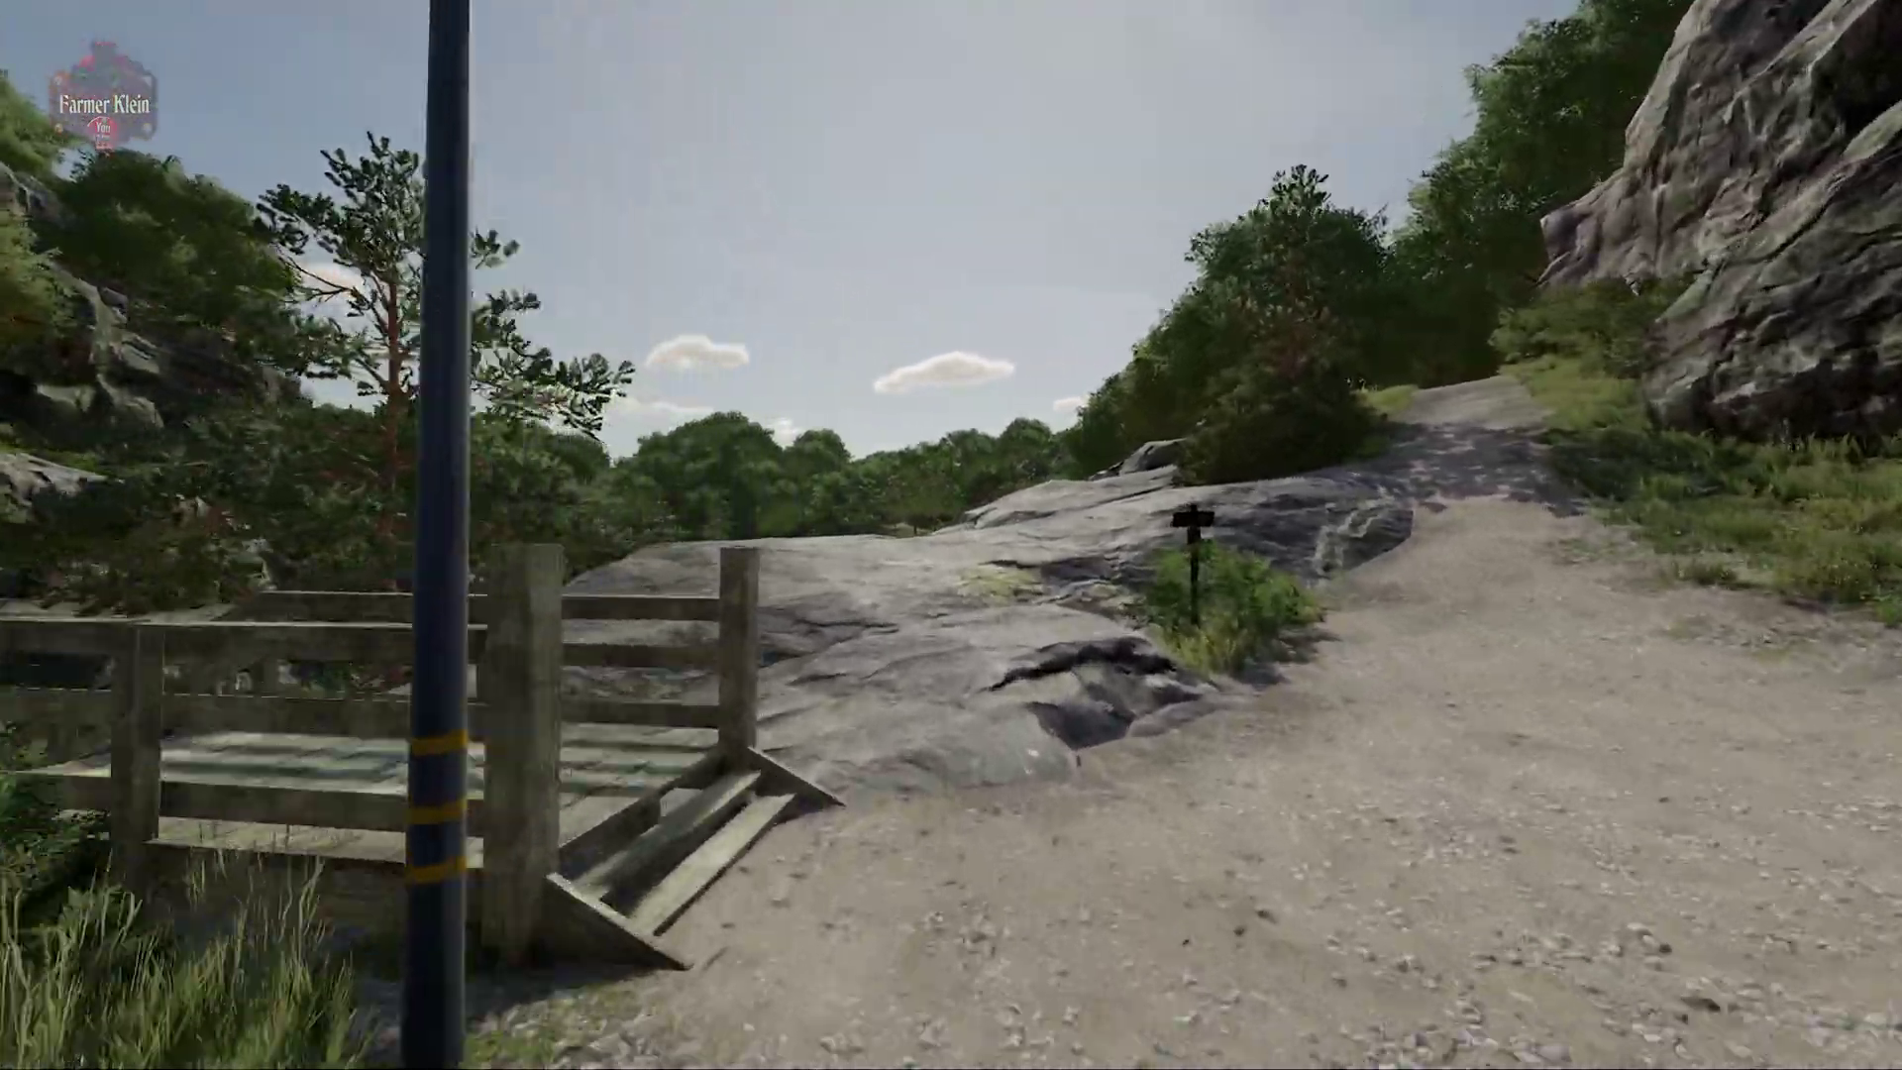
key("w")
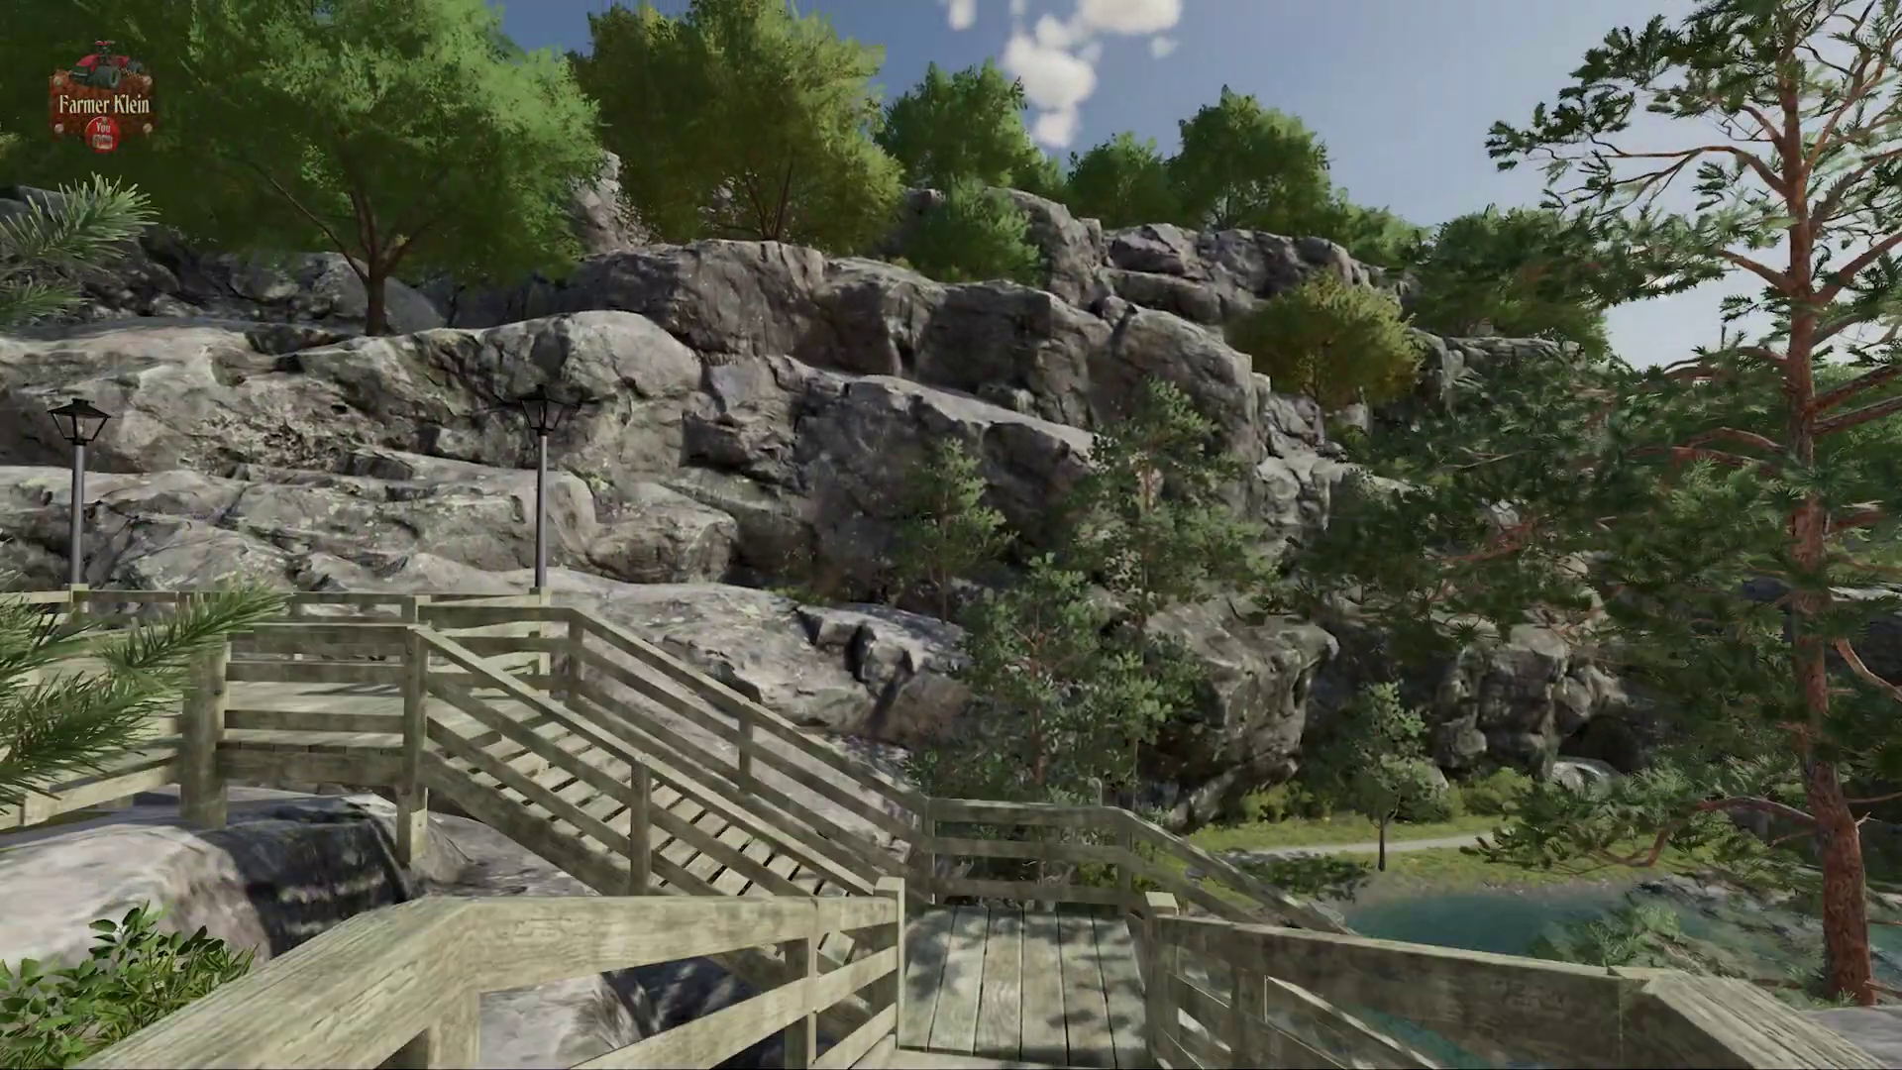
key("w")
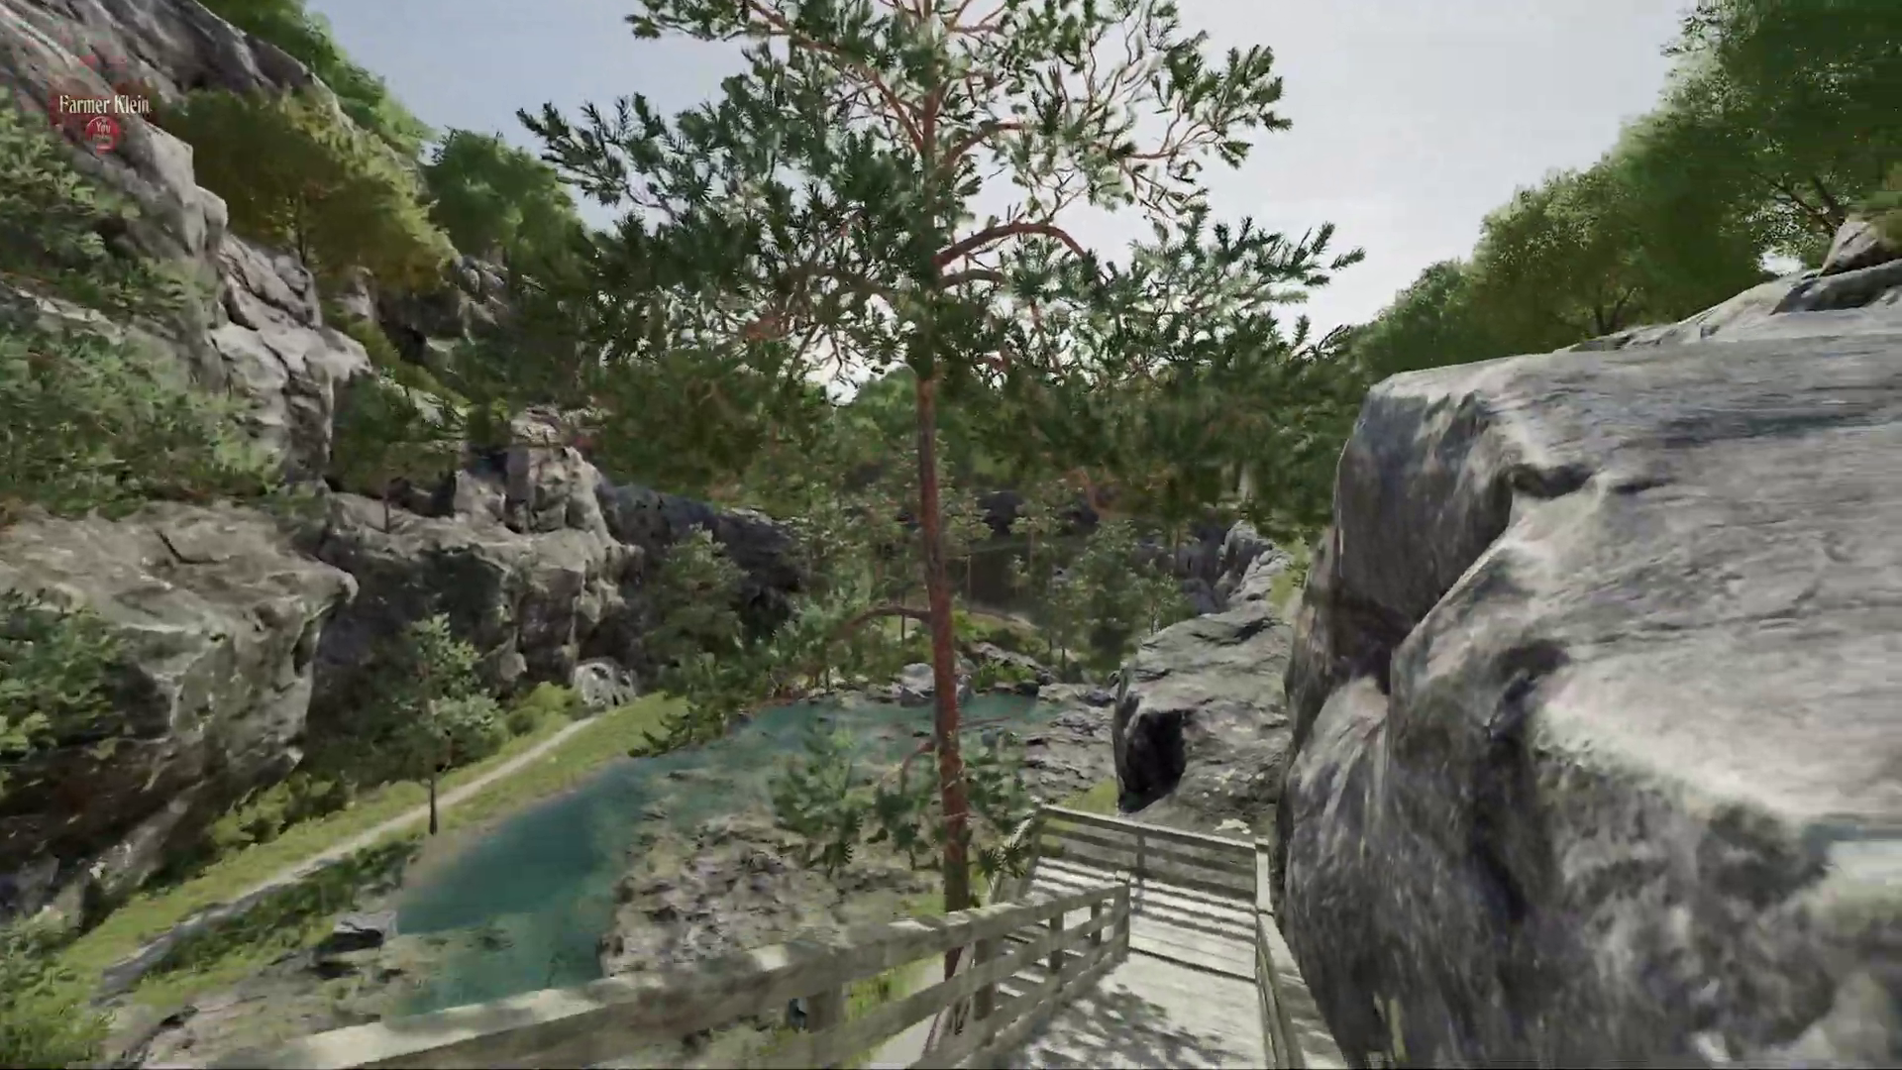
key("w")
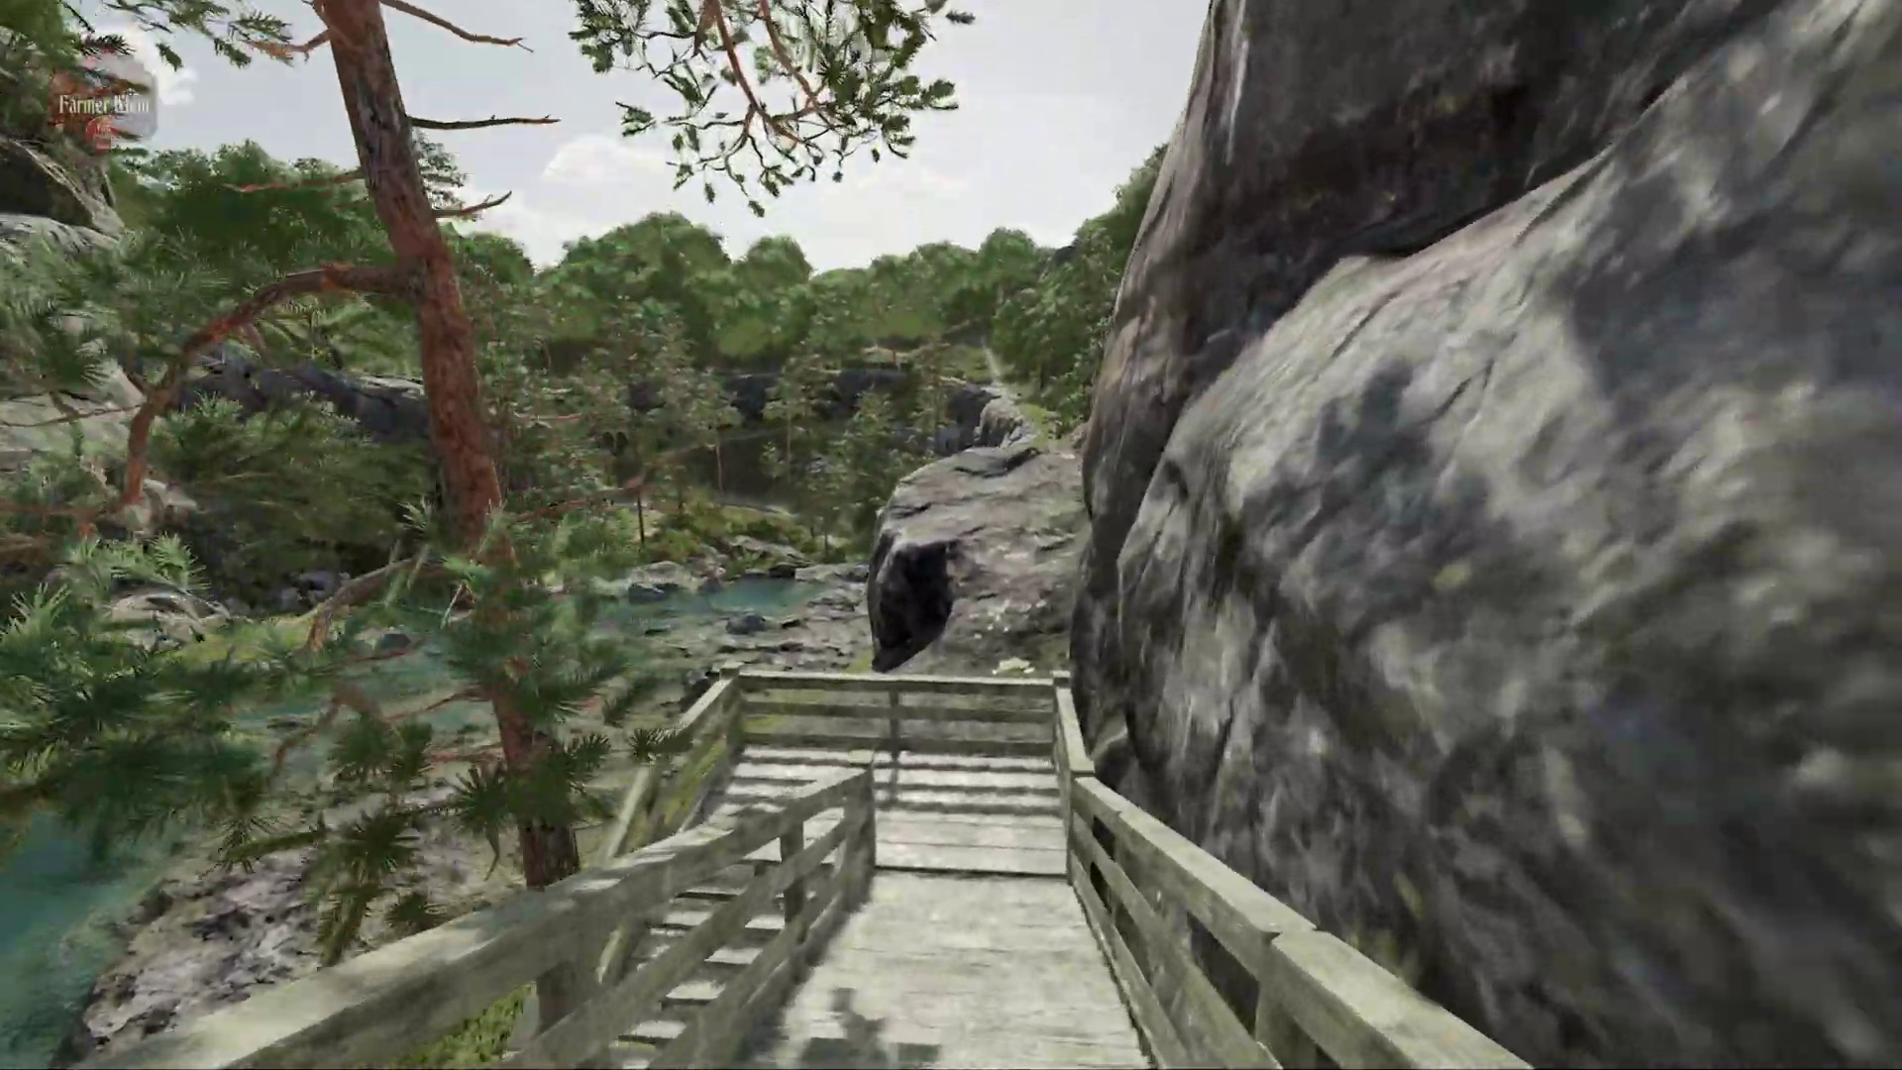
key("w")
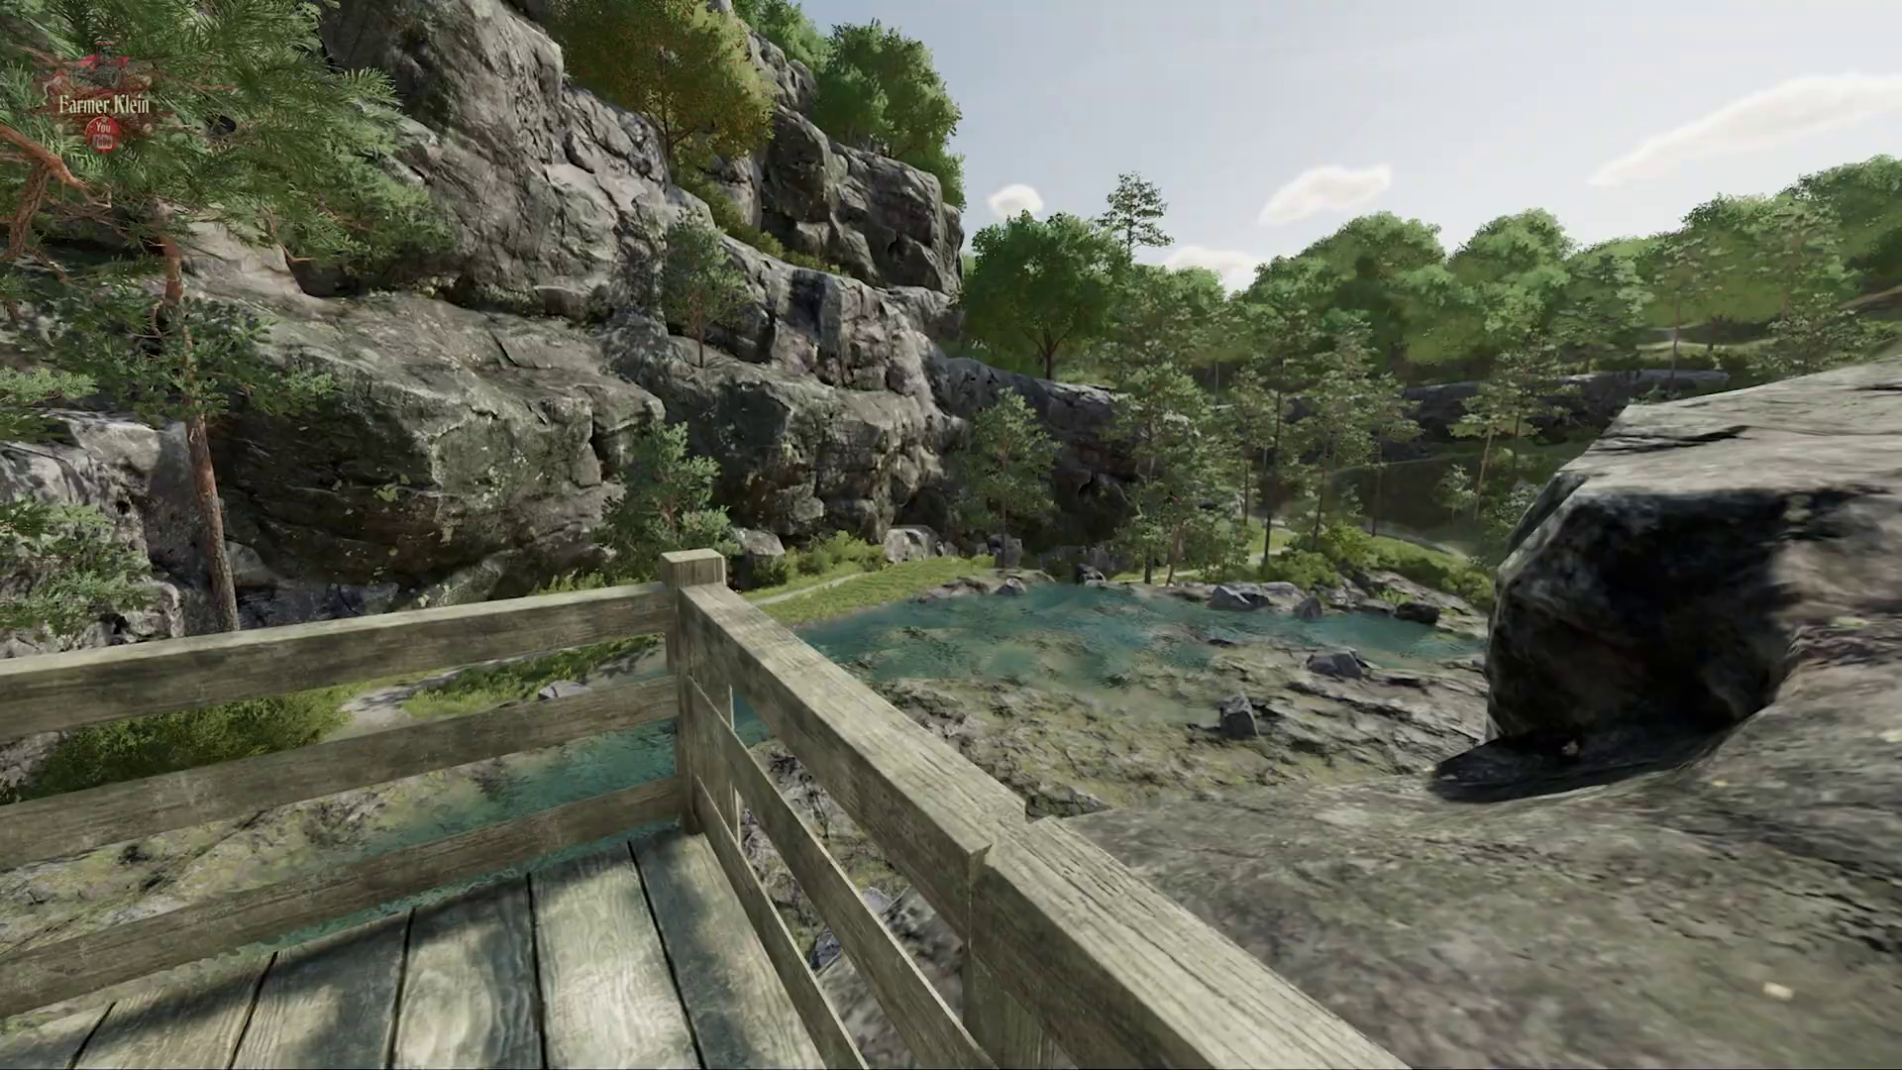
key("w")
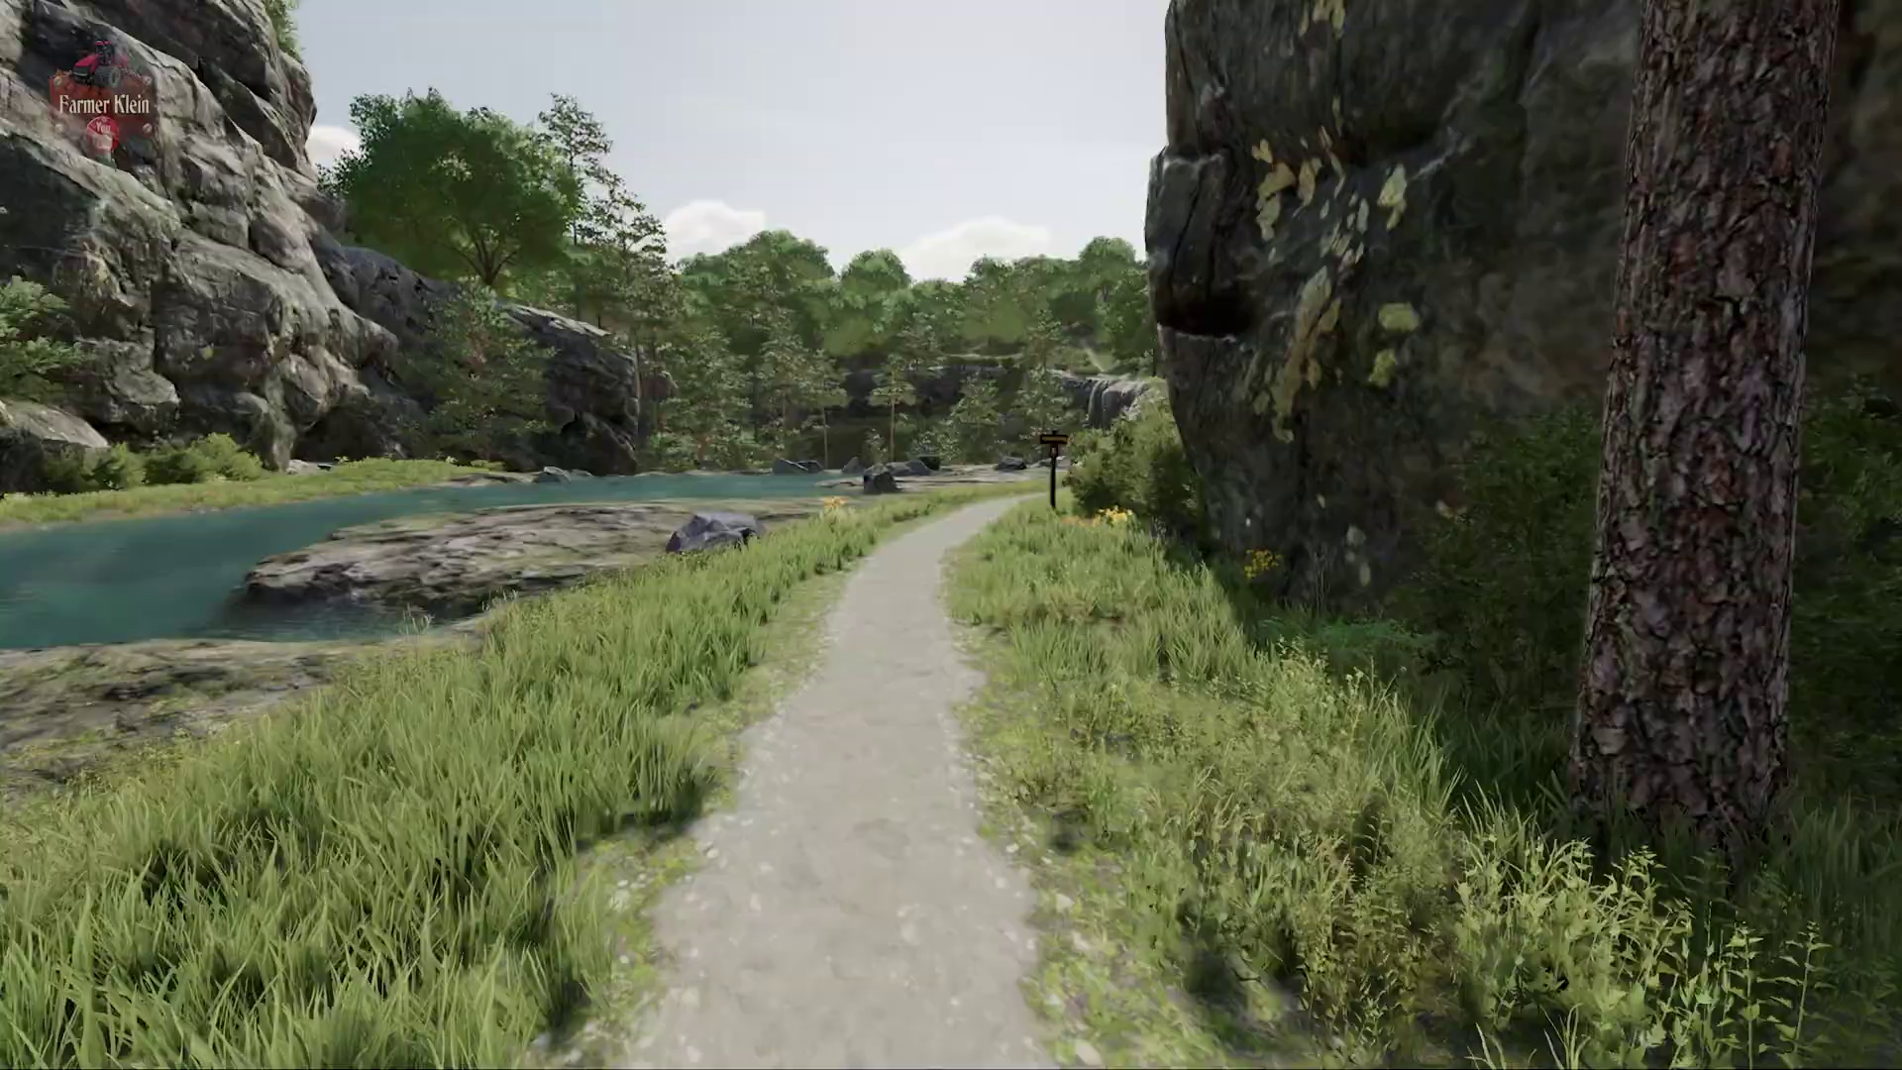
Walk past the signpost and Ravine Loop sign, down the stairs, to the footbridge under the rock arch
key("w")
key("w")
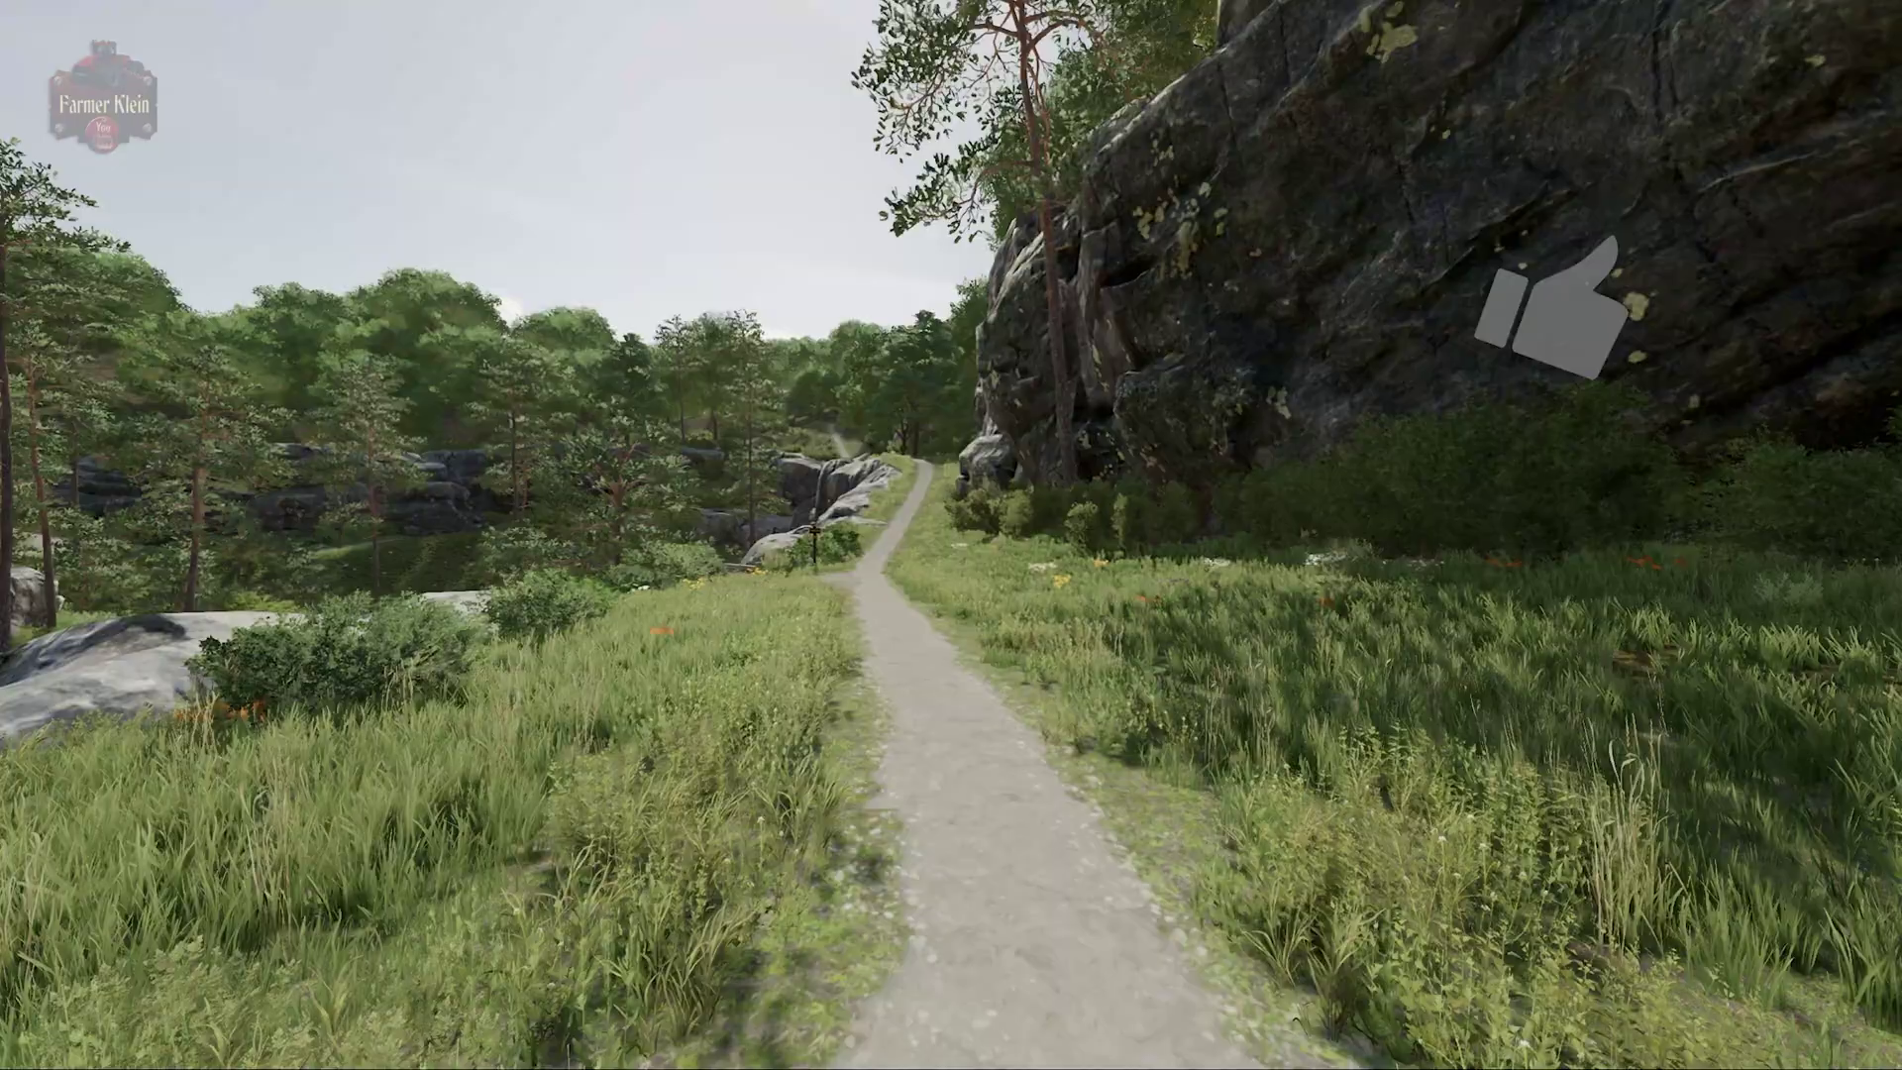
key("w")
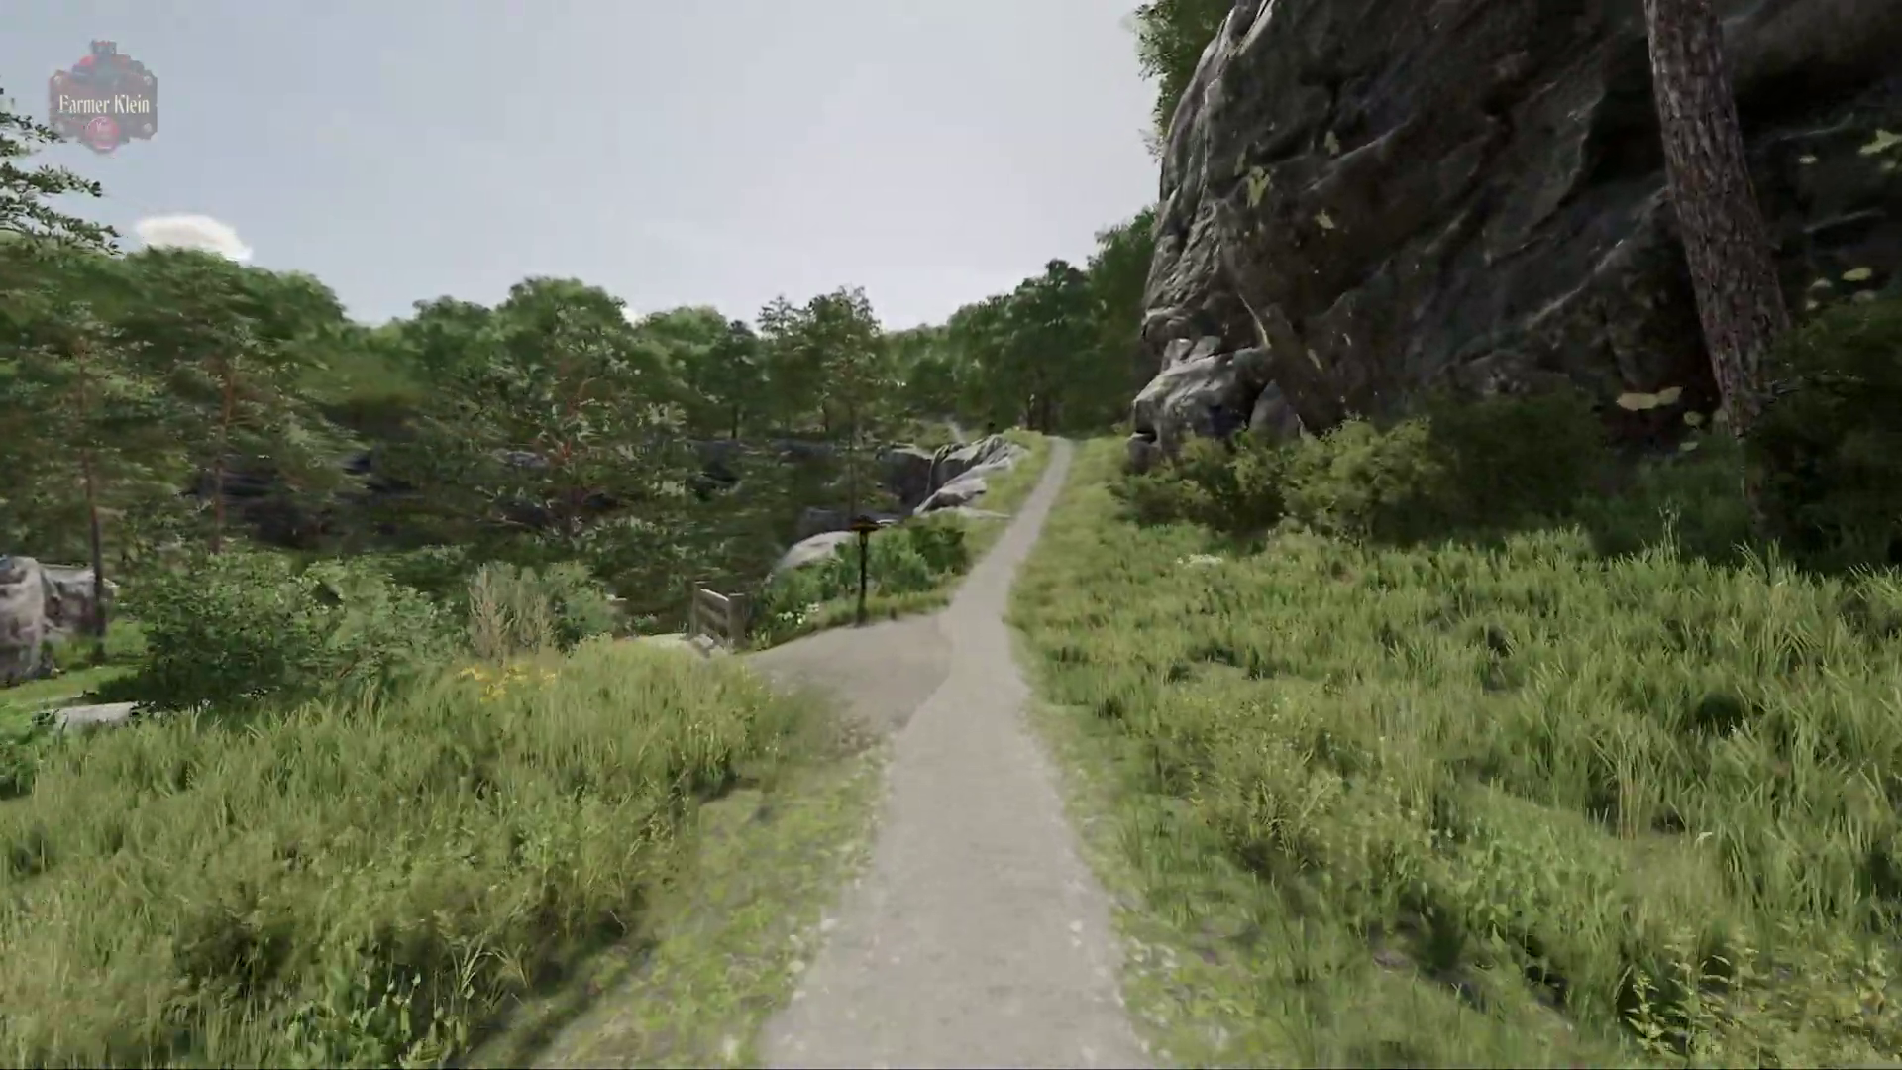
key("w")
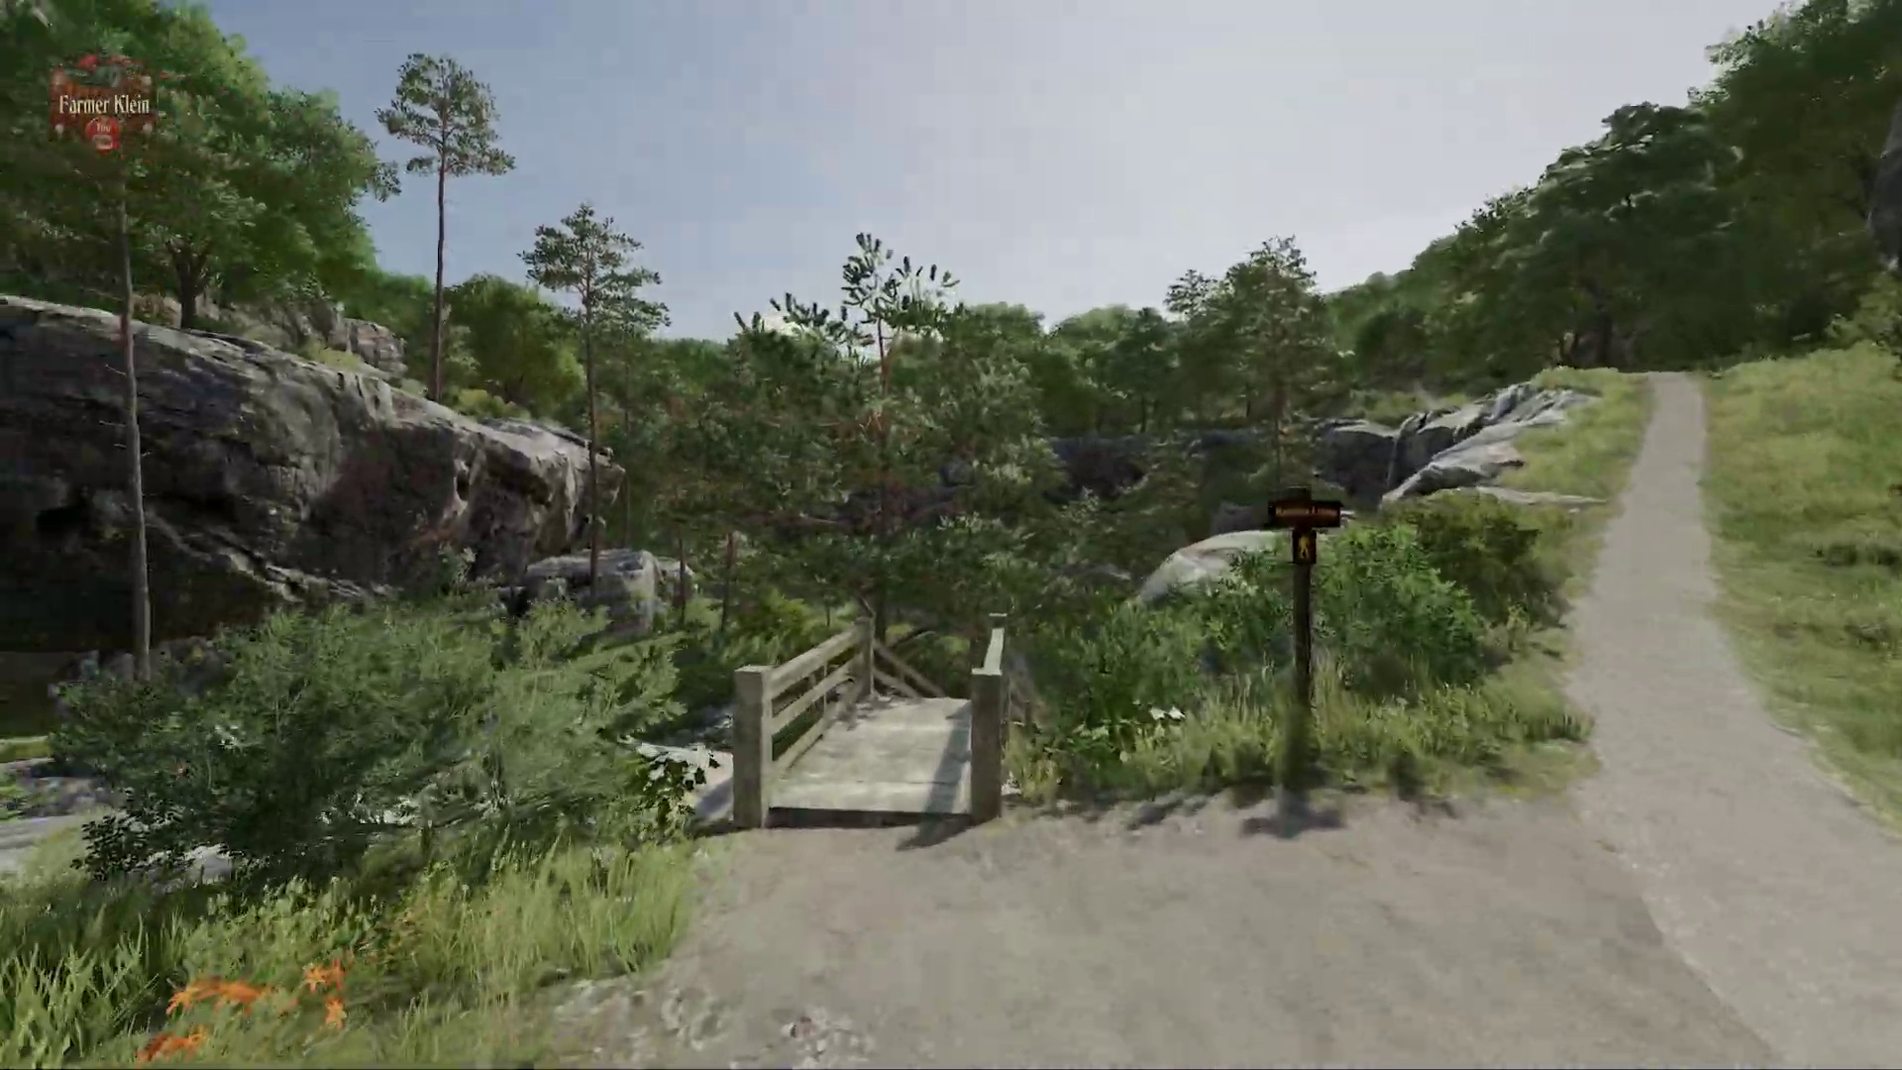
key("w")
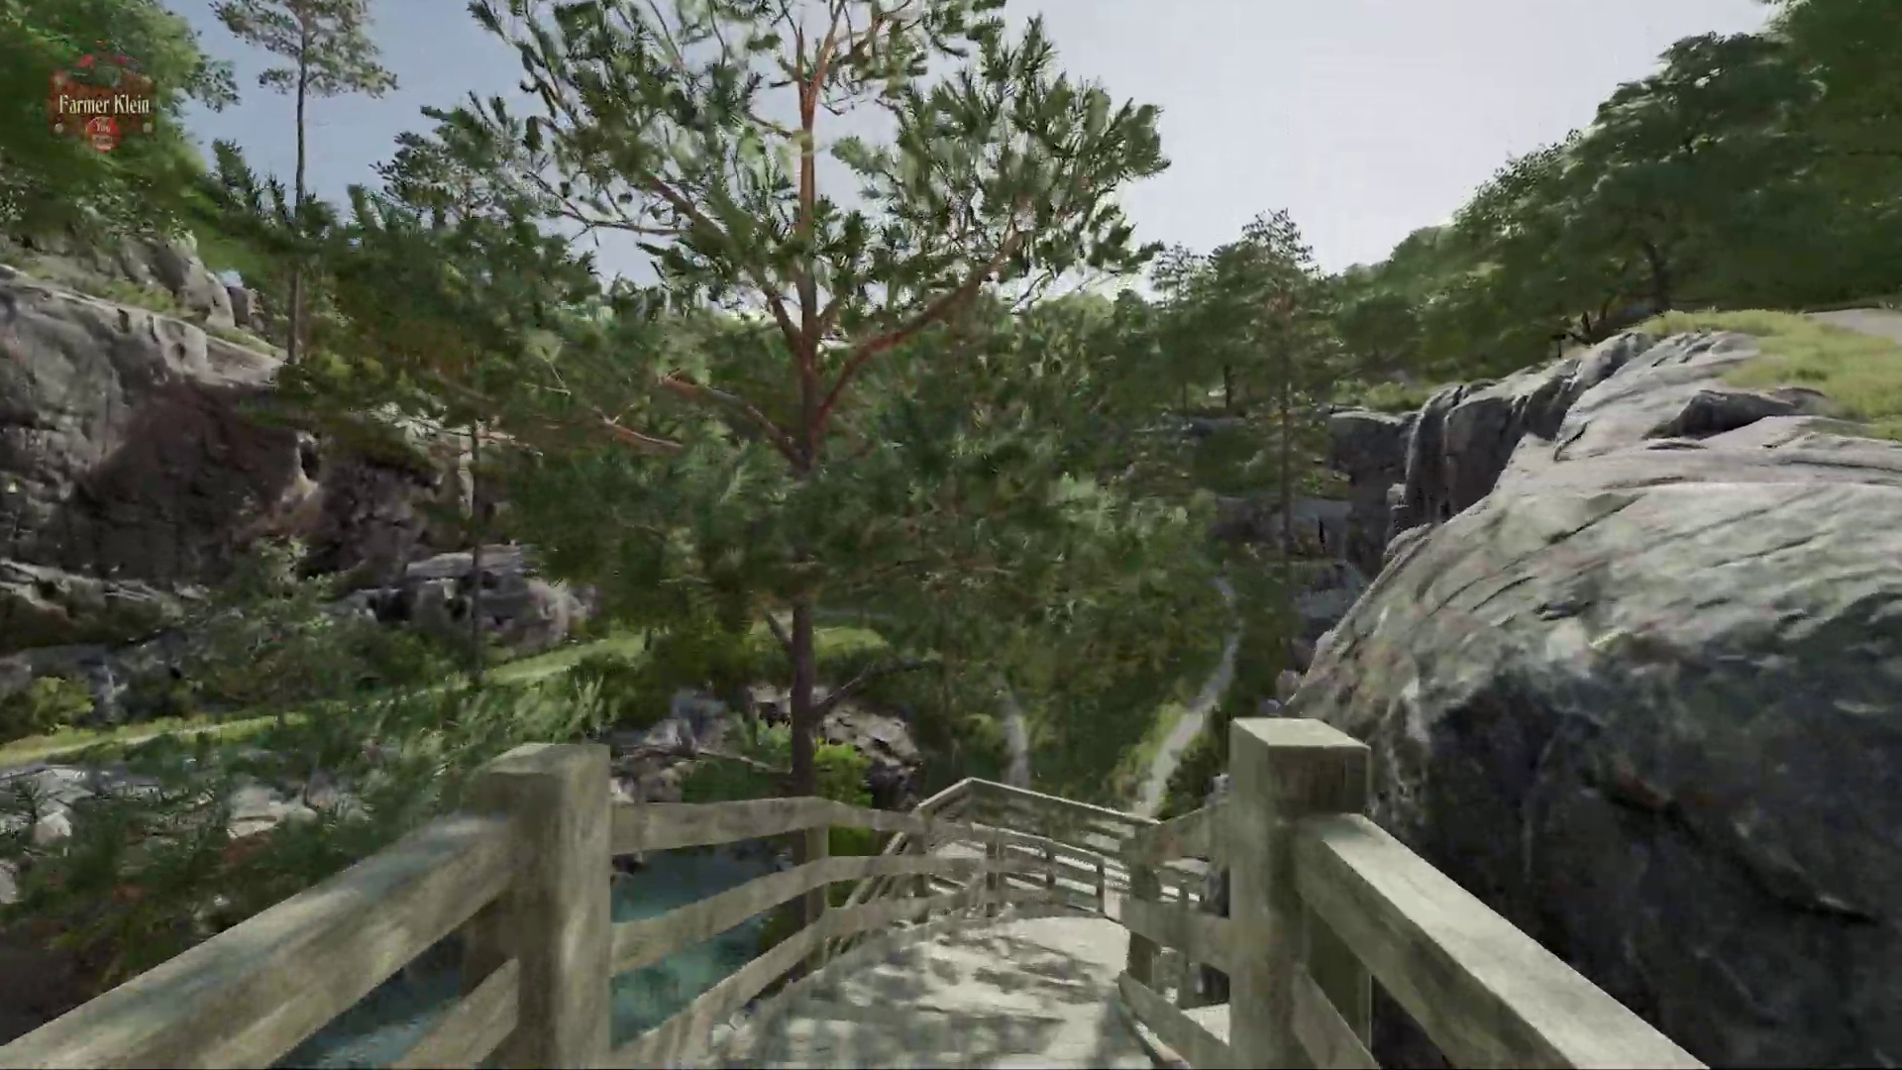
key("w")
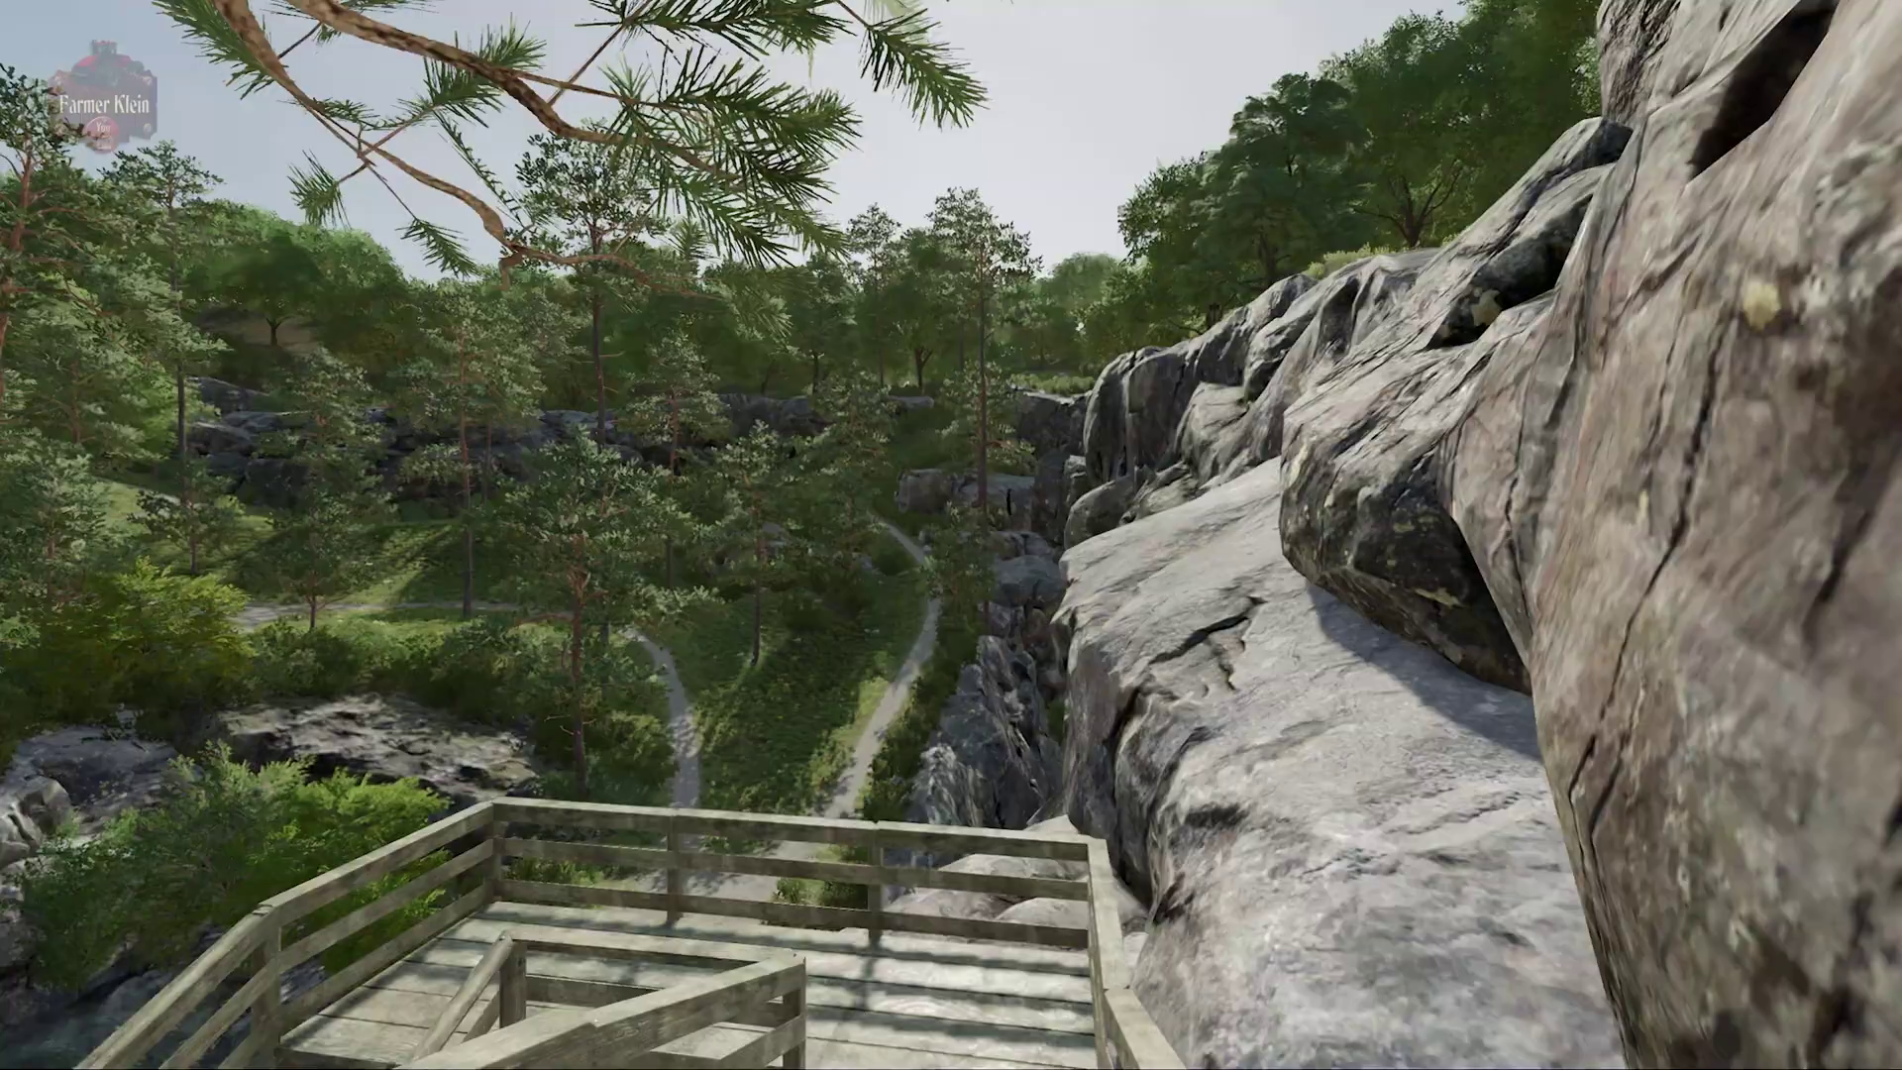
key("w")
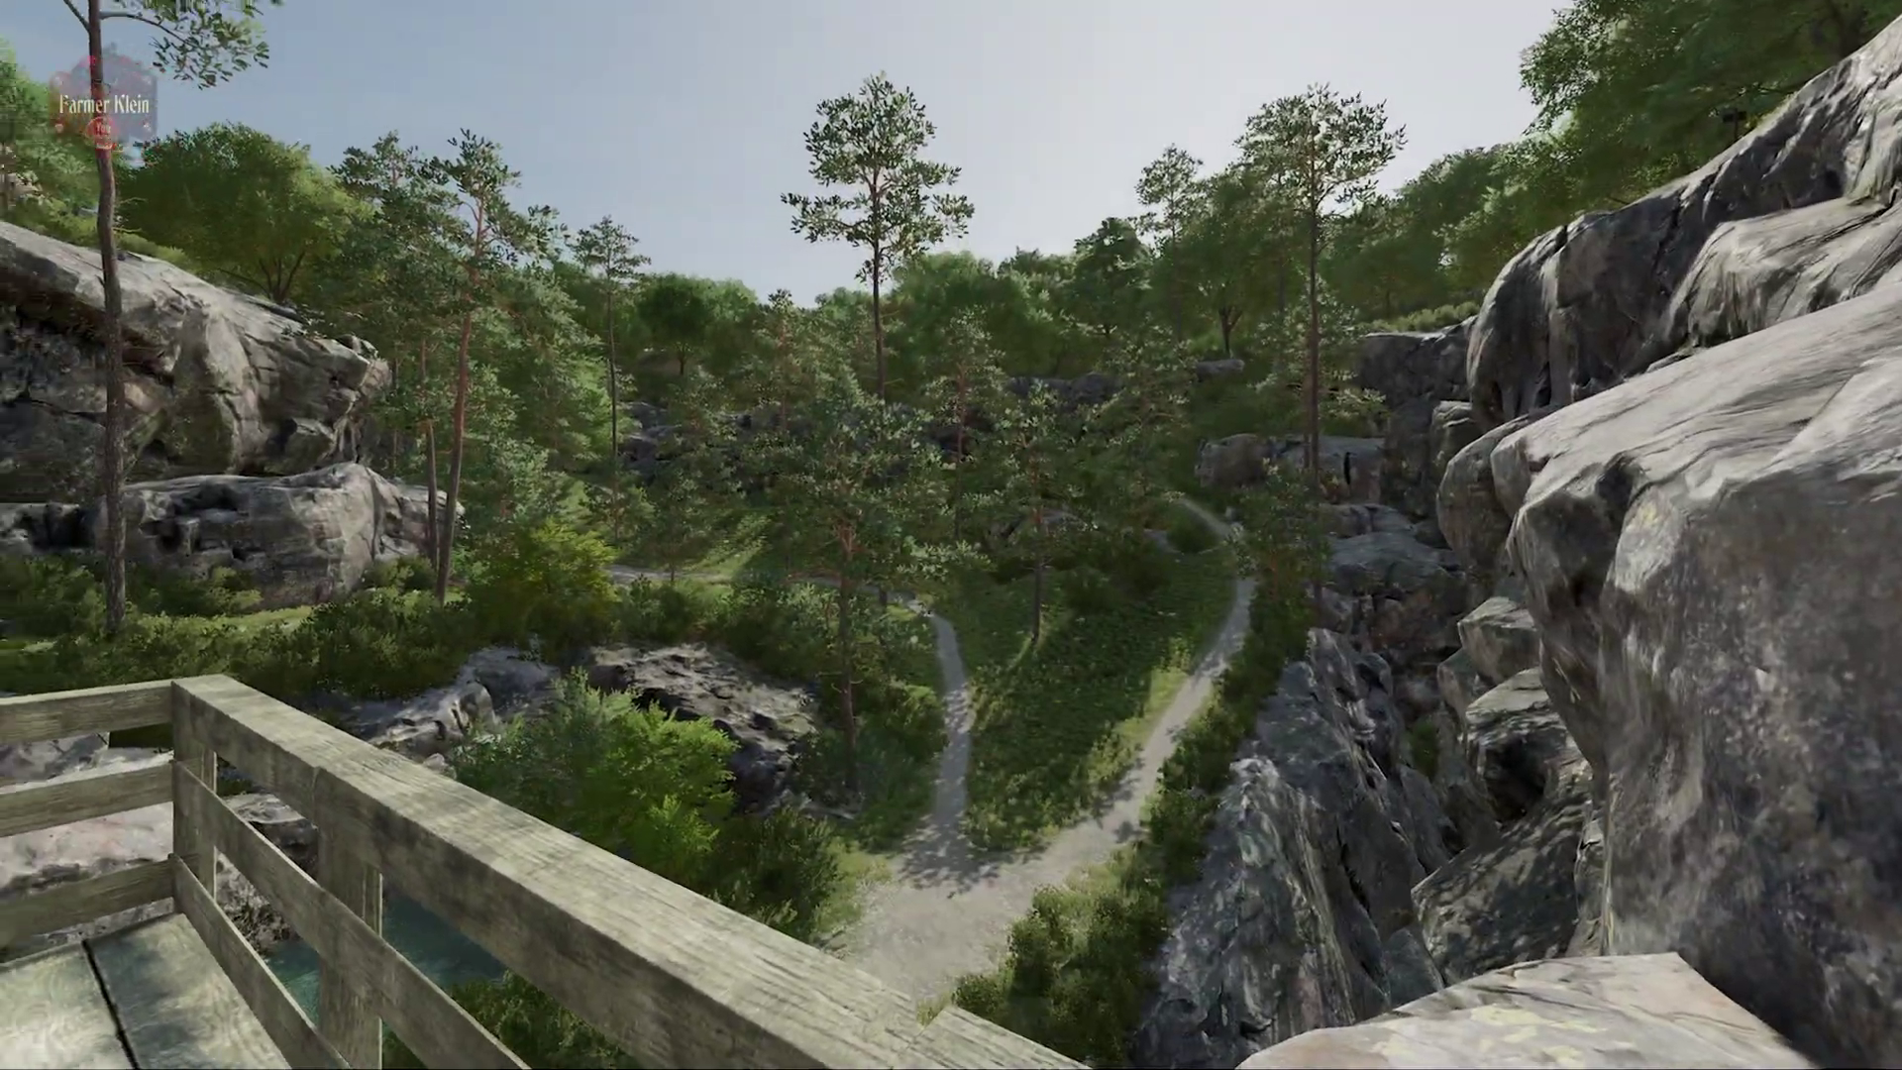
key("w")
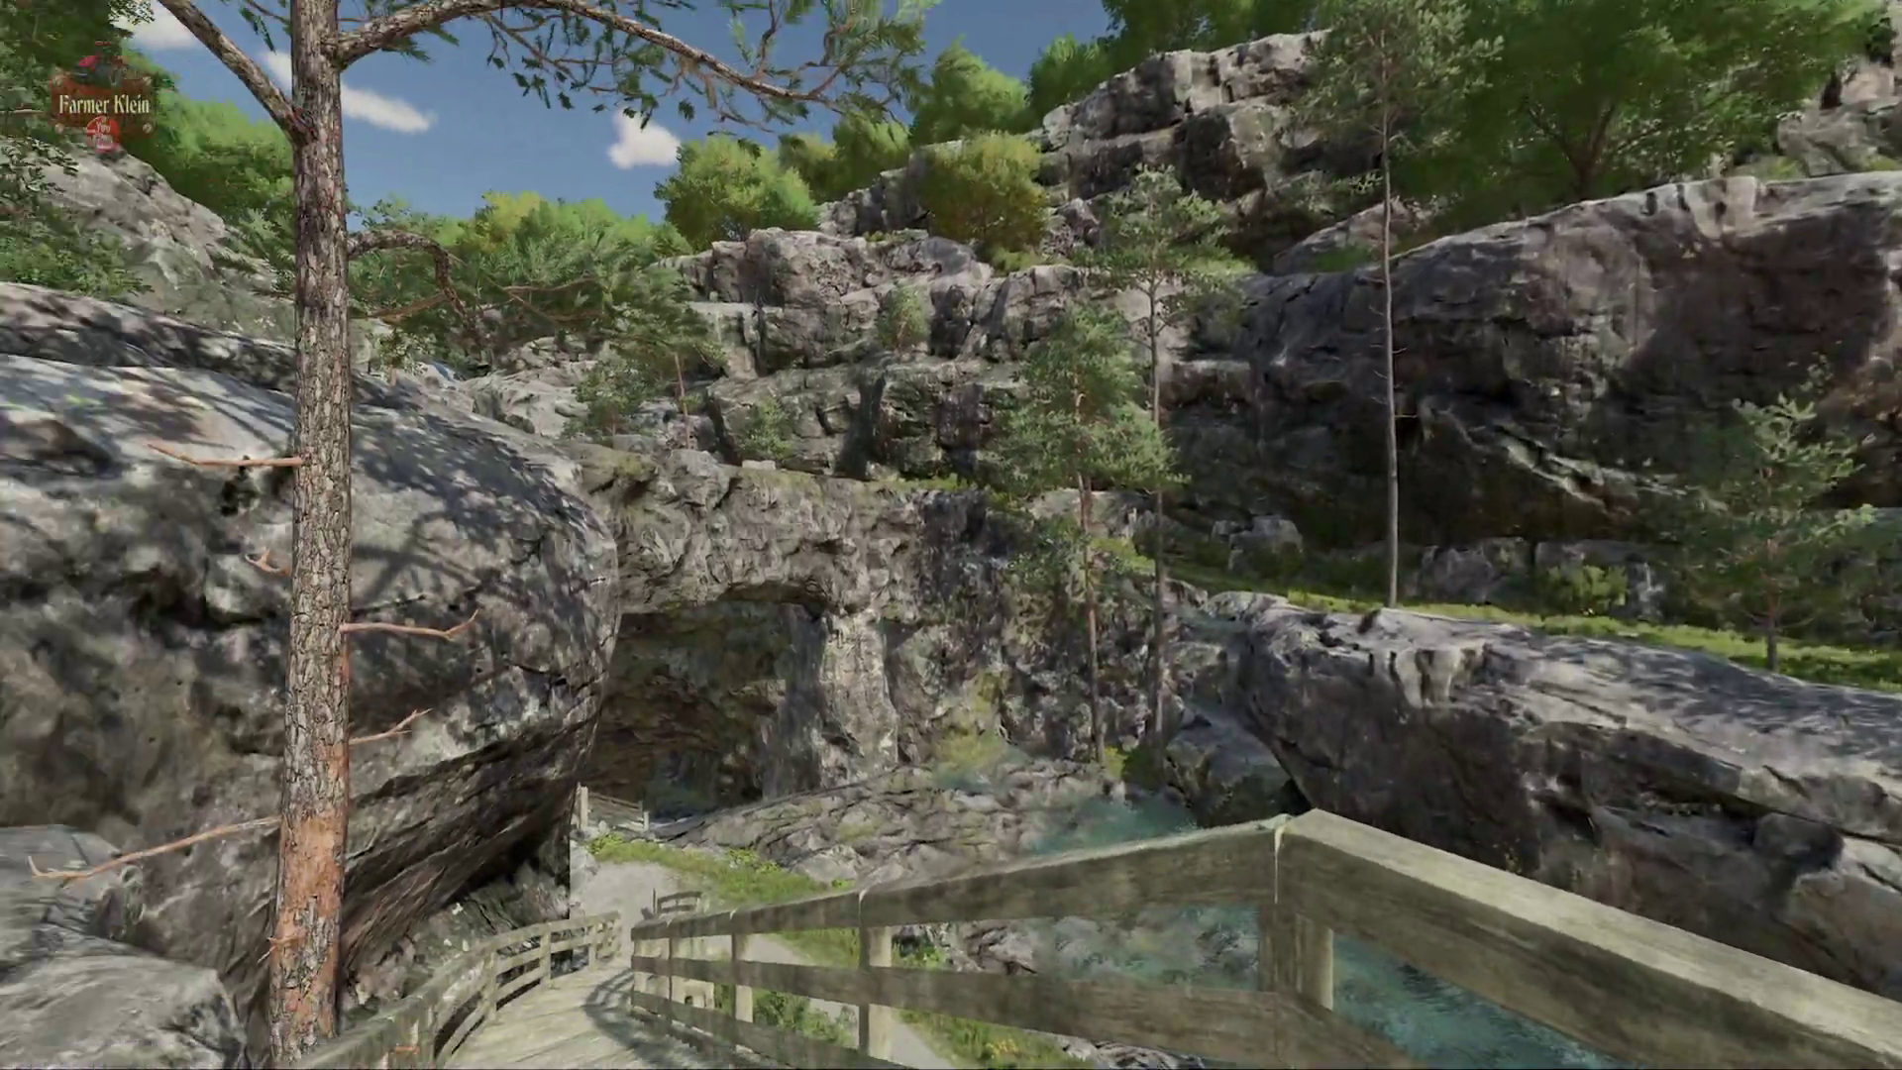
key("w")
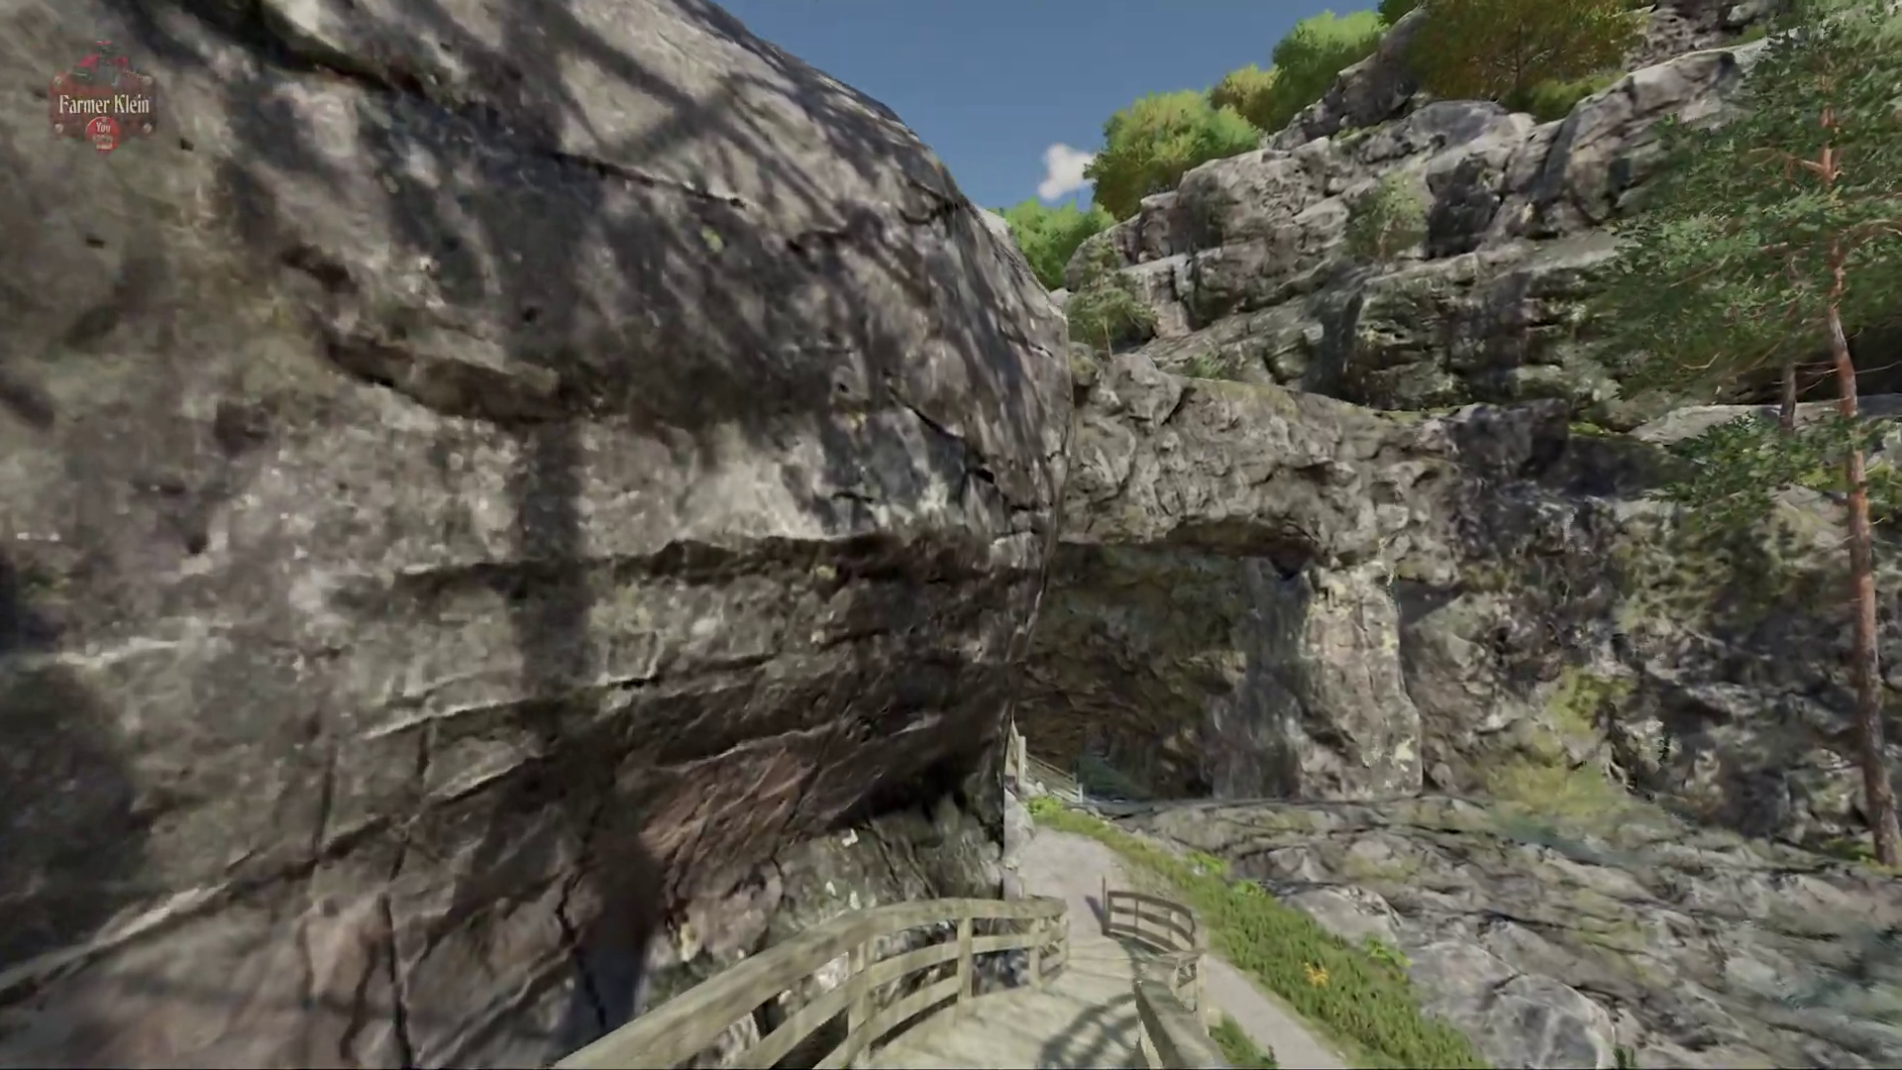
key("w")
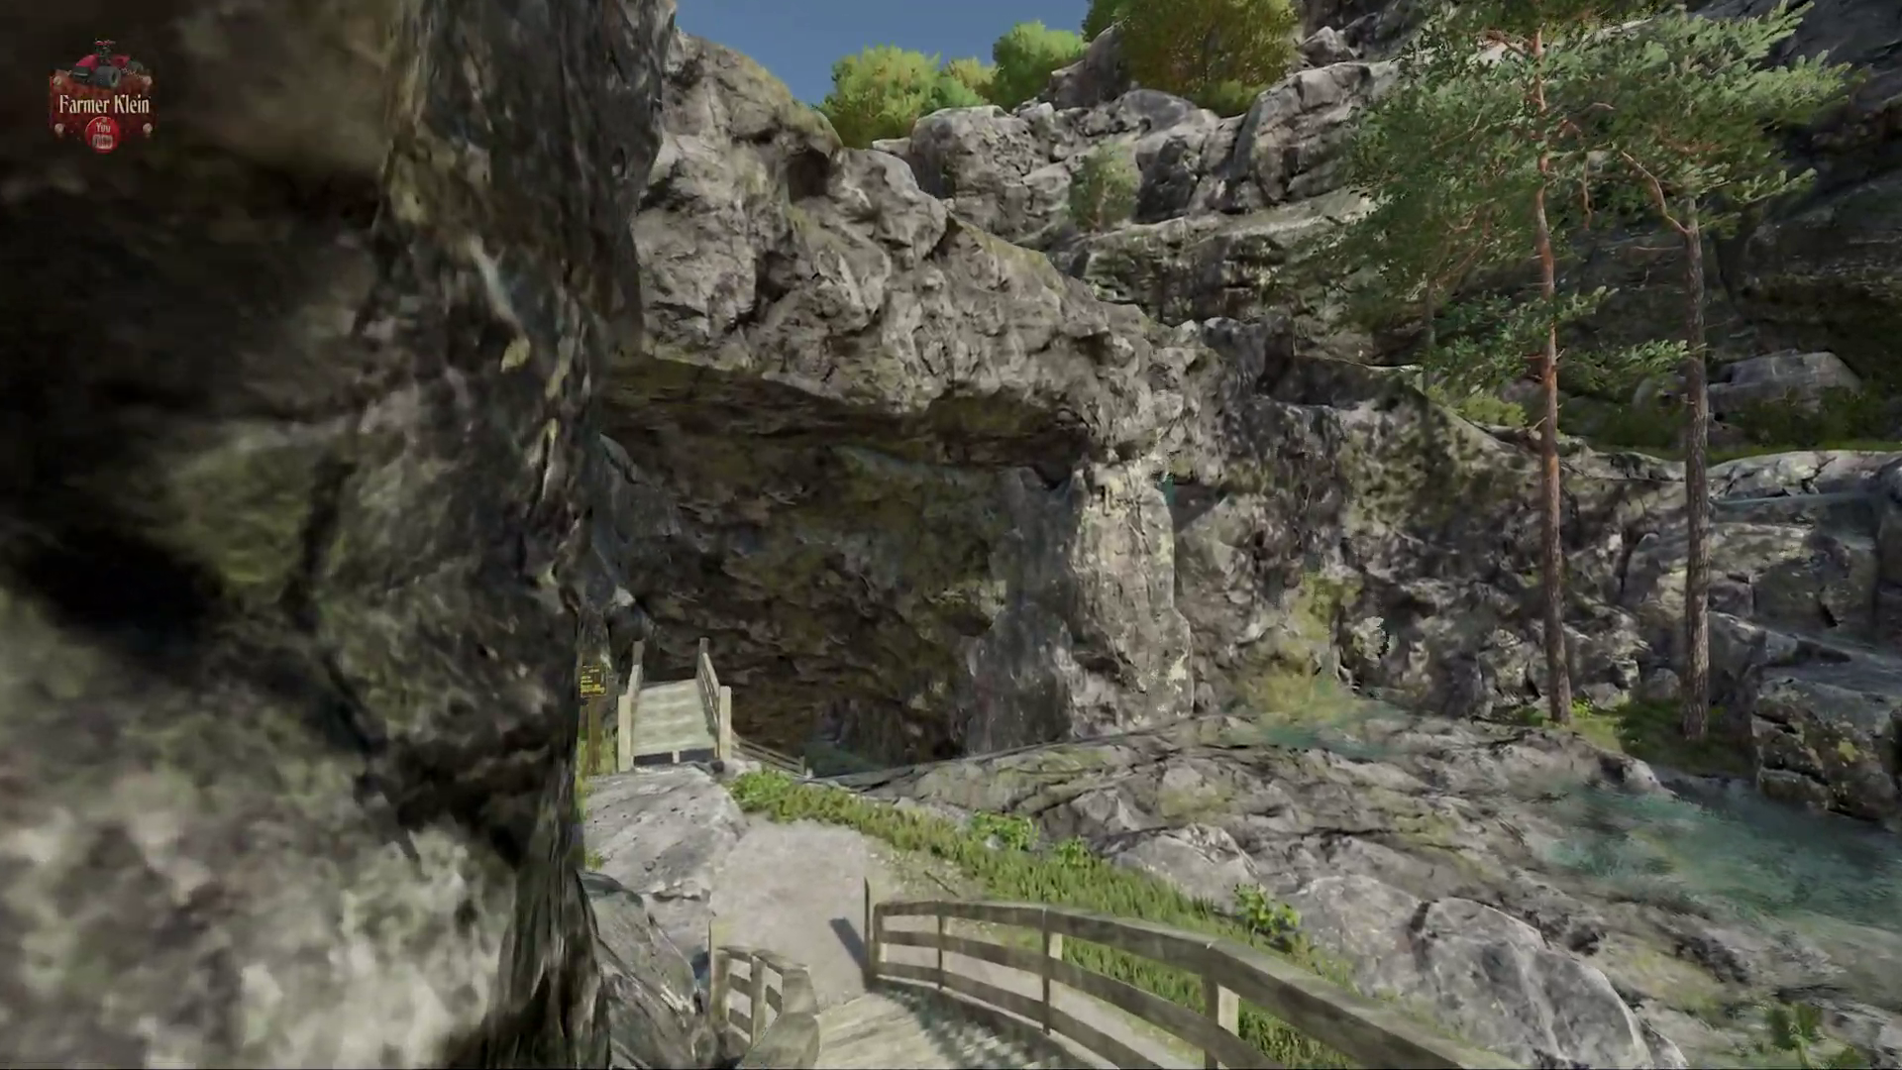
key("w")
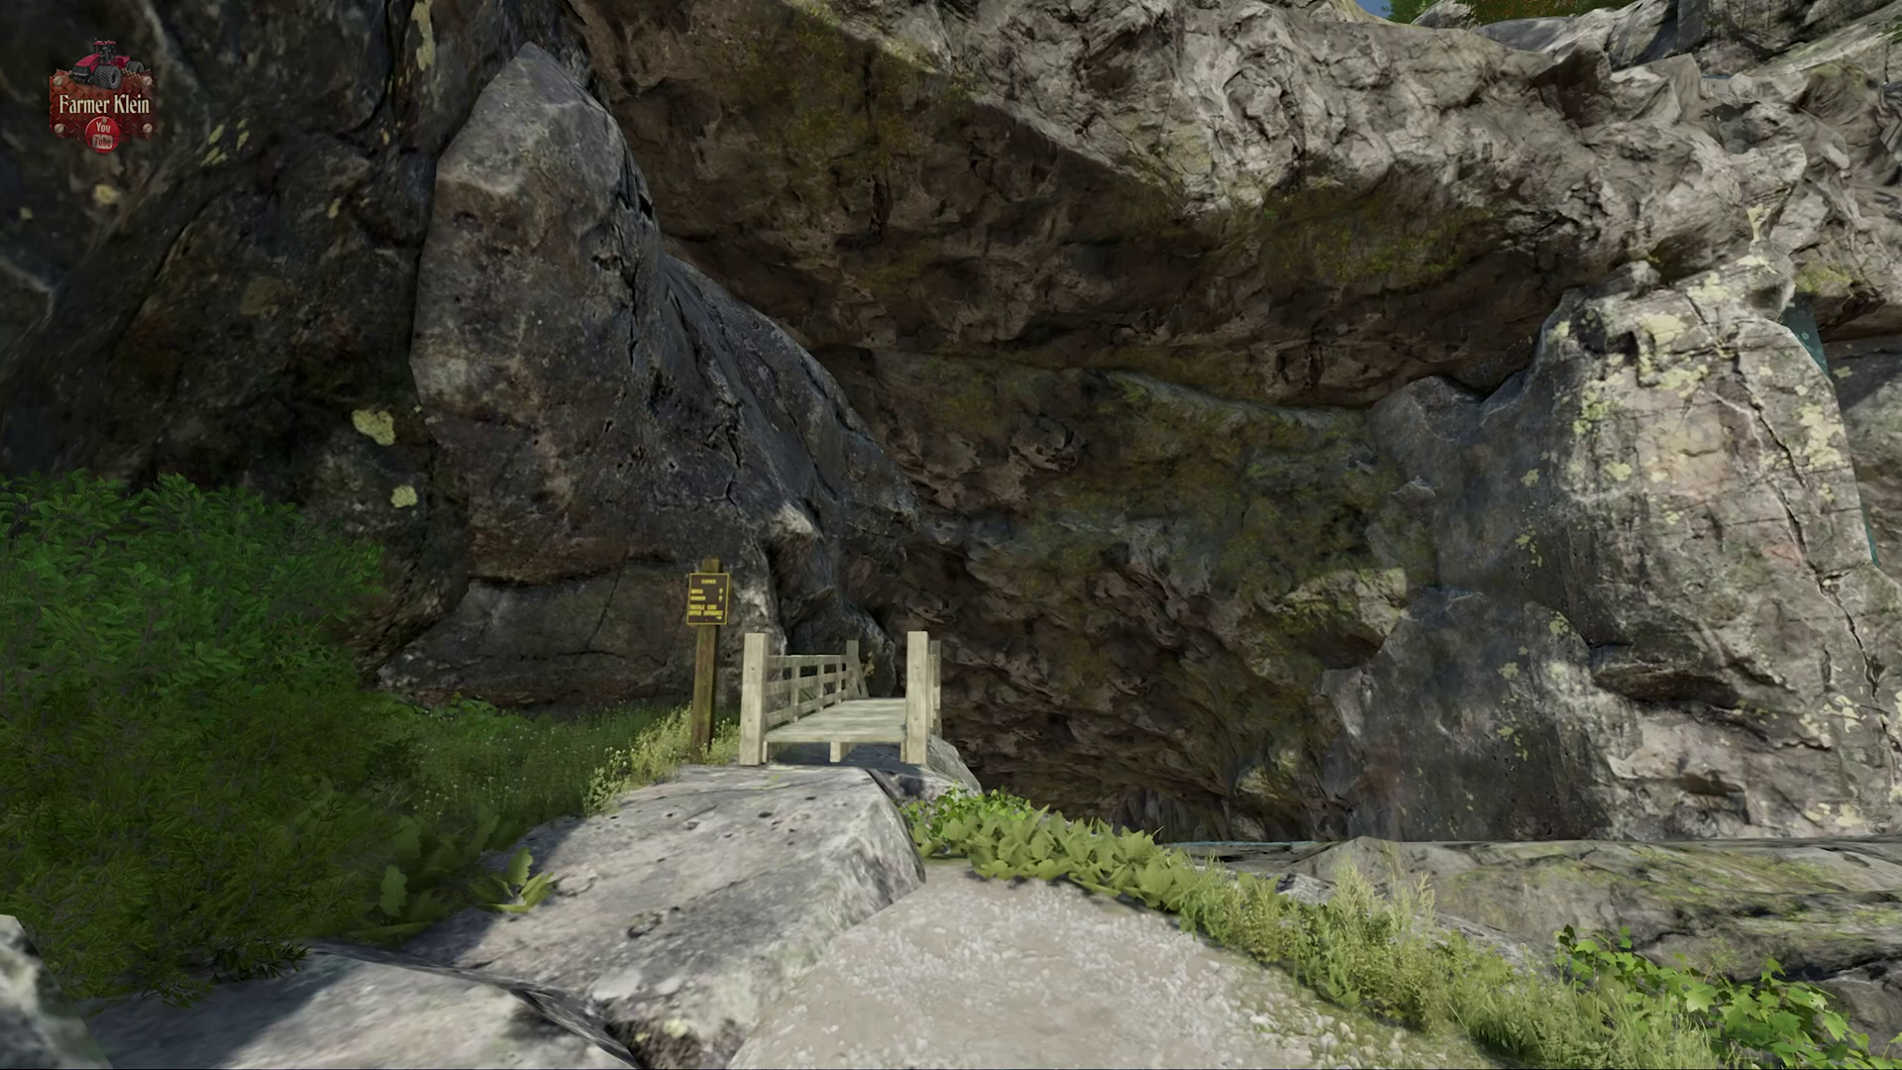